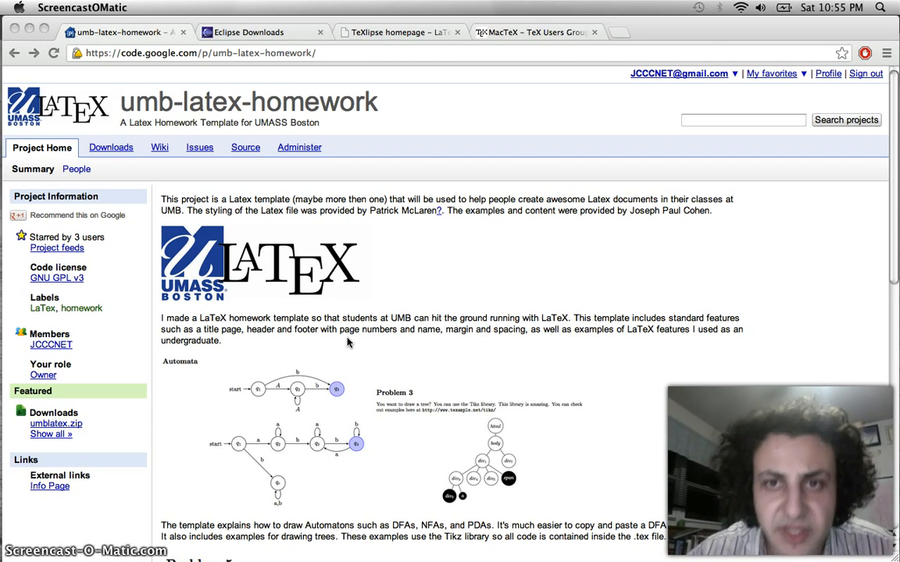
# Switch Chrome to the MacTeX – TeX Users Group tab offering MacTeX-2012
pyautogui.click(529, 34)
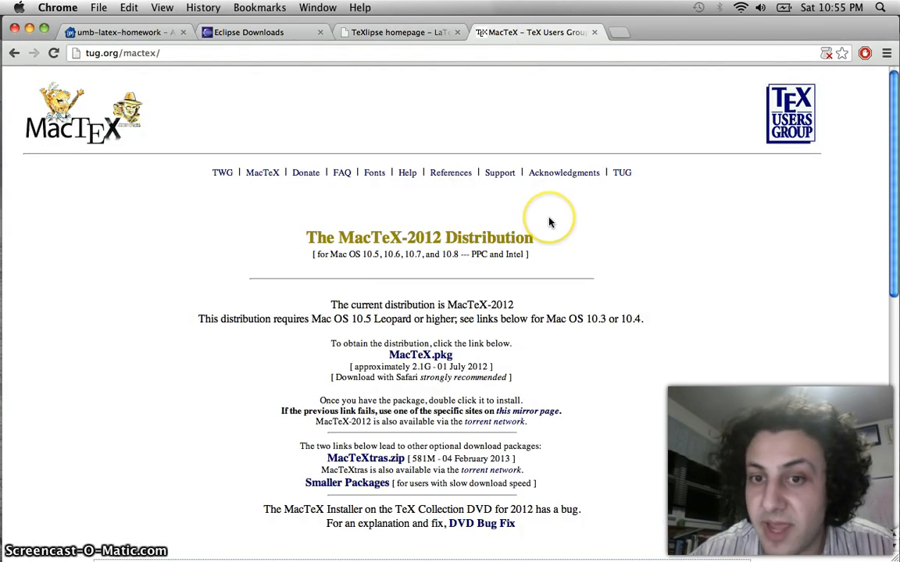
pyautogui.scroll(-2, 549, 223)
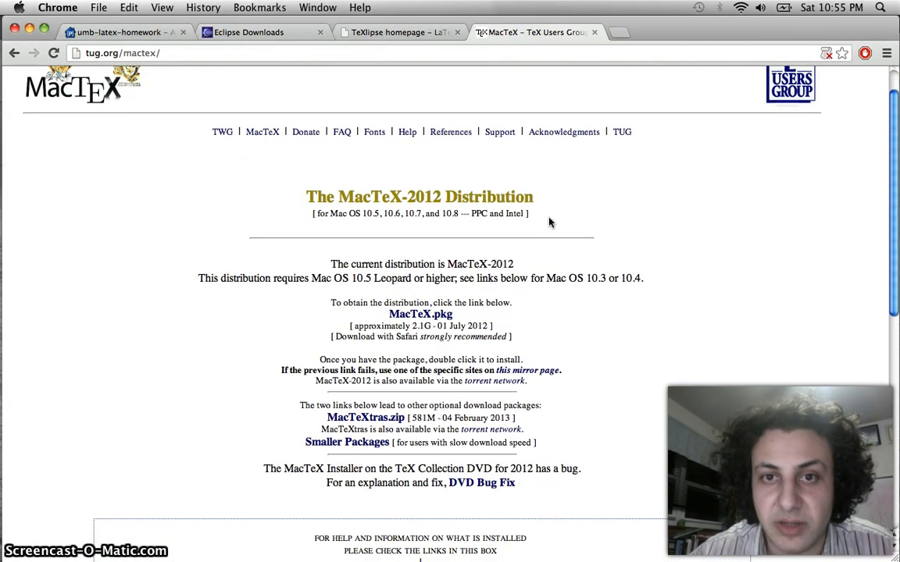
pyautogui.scroll(-1, 549, 222)
pyautogui.scroll(3, 548, 222)
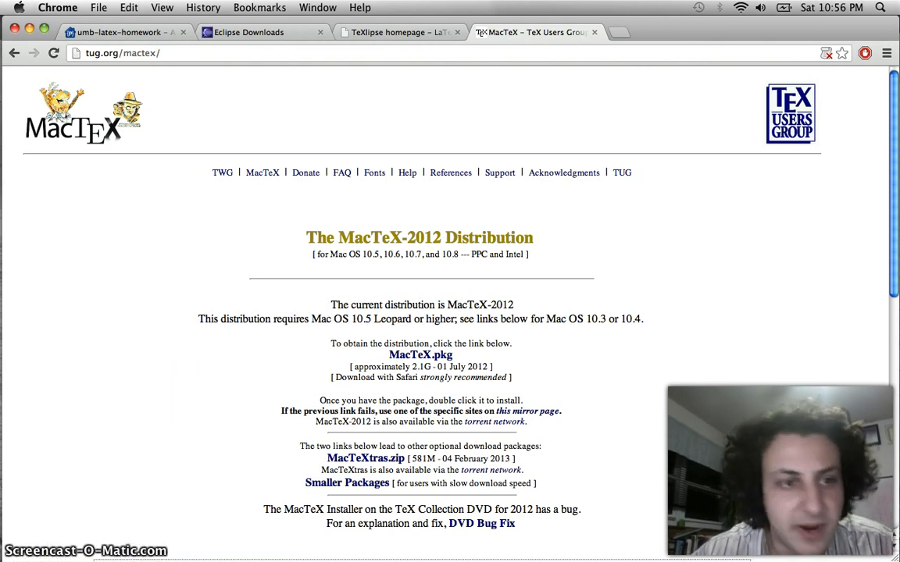
# In a cleared Terminal, run pdflatex to confirm TeX Live 2012 is installed
pyautogui.moveTo(2, 287)
pyautogui.click(22, 218)
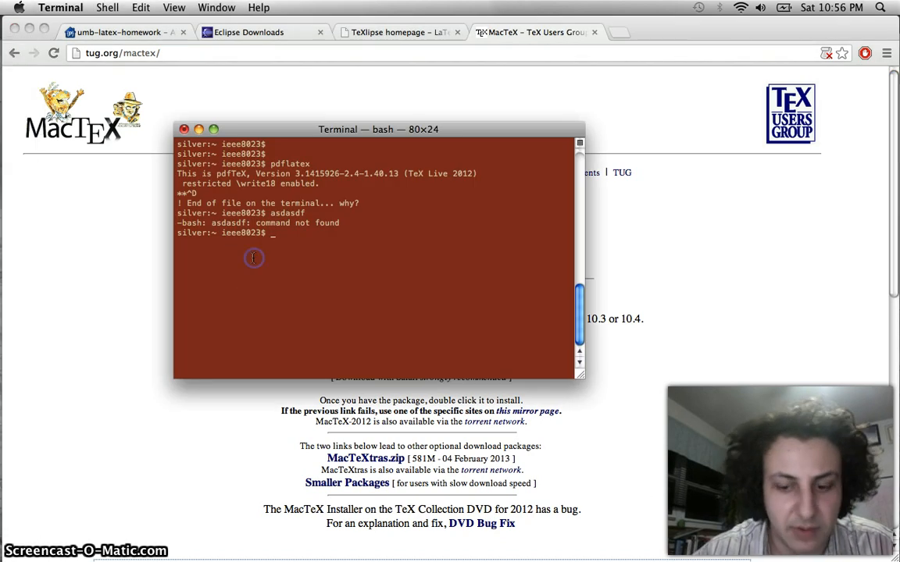
pyautogui.press('super+k')
pyautogui.press('Return')
pyautogui.press('Return')
pyautogui.press('Return')
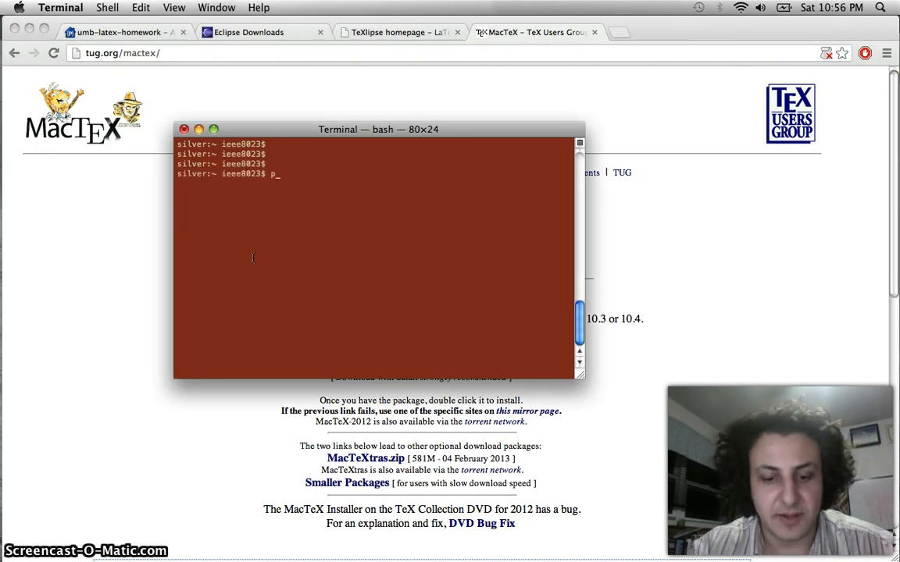
pyautogui.write('pdflatex')
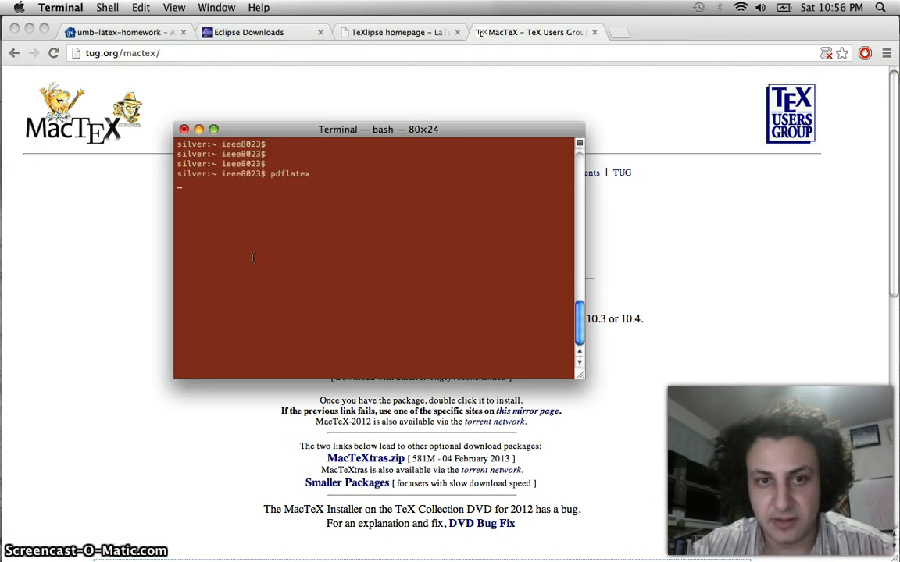
pyautogui.press('Return')
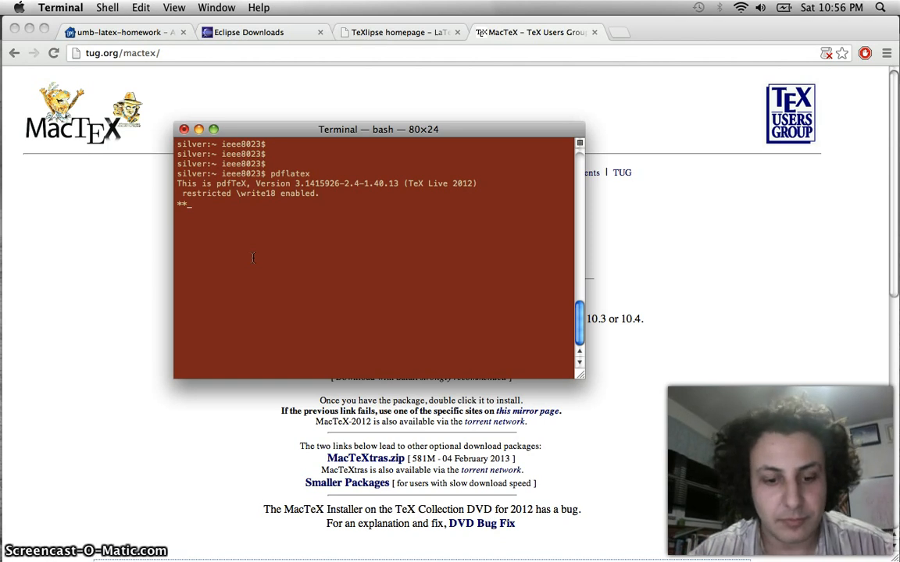
# End the pdflatex session with Ctrl+D, clear the Terminal, and return to Chrome's MacTeX page
pyautogui.hotkey('ctrl', 'd')
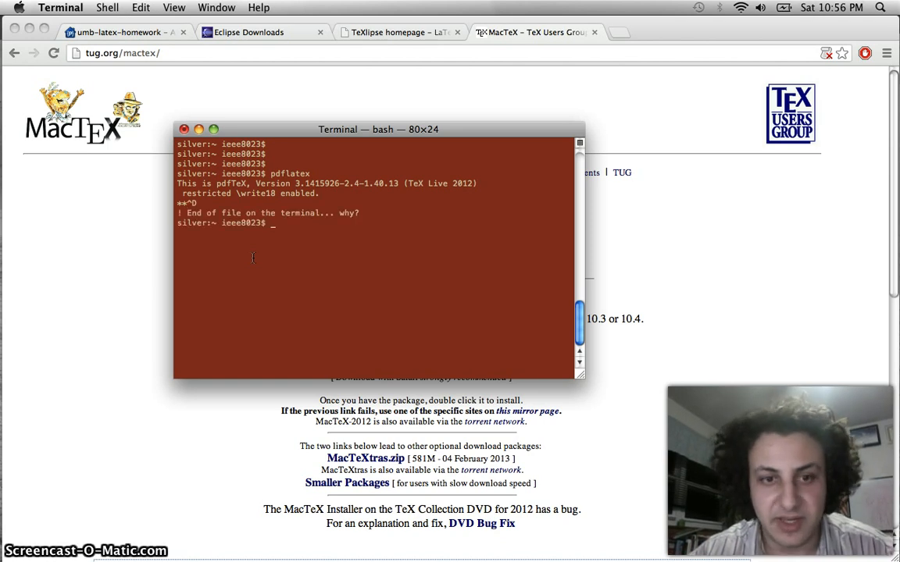
pyautogui.press('Return')
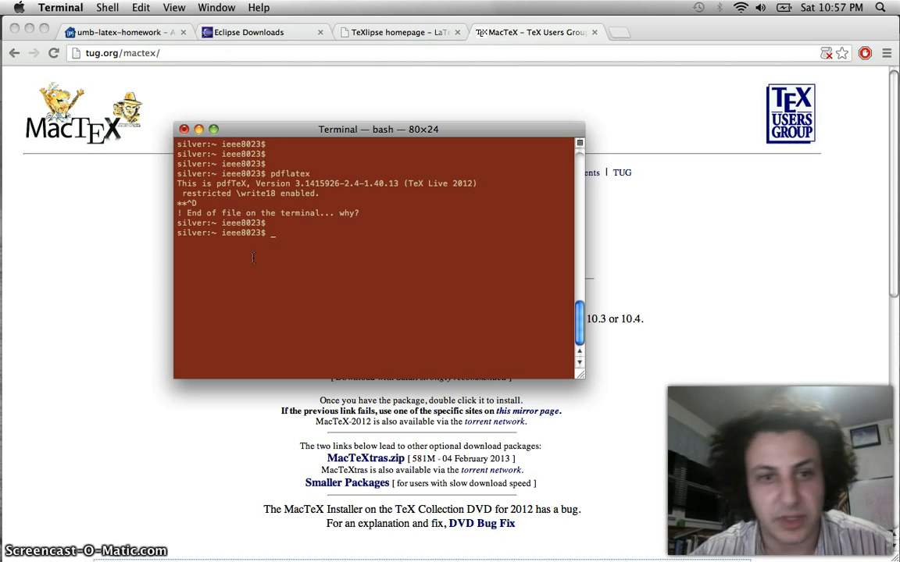
pyautogui.hotkey('ctrl', 'l')
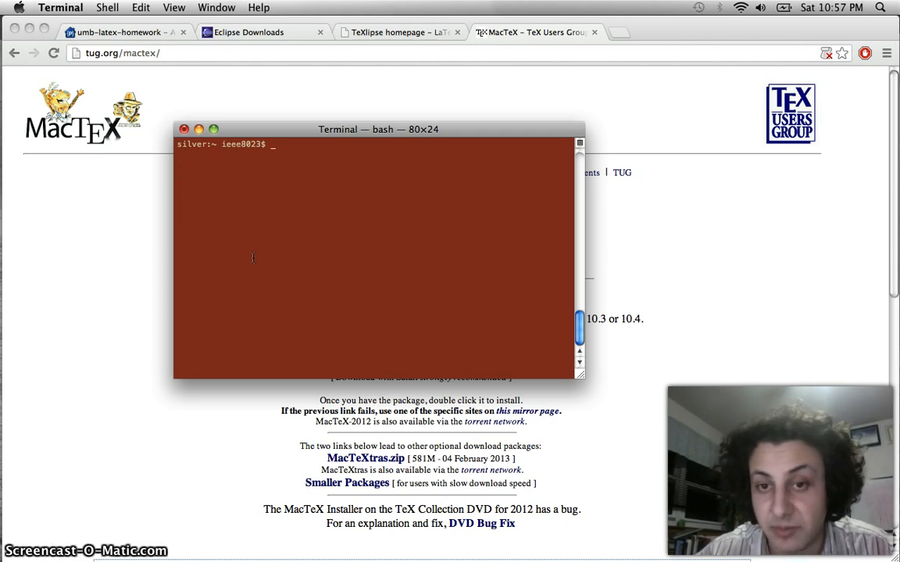
pyautogui.click(120, 231)
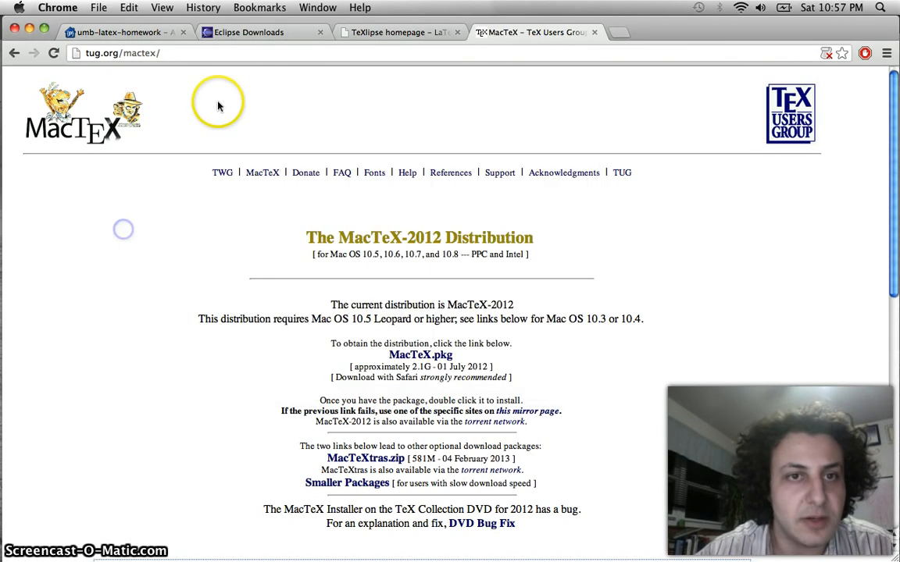
# Switch to the Eclipse Downloads tab listing Juno packages for Mac OS X, then reveal the desktop
pyautogui.click(238, 34)
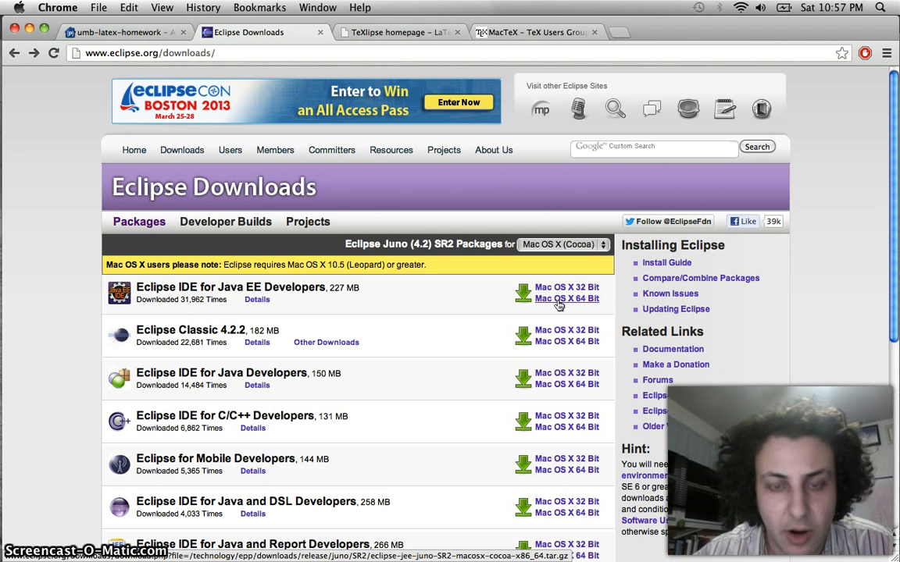
pyautogui.press('F11')
# Open the 'eclipse Juno' folder on the desktop and launch the Eclipse application from it
pyautogui.click(577, 224)
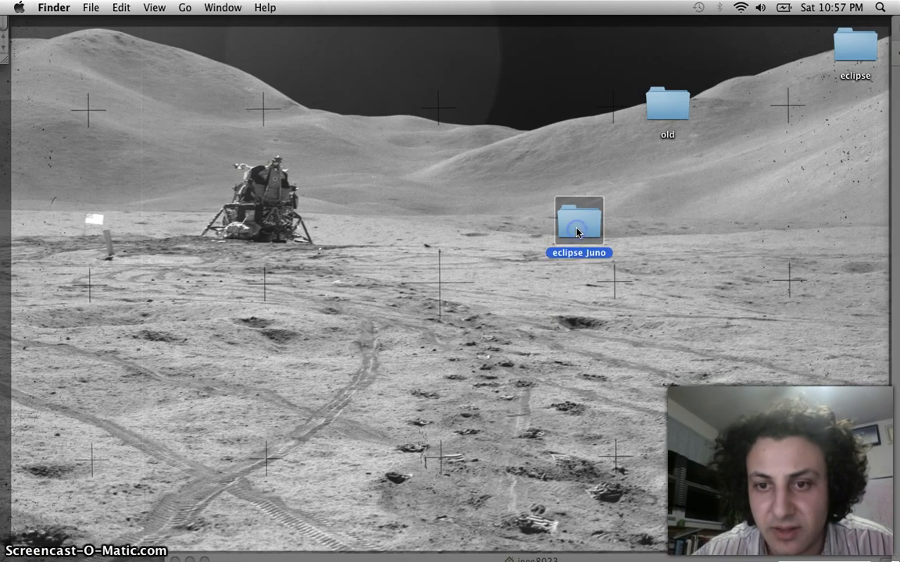
pyautogui.doubleClick(577, 225)
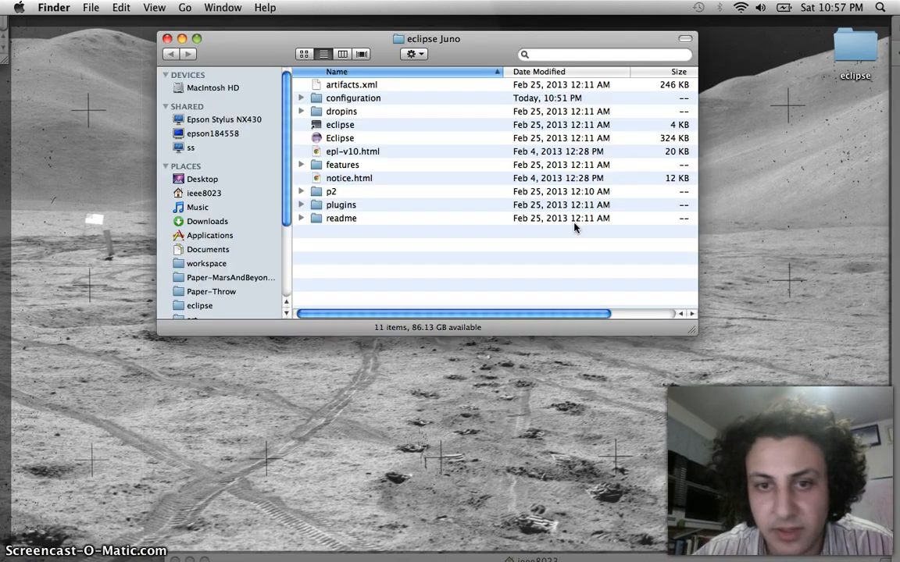
pyautogui.click(331, 140)
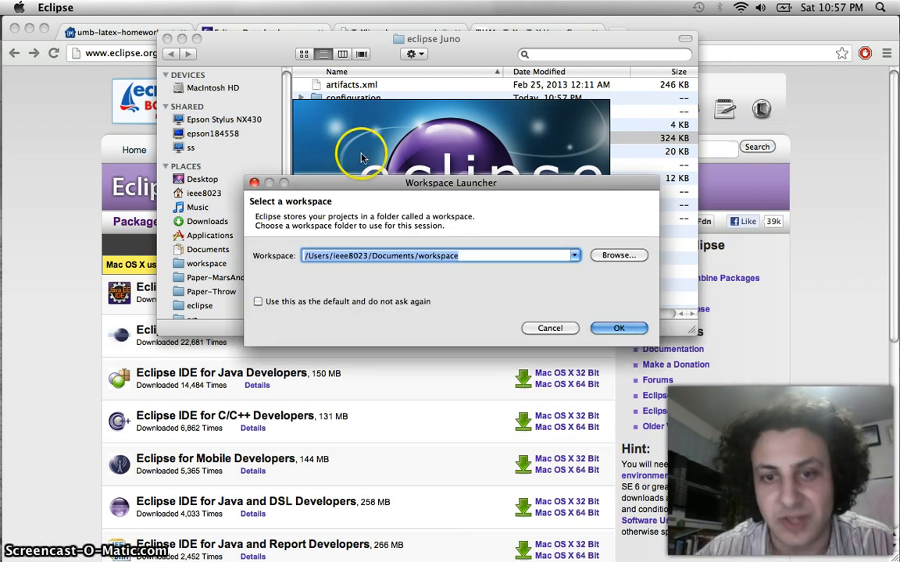
# Append '-tmp' to the workspace path and start Eclipse in workspace-tmp
pyautogui.click(486, 257)
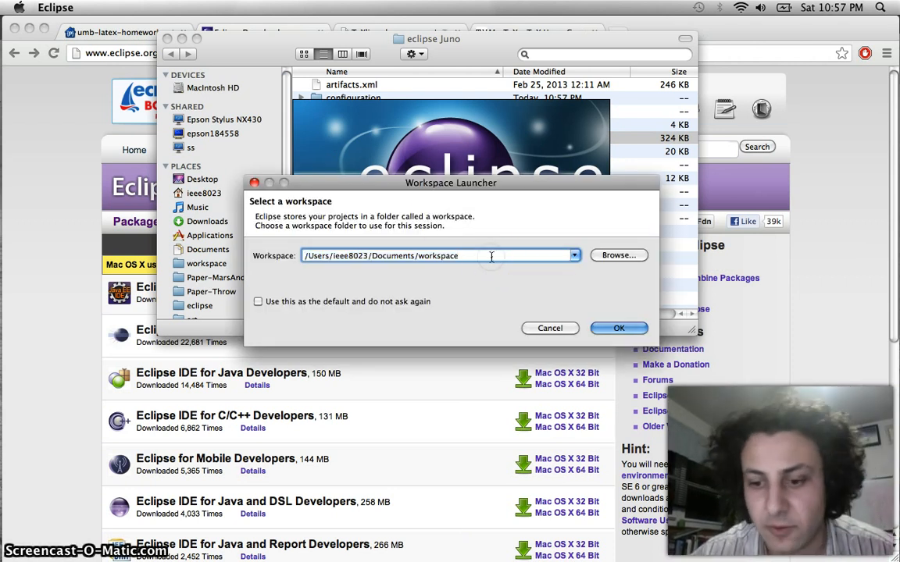
pyautogui.write('-tmp')
pyautogui.click(617, 329)
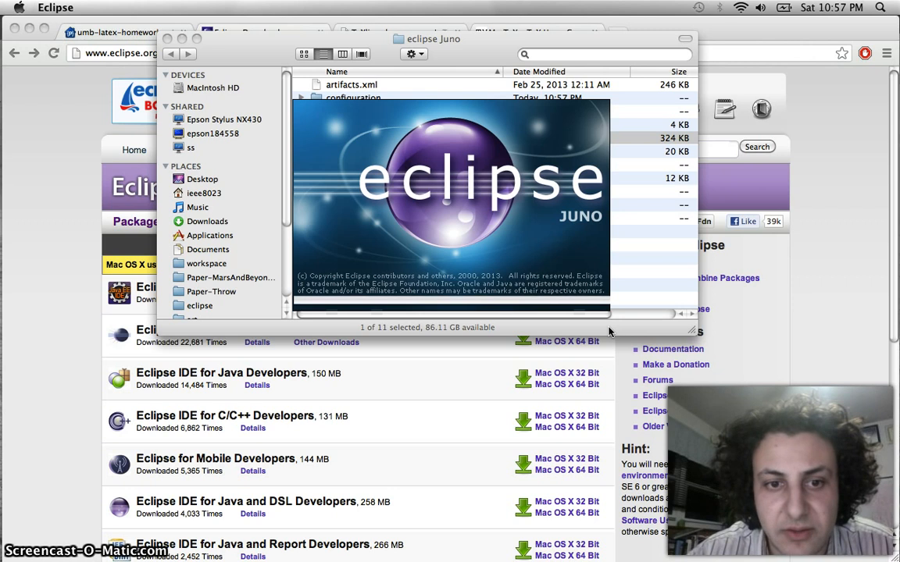
# Close the Finder folder window and the failed homework1.tex editor, then move Eclipse left
pyautogui.click(167, 38)
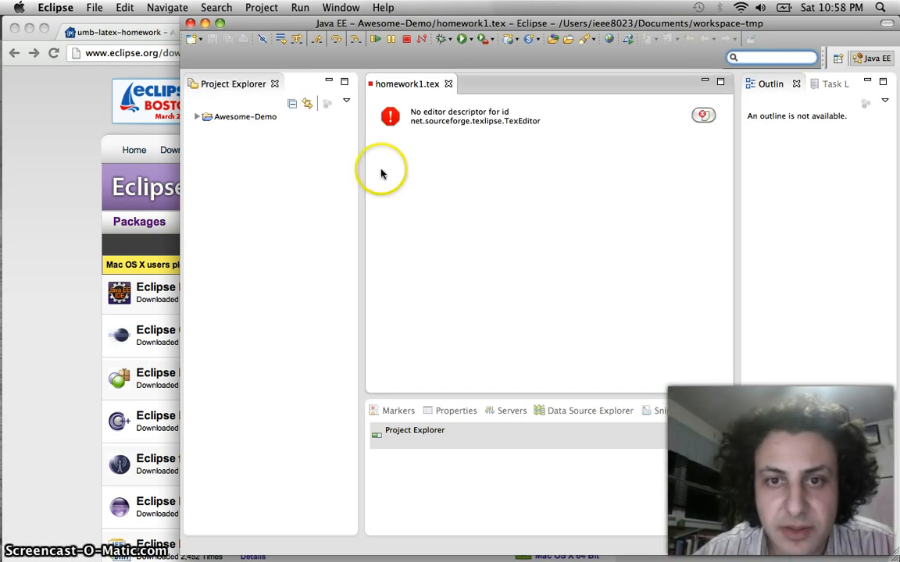
pyautogui.click(450, 84)
pyautogui.moveTo(482, 21); pyautogui.dragTo(379, 25)
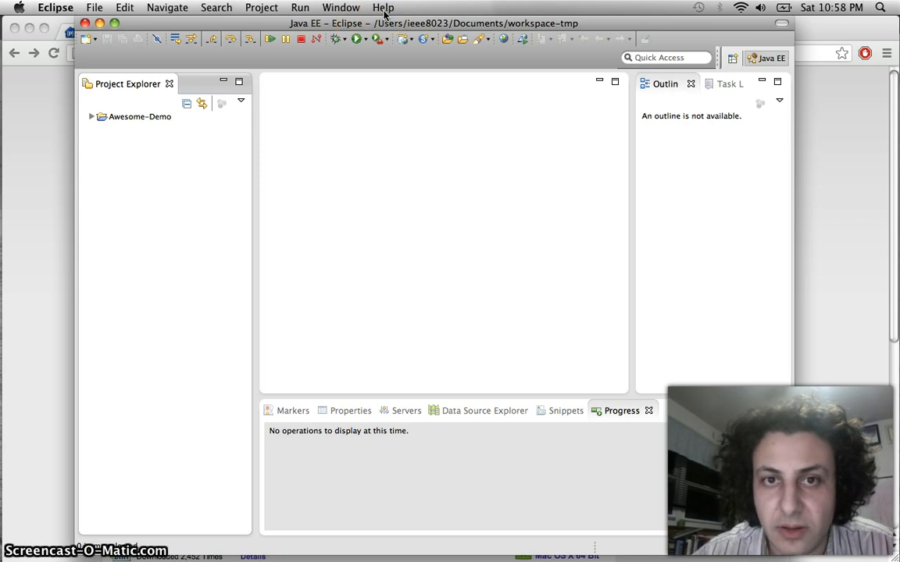
# From Help > Install New Software, check the known update sites and open the Add repository dialog
pyautogui.click(384, 9)
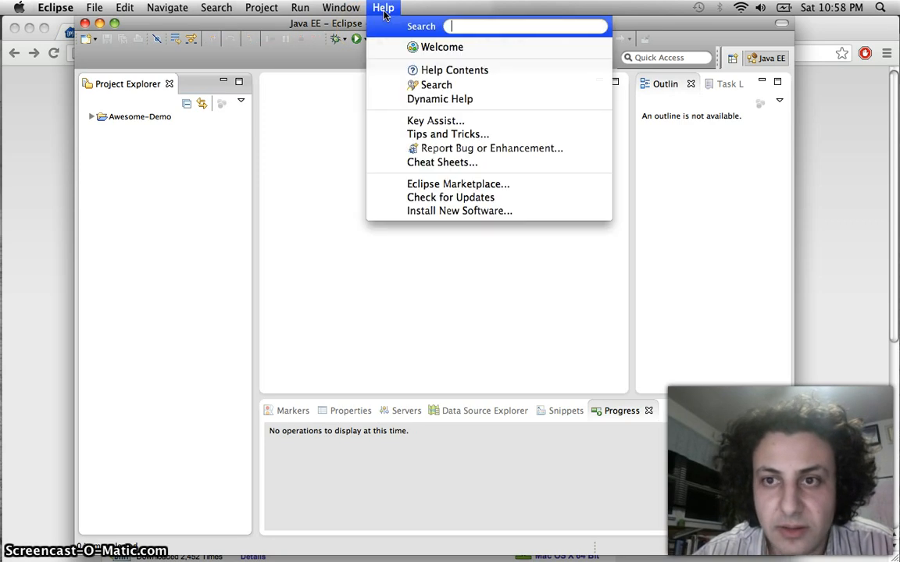
pyautogui.click(433, 211)
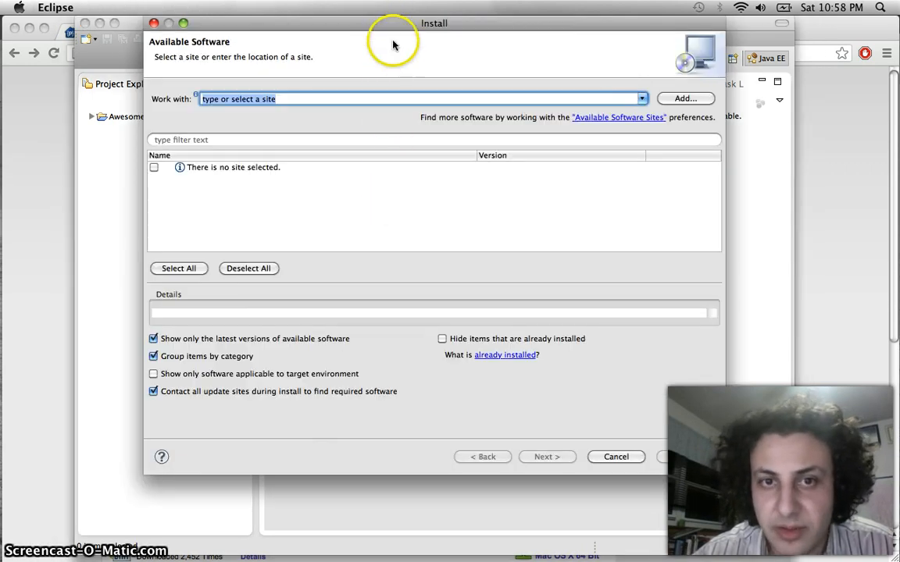
pyautogui.moveTo(391, 29); pyautogui.dragTo(385, 48)
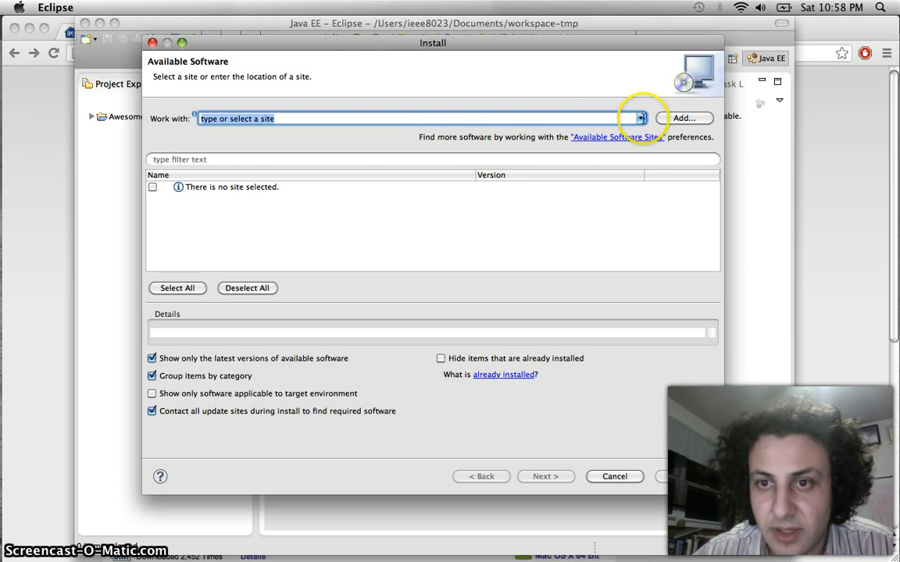
pyautogui.click(640, 118)
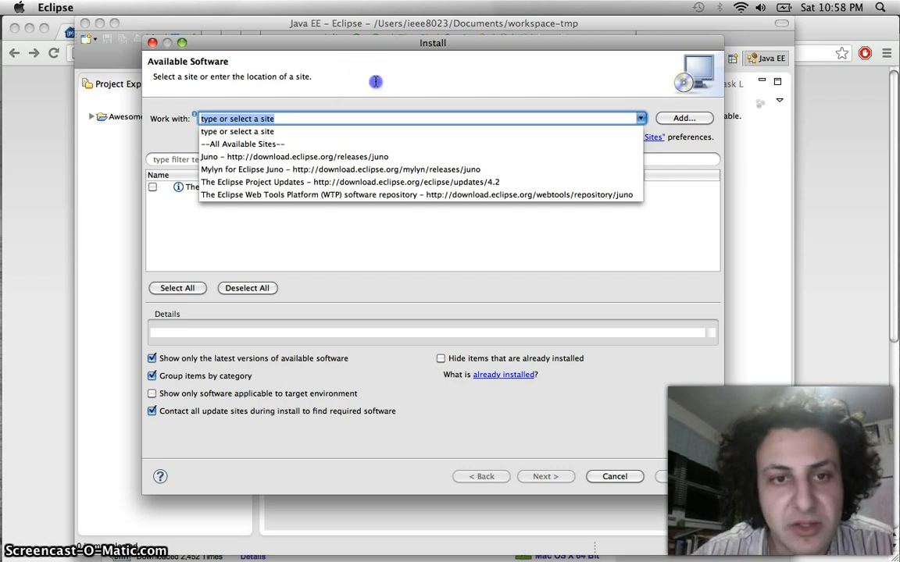
pyautogui.click(642, 110)
pyautogui.click(678, 117)
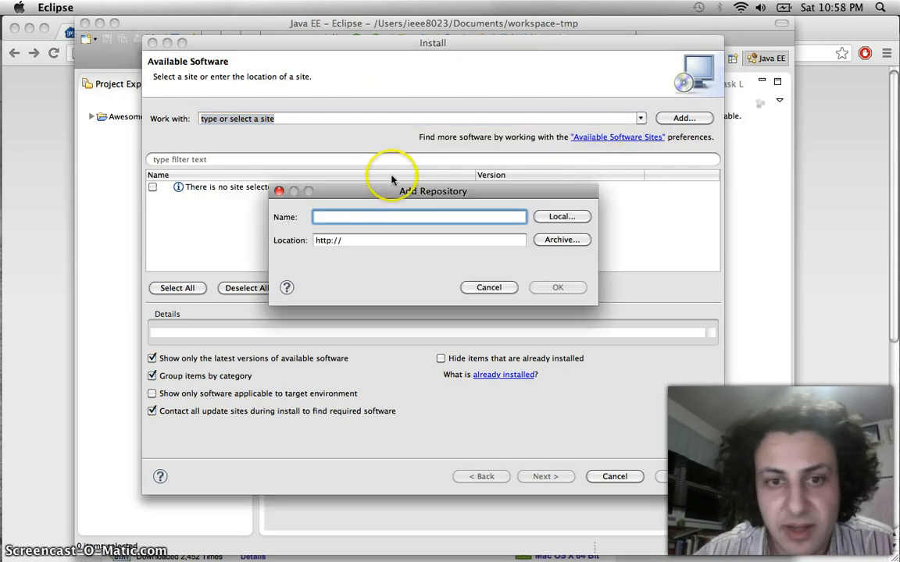
pyautogui.click(50, 201)
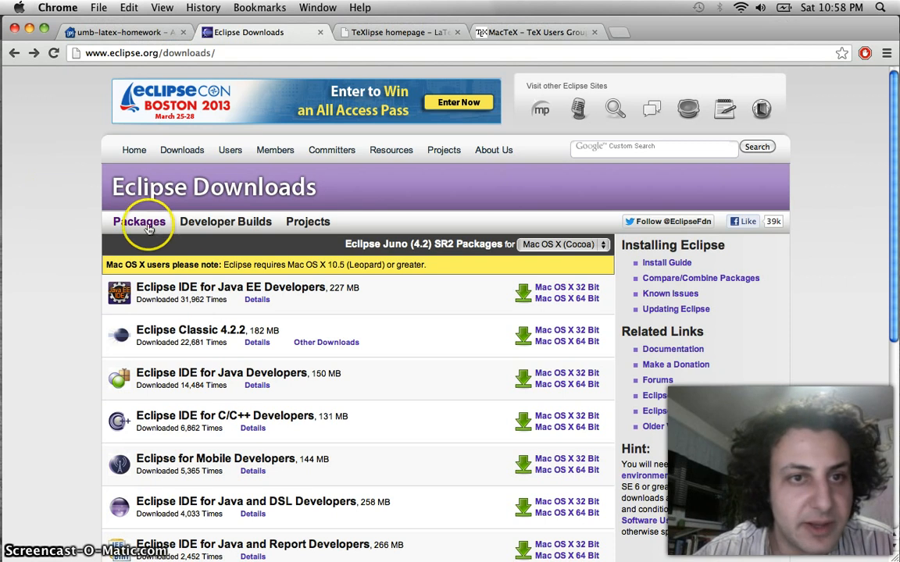
pyautogui.click(165, 31)
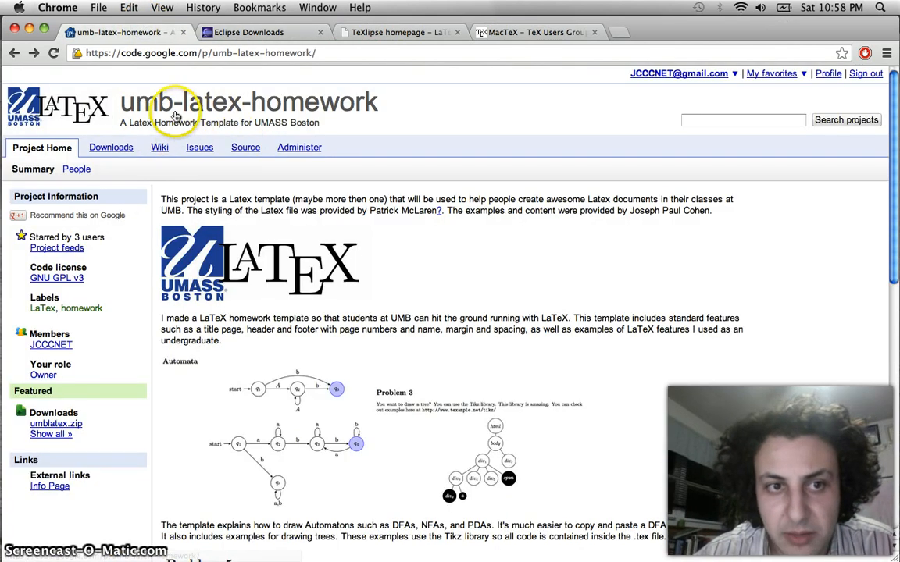
pyautogui.scroll(-15, 332, 247)
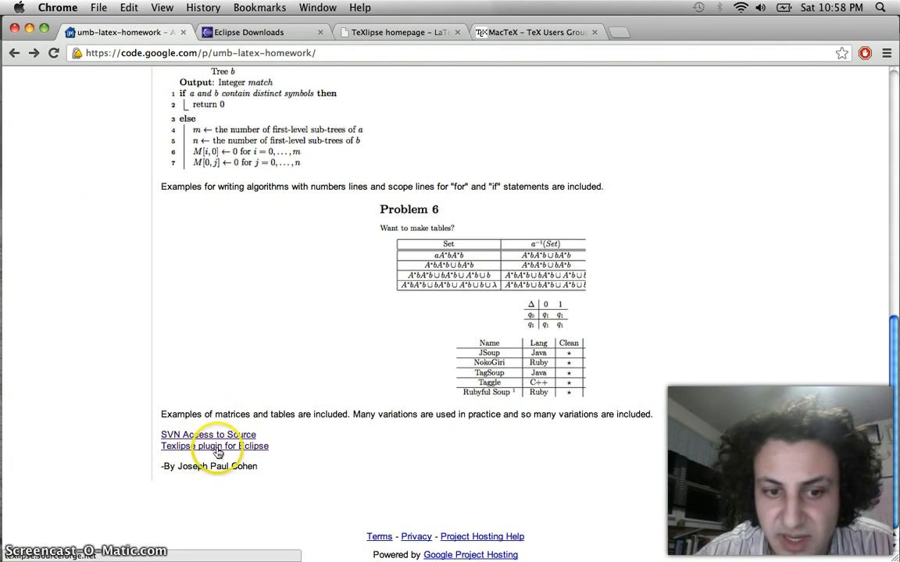
pyautogui.click(390, 33)
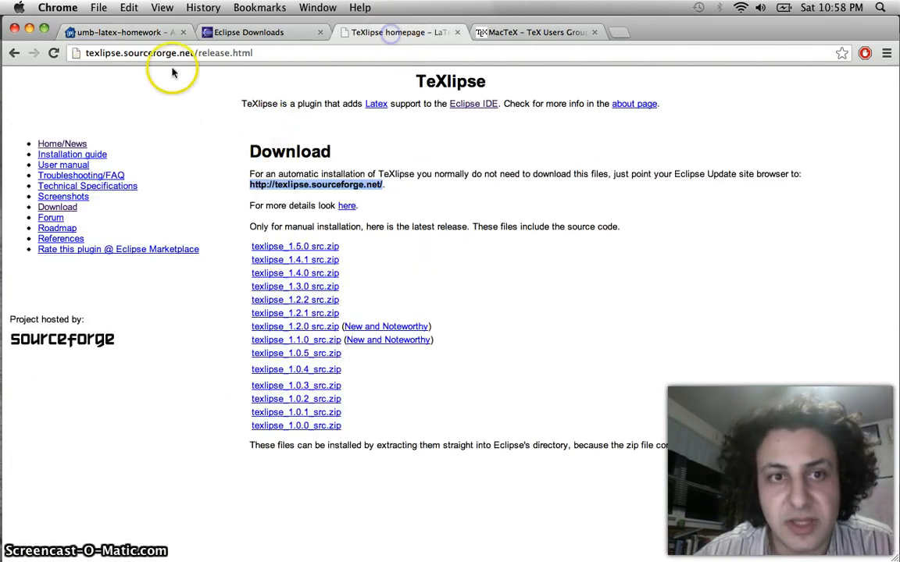
pyautogui.click(60, 208)
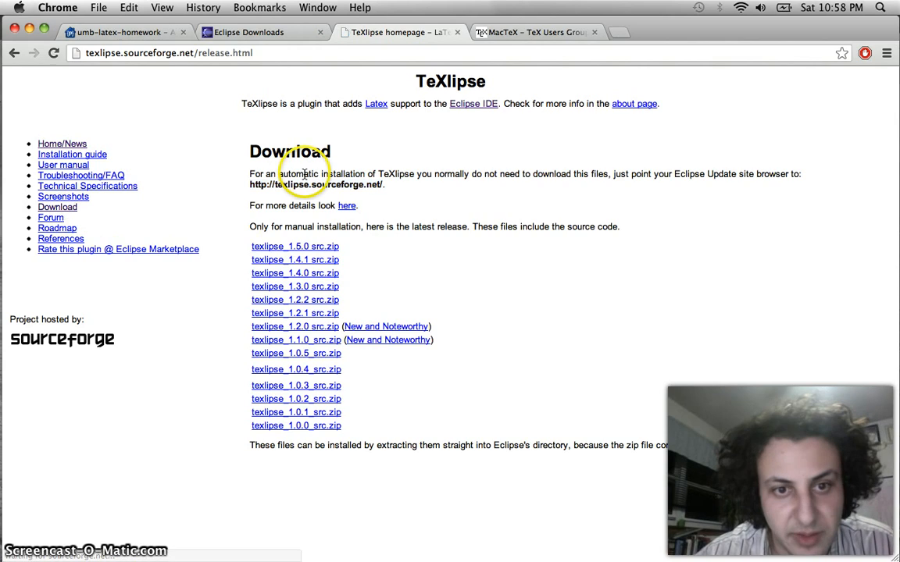
pyautogui.moveTo(383, 185); pyautogui.dragTo(249, 183)
pyautogui.press('super+c')
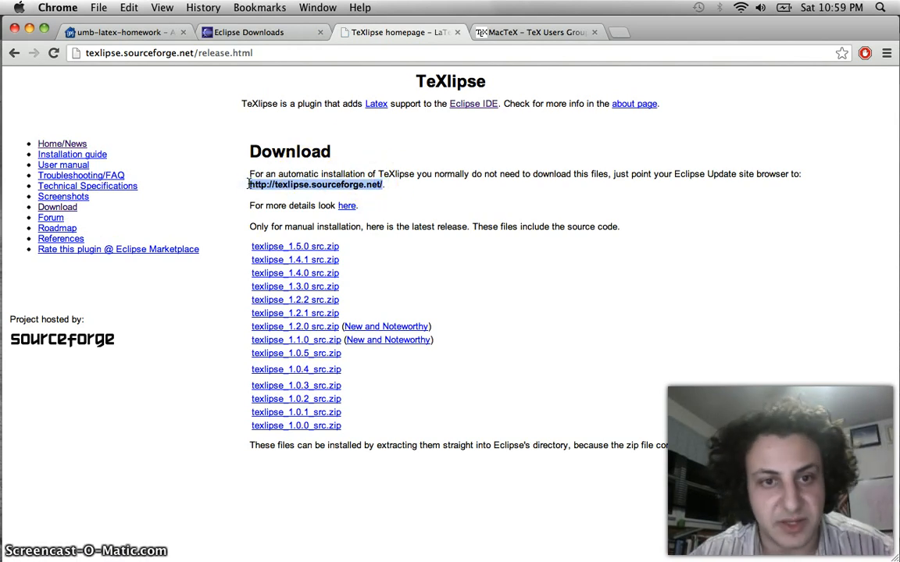
pyautogui.press('super+Tab')
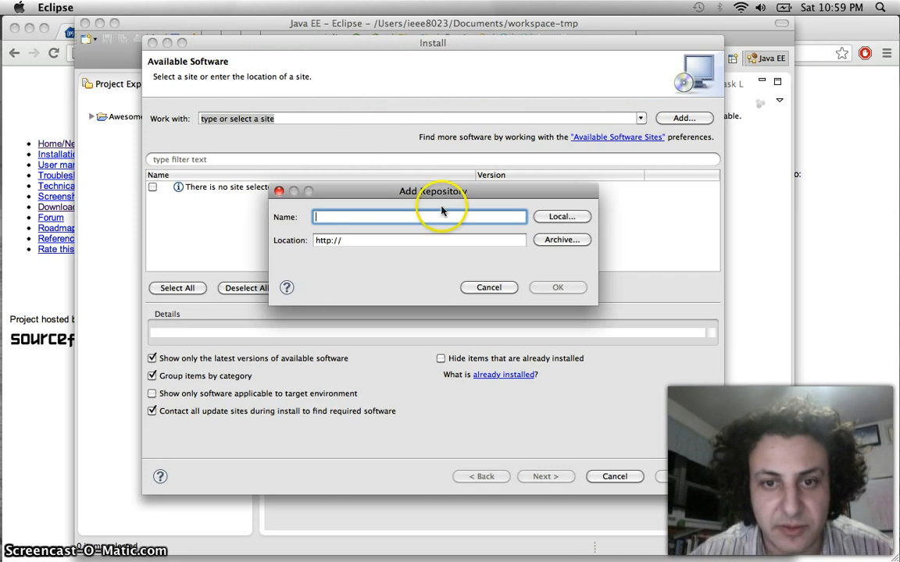
pyautogui.write('T')
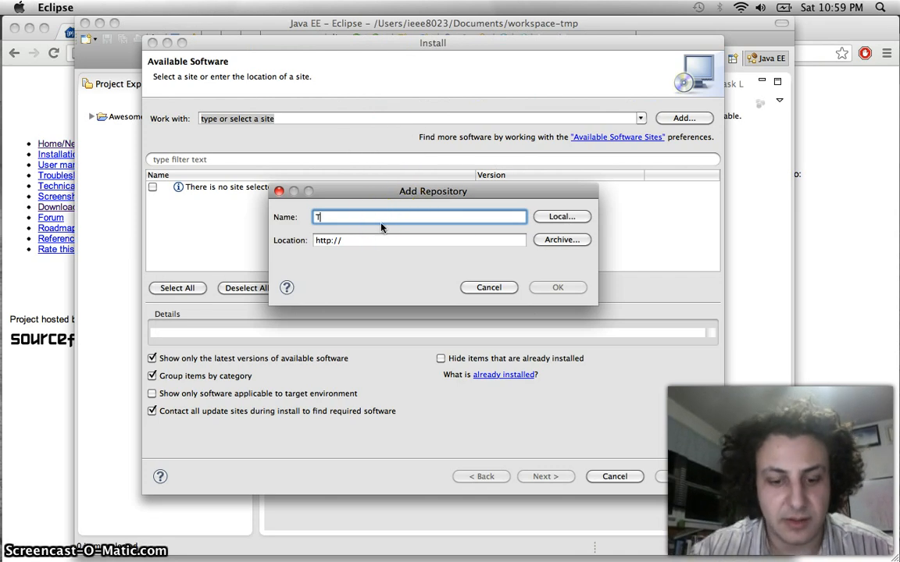
pyautogui.write('exclipse')
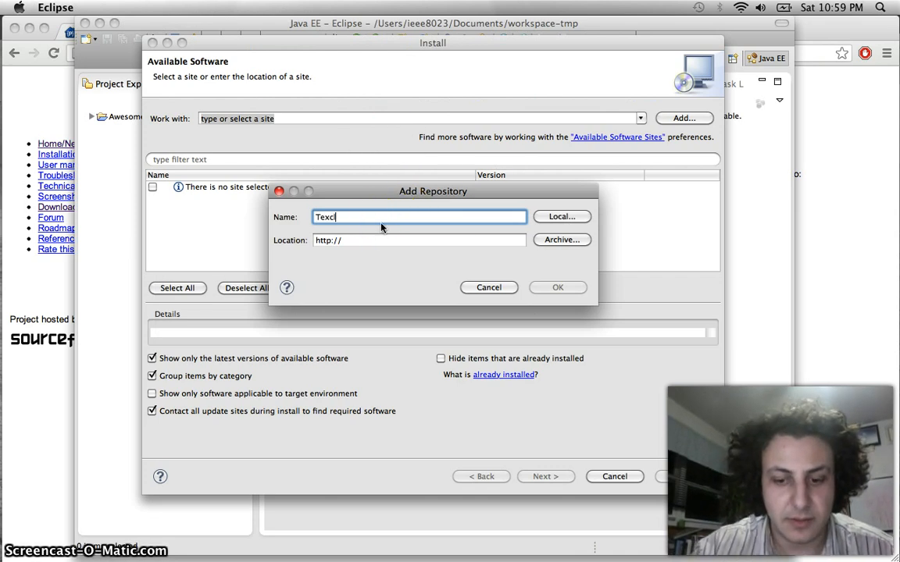
pyautogui.click(388, 239)
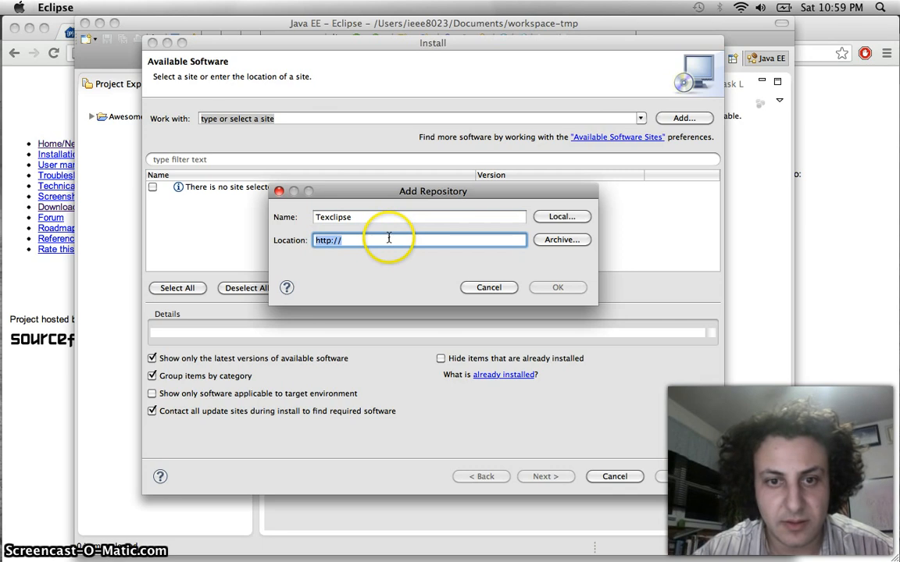
pyautogui.press('super+v')
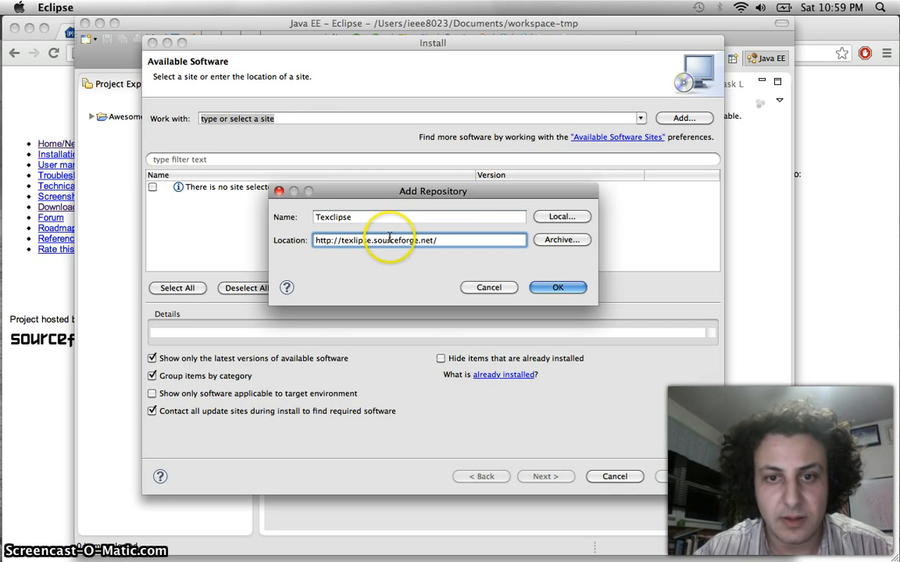
pyautogui.click(557, 288)
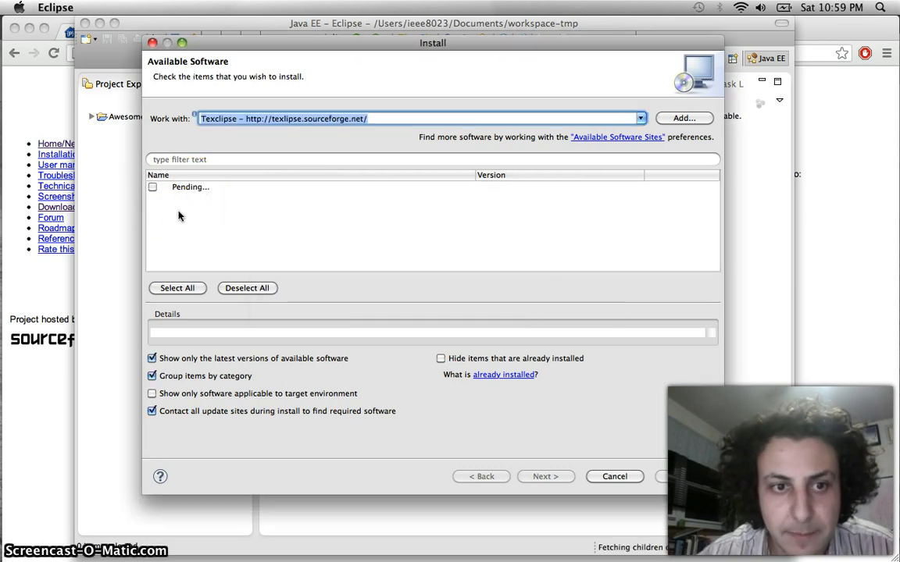
# Expand the TeXlipse category, tick TeXlipse 1.5.0, and continue to Install Details
pyautogui.click(168, 211)
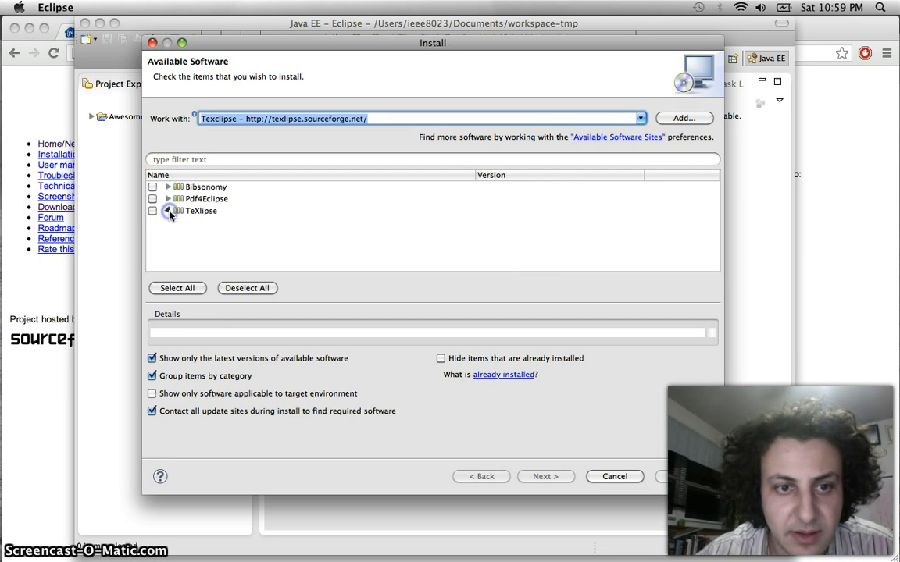
pyautogui.click(153, 222)
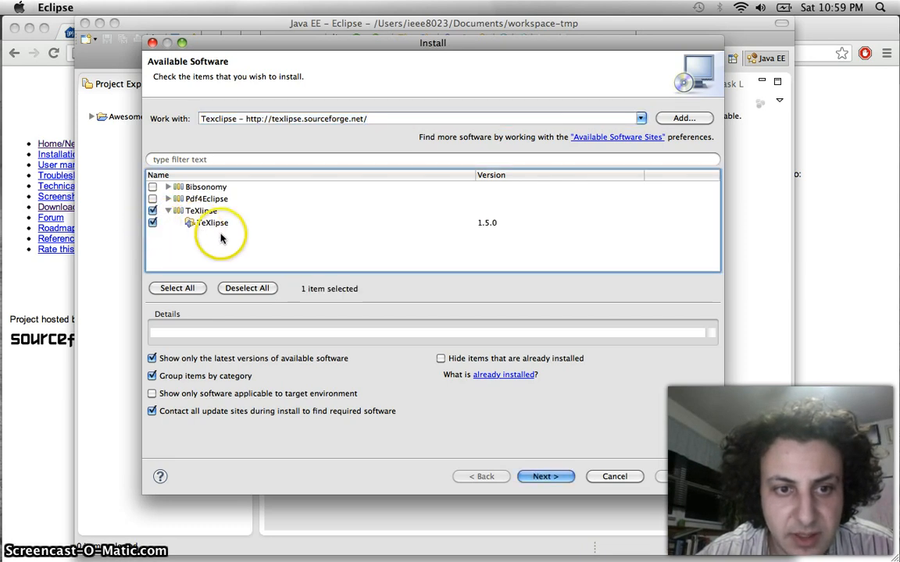
pyautogui.click(542, 478)
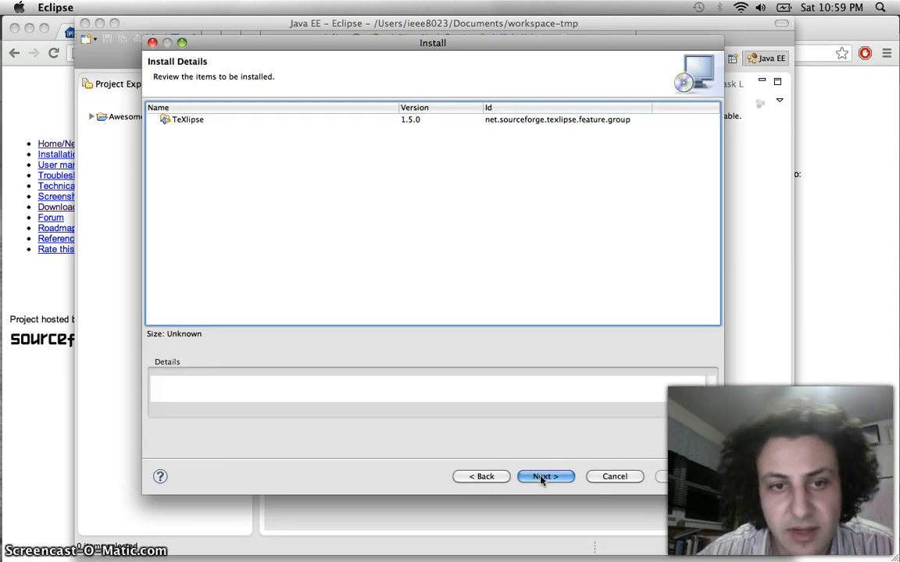
# Accept the licence terms, finish the TeXlipse 1.5.0 install allowing unsigned content, and restart Eclipse
pyautogui.click(544, 476)
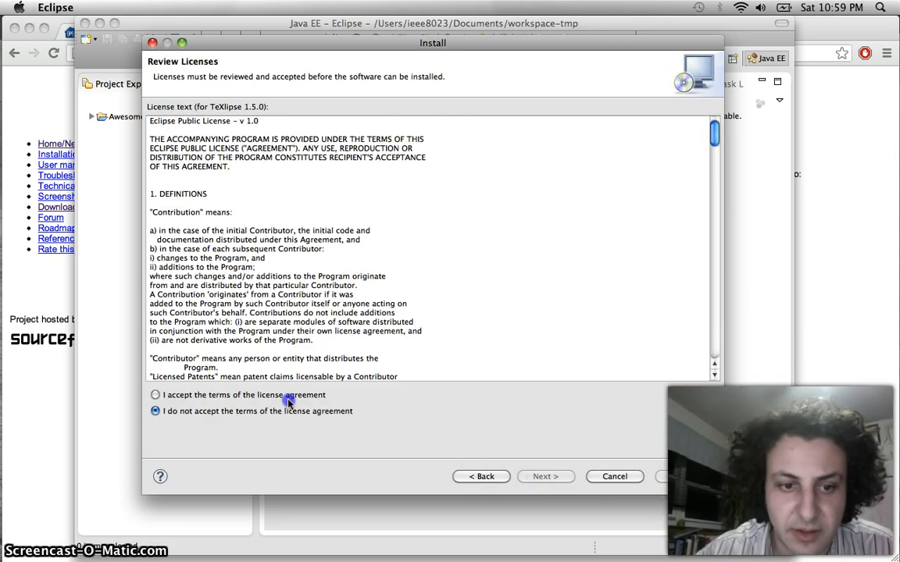
pyautogui.click(275, 395)
pyautogui.click(668, 477)
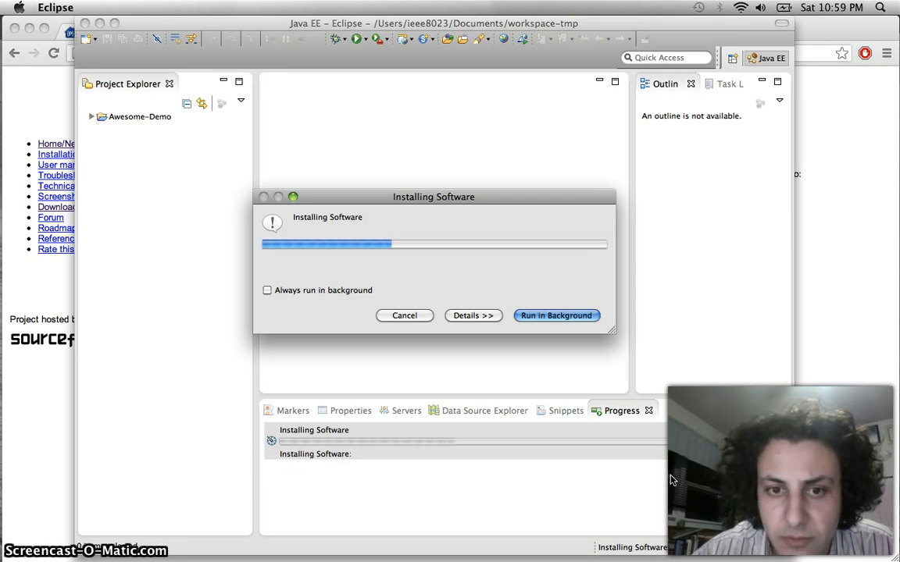
pyautogui.click(457, 309)
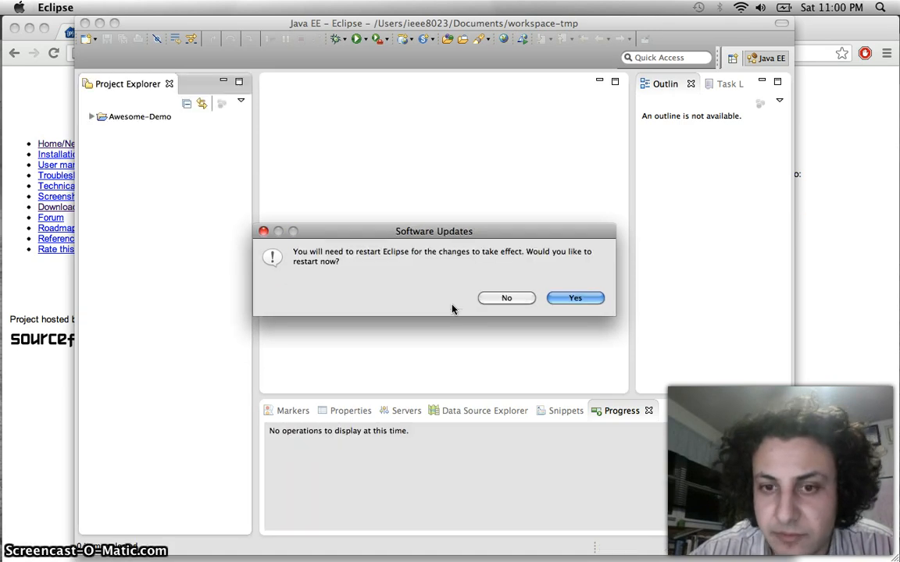
pyautogui.click(588, 299)
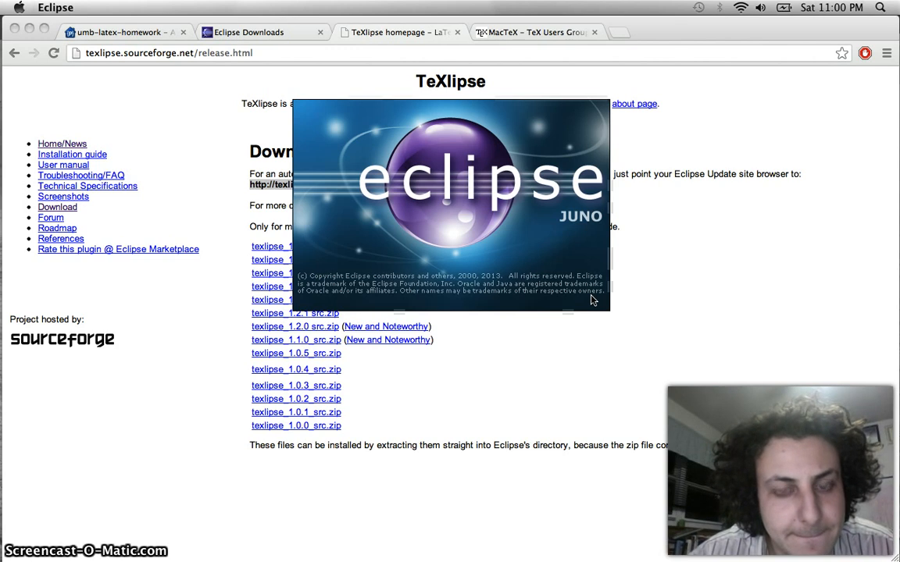
# Relaunch in the workspace and start a Texlipse LaTeX Project via New > Other filtered by 'latex'
pyautogui.click(617, 327)
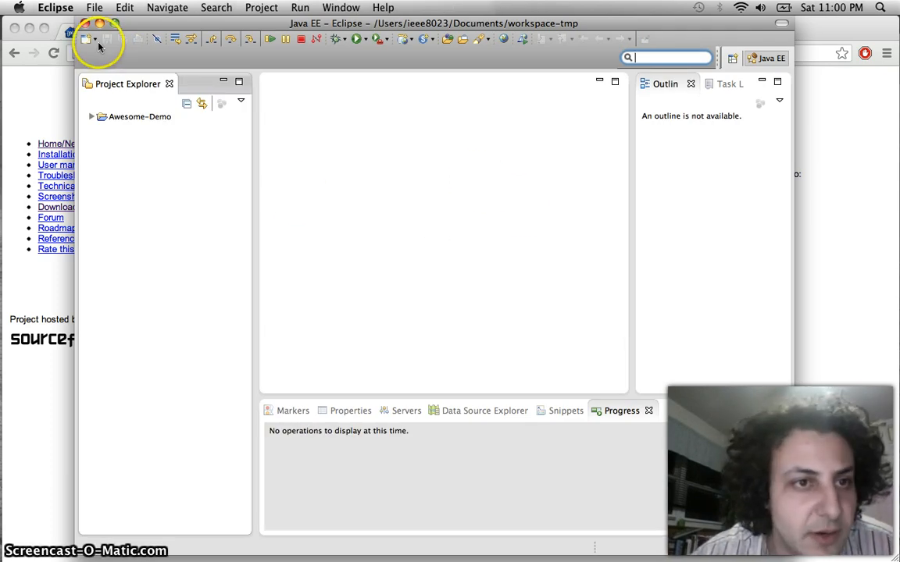
pyautogui.click(92, 39)
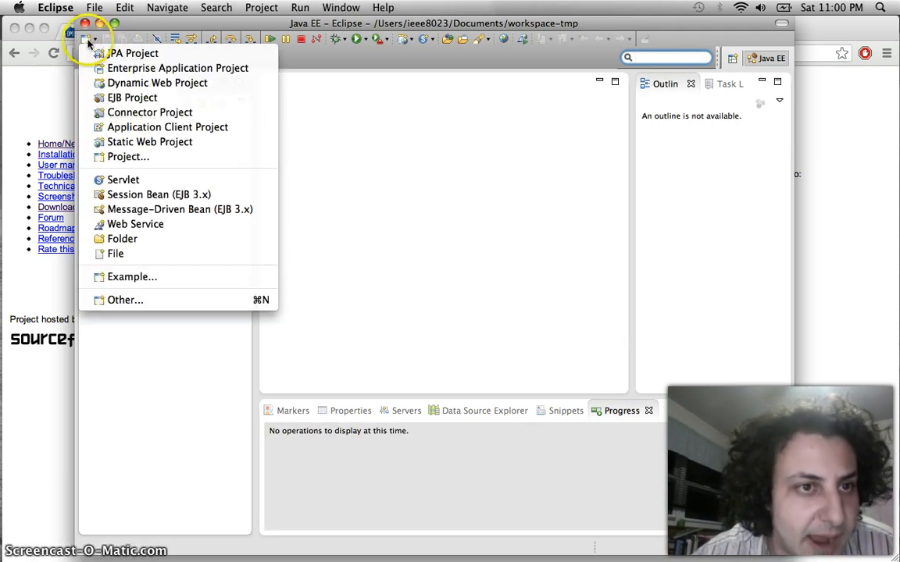
pyautogui.click(165, 303)
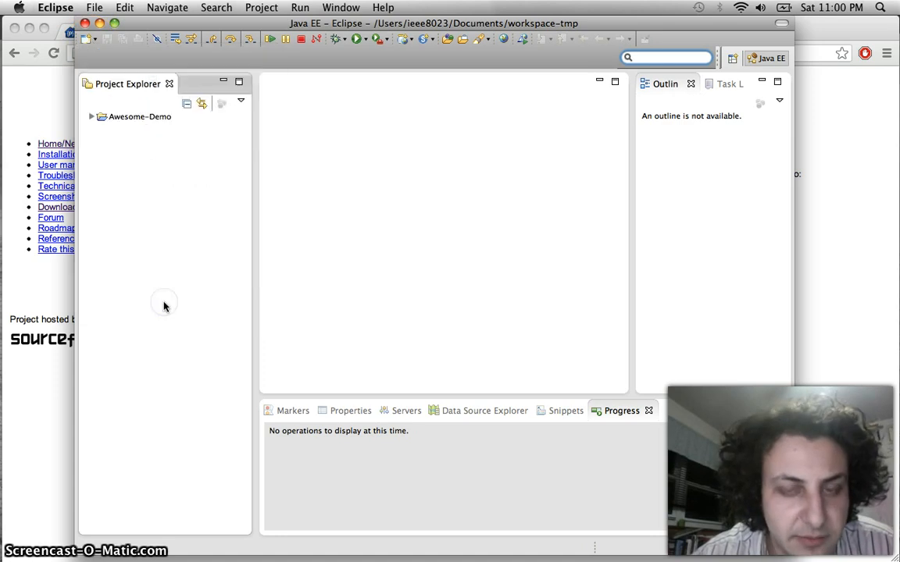
pyautogui.click(325, 173)
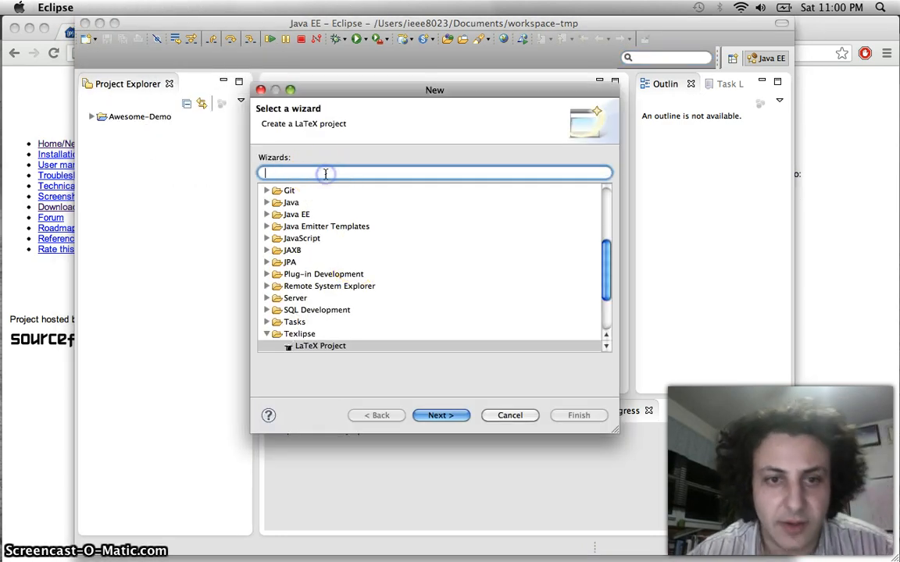
pyautogui.write('late')
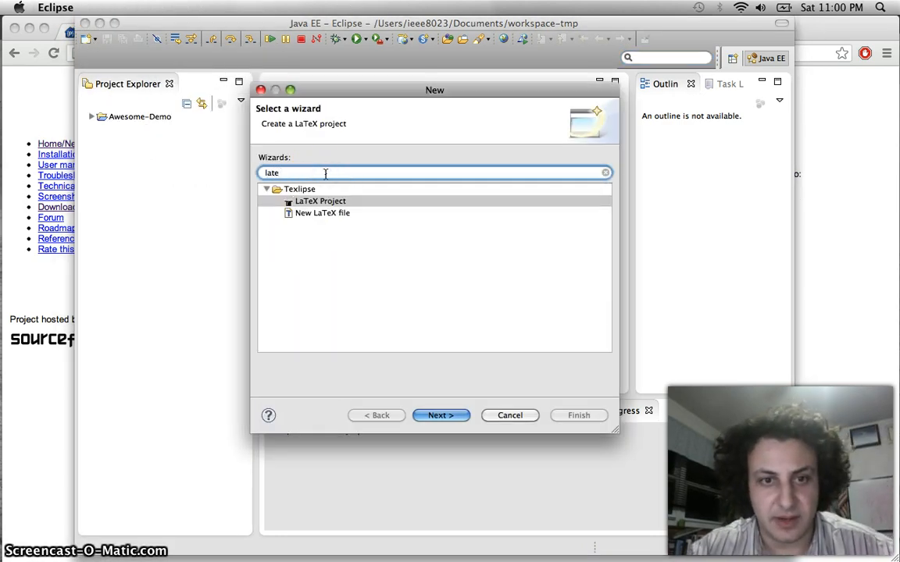
pyautogui.write('x')
pyautogui.click(319, 202)
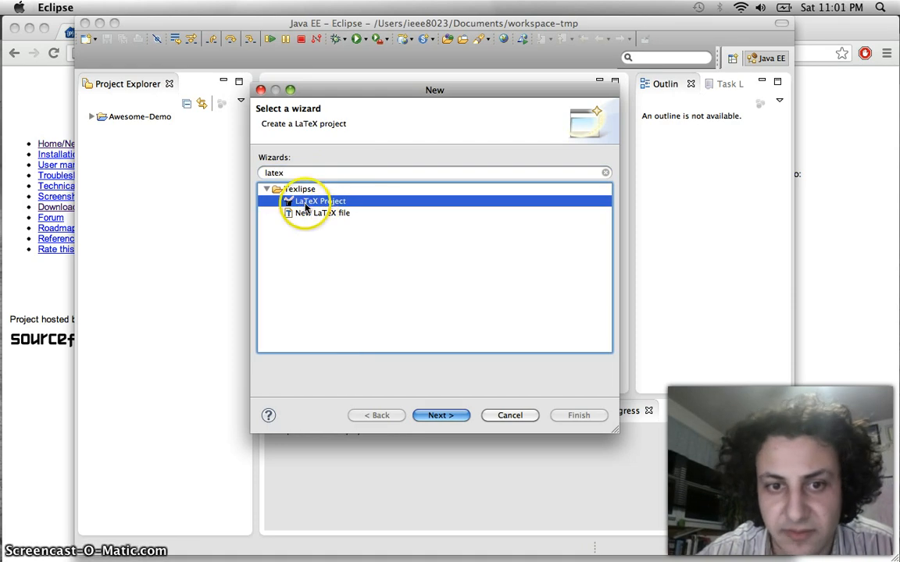
pyautogui.click(420, 415)
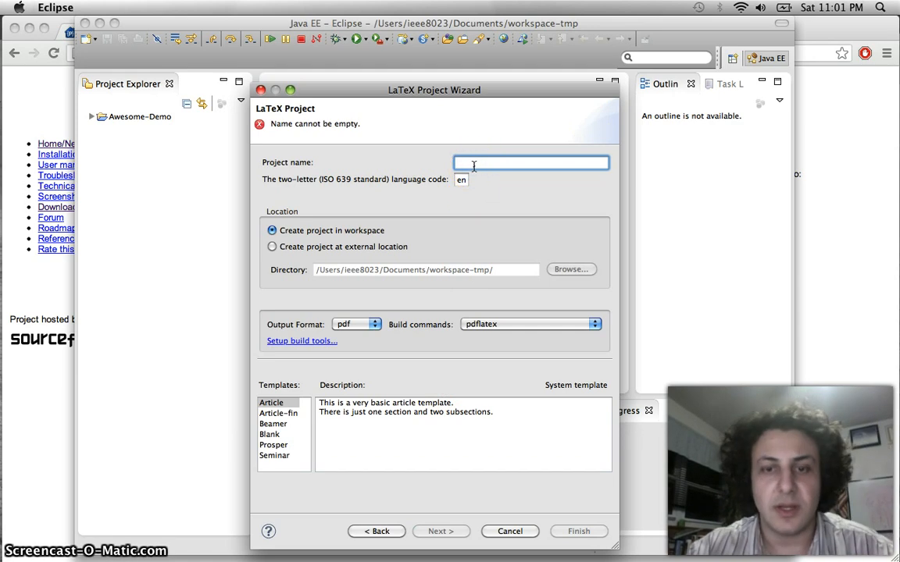
# Enter 2Awesome-Demo as the project name, keeping pdf output and the pdflatex build command
pyautogui.write('2')
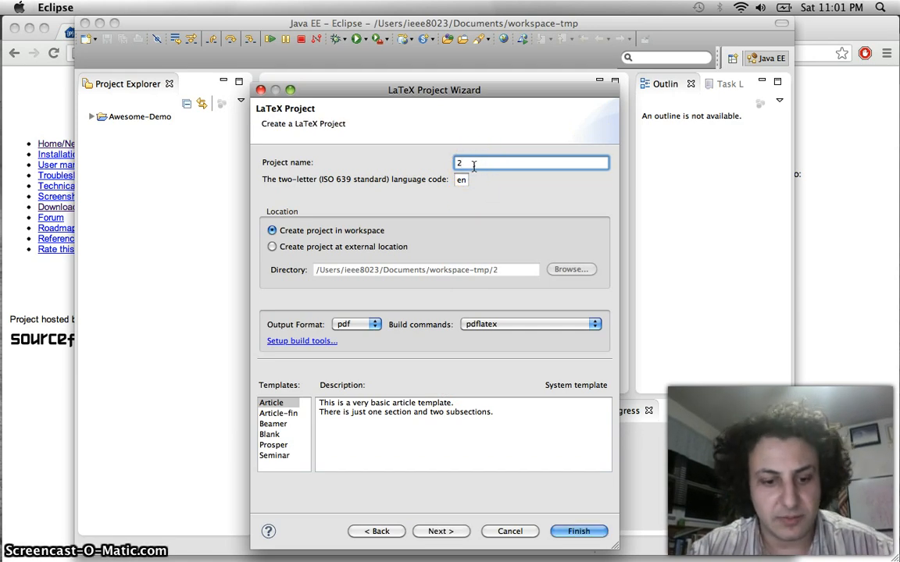
pyautogui.write('Awesome-Demo')
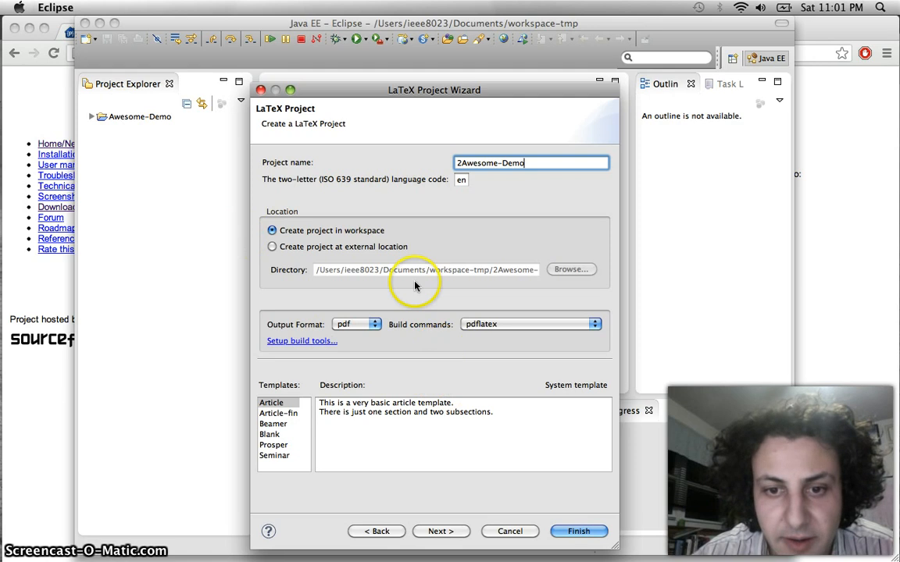
pyautogui.click(374, 325)
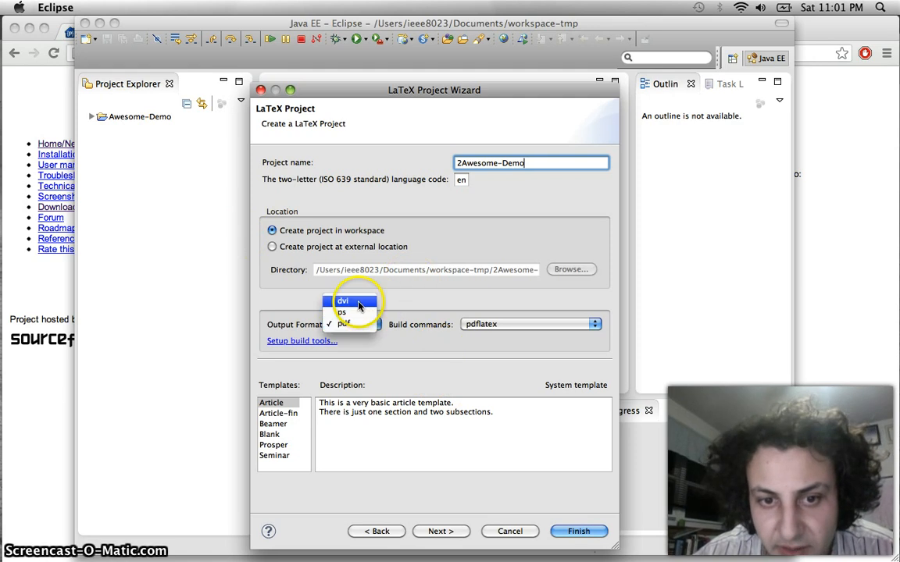
pyautogui.click(359, 303)
pyautogui.click(367, 325)
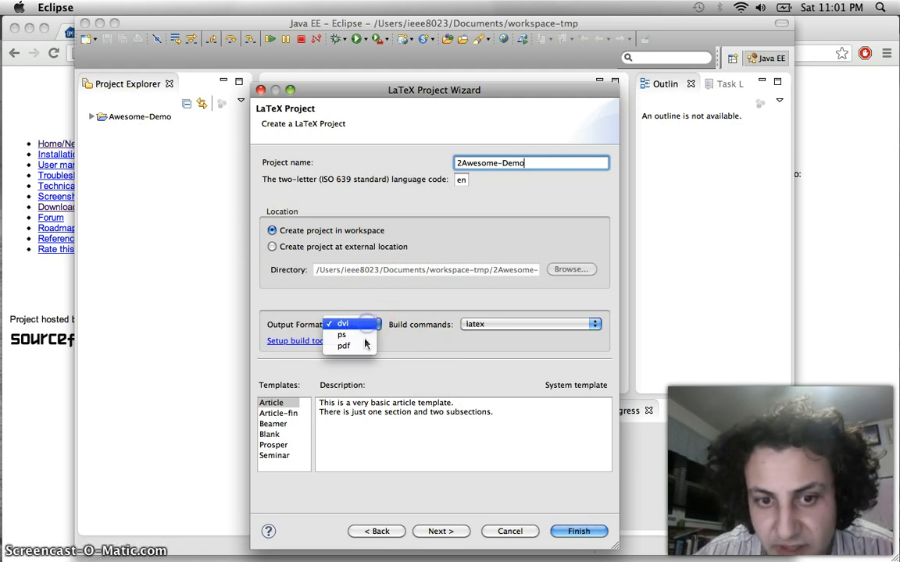
pyautogui.click(344, 344)
pyautogui.click(468, 328)
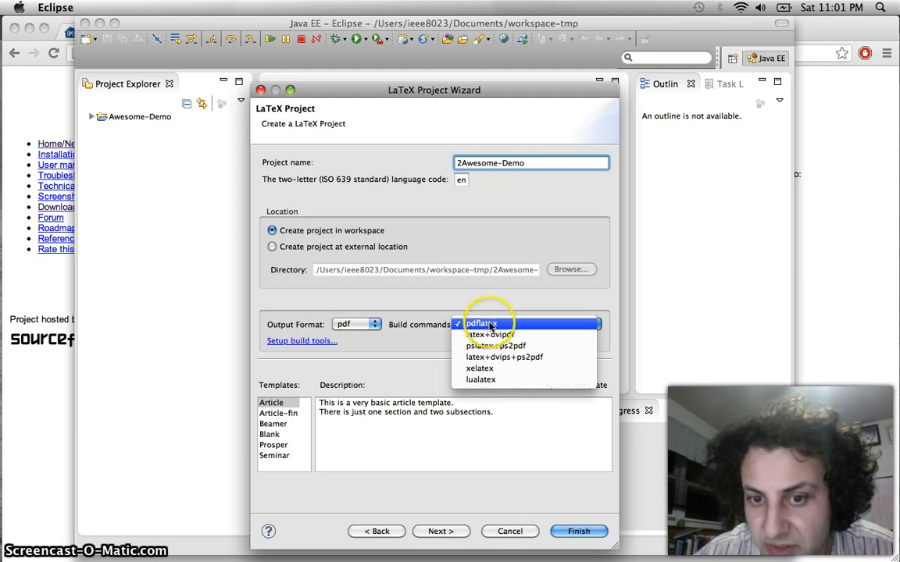
pyautogui.click(478, 323)
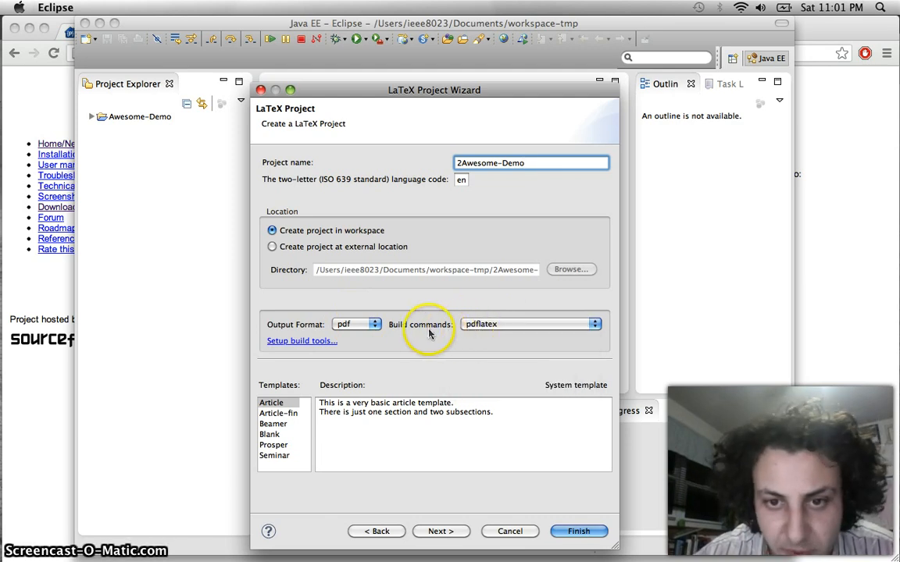
pyautogui.click(312, 344)
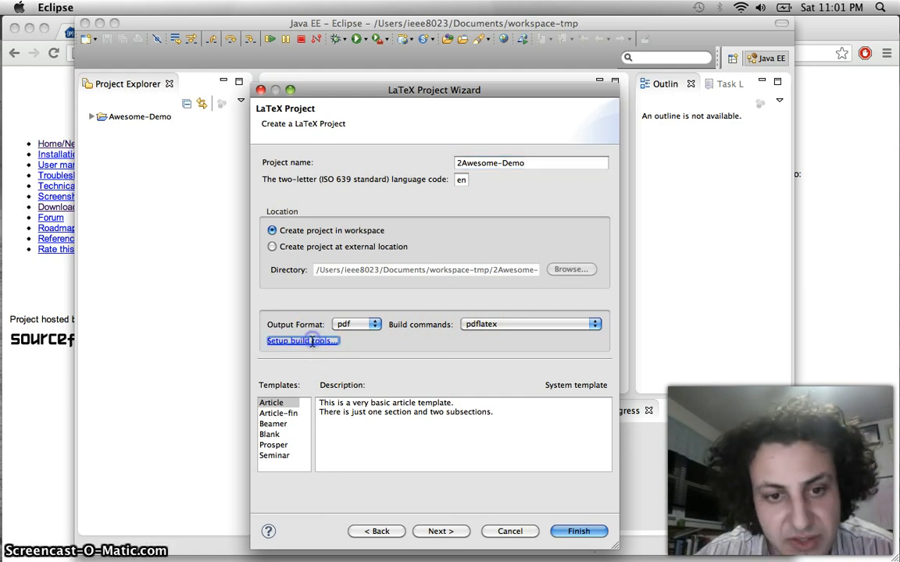
# Reposition the Builder Settings window and select the TeX distribution bin directory field
pyautogui.moveTo(492, 81); pyautogui.dragTo(389, 96)
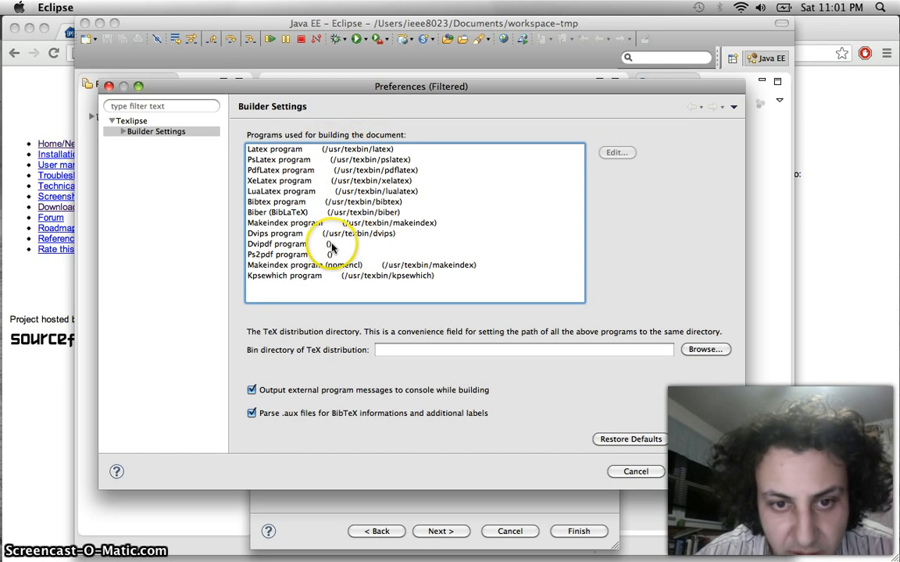
pyautogui.click(420, 352)
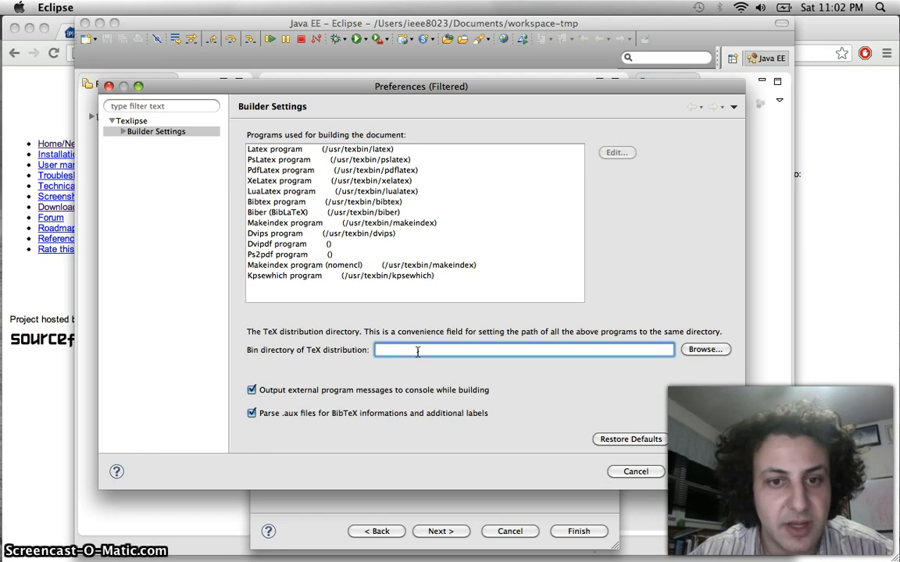
pyautogui.press('super+Tab')
pyautogui.press('super+Tab')
pyautogui.press('super+Tab')
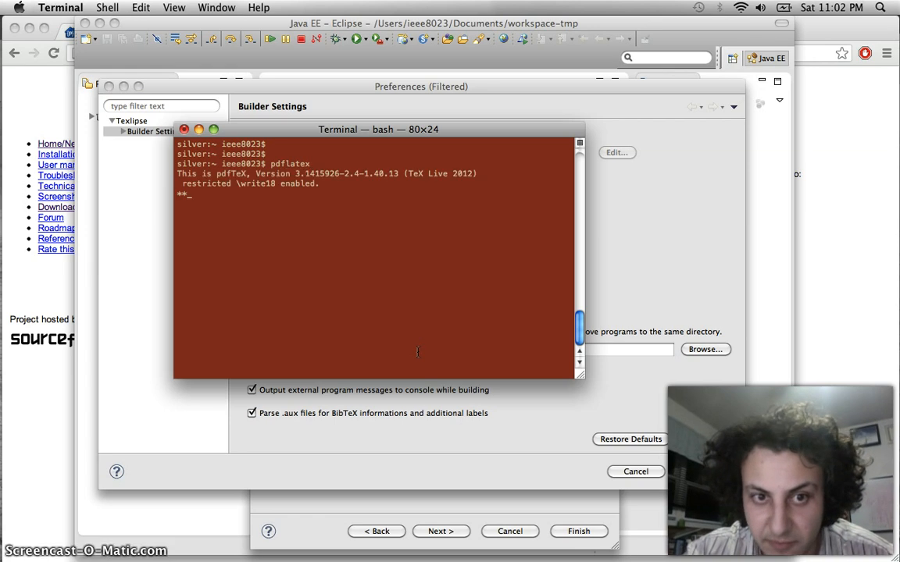
# Find pdflatex with 'which pdflatex' and enter its /usr/texbin folder as the TeX bin directory
pyautogui.hotkey('ctrl', 'd')
pyautogui.press('Return')
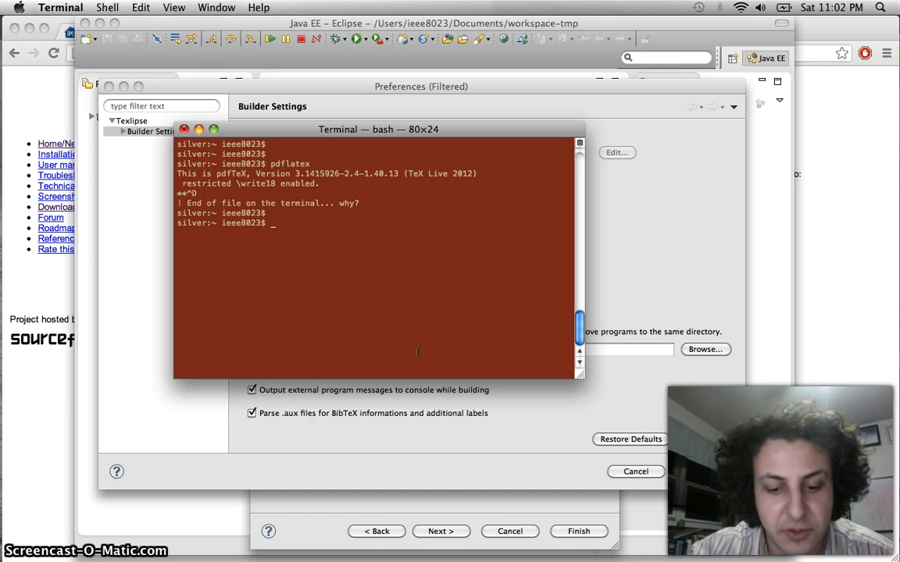
pyautogui.write('which pdfl')
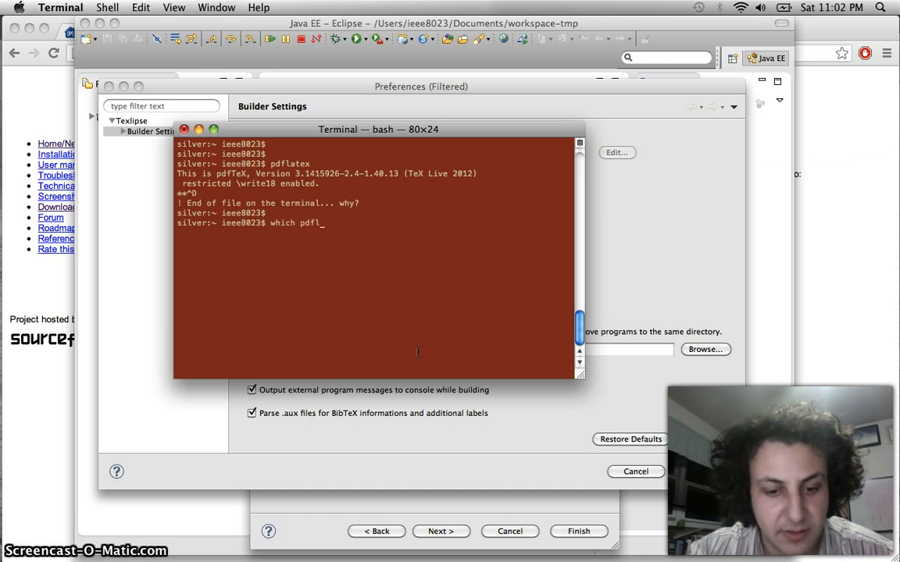
pyautogui.write('atex')
pyautogui.press('Return')
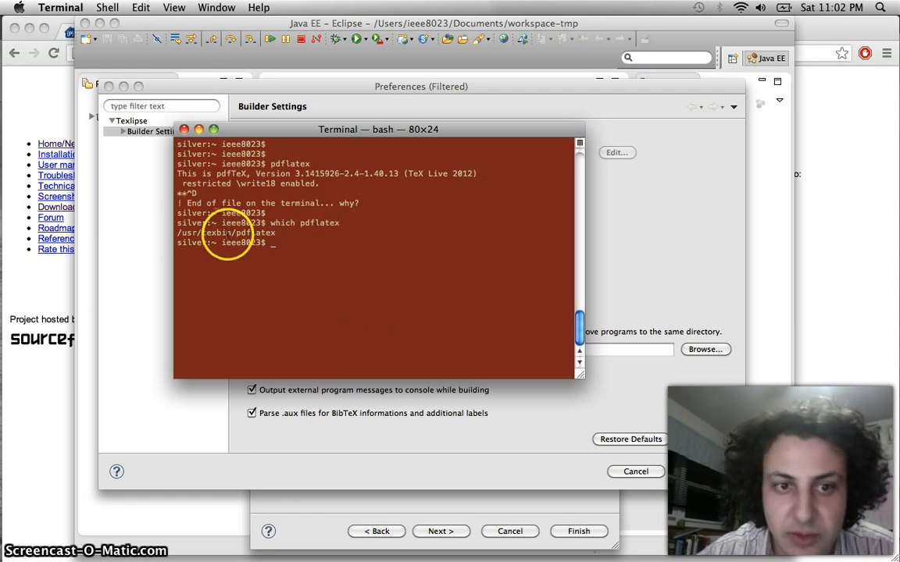
pyautogui.moveTo(233, 235); pyautogui.dragTo(176, 235)
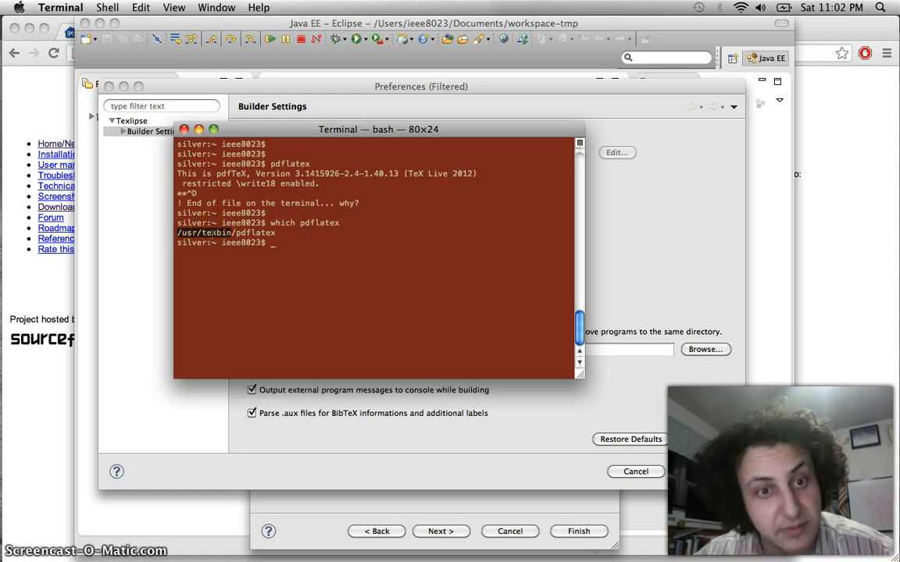
pyautogui.click(613, 212)
pyautogui.click(410, 348)
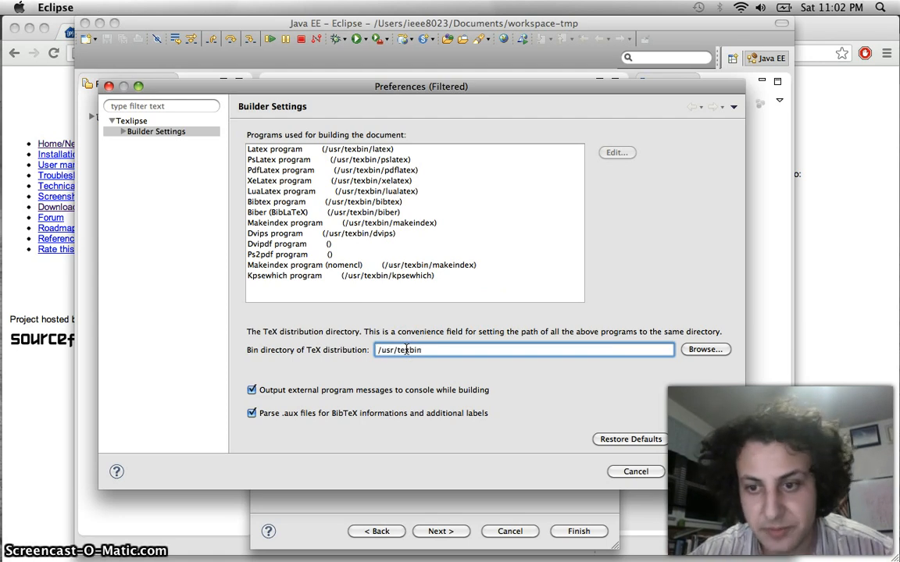
# Apply the /usr/texbin builder paths and close Preferences with OK
pyautogui.click(699, 440)
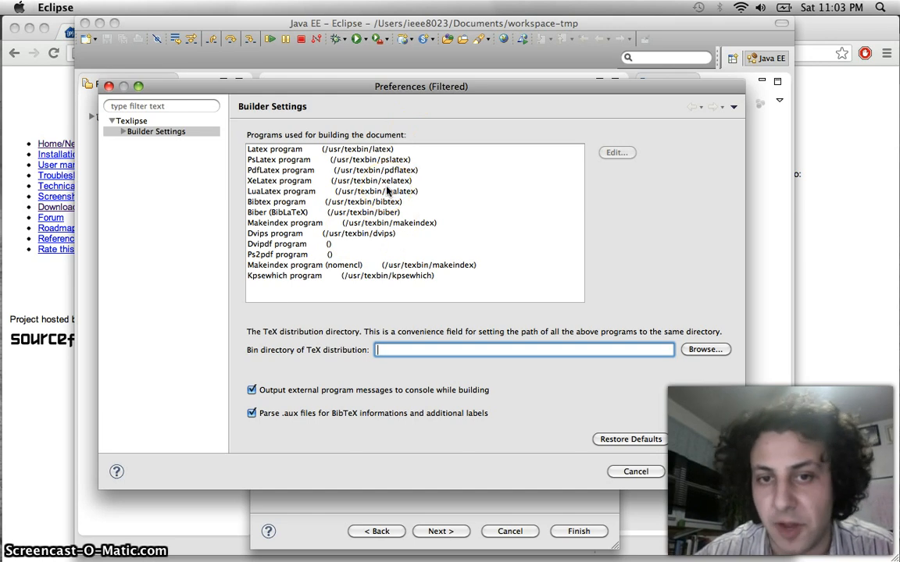
pyautogui.click(706, 473)
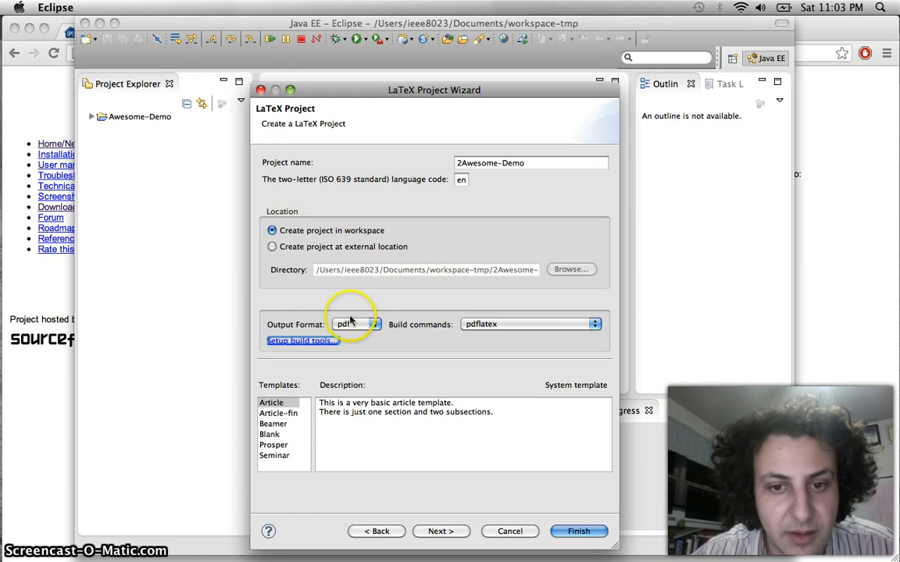
# Set the output file to cs999-hw1.pdf and main file to cs999-hw1.tex, then finish the project
pyautogui.click(442, 531)
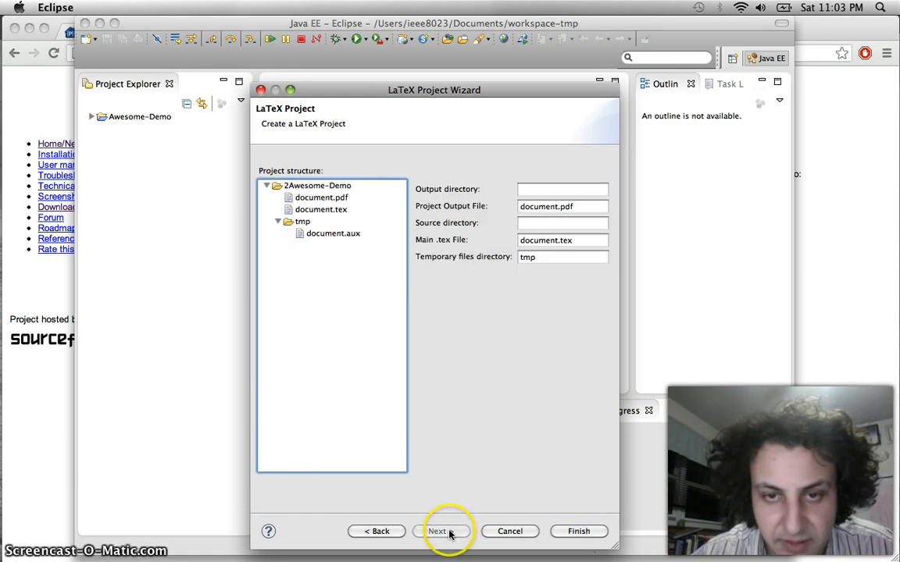
pyautogui.click(560, 207)
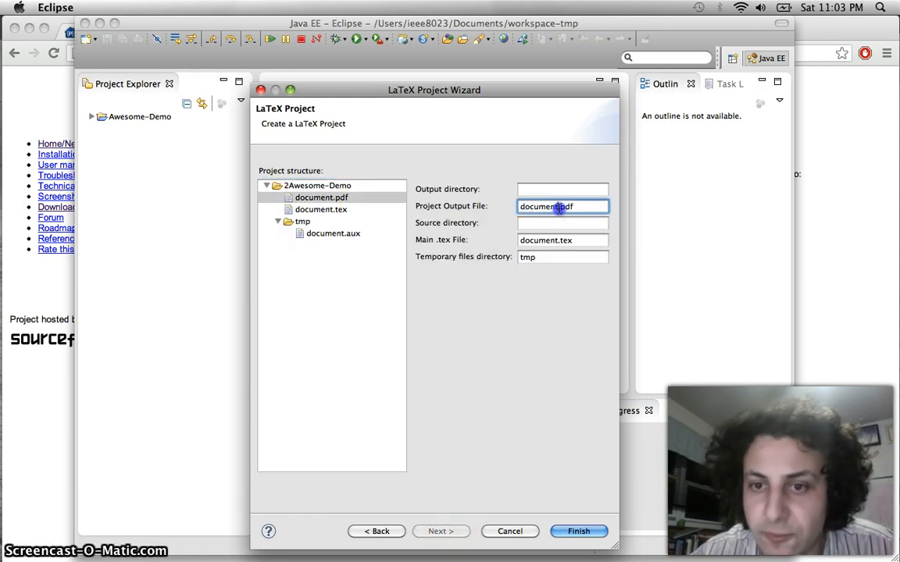
pyautogui.moveTo(560, 207); pyautogui.dragTo(499, 210)
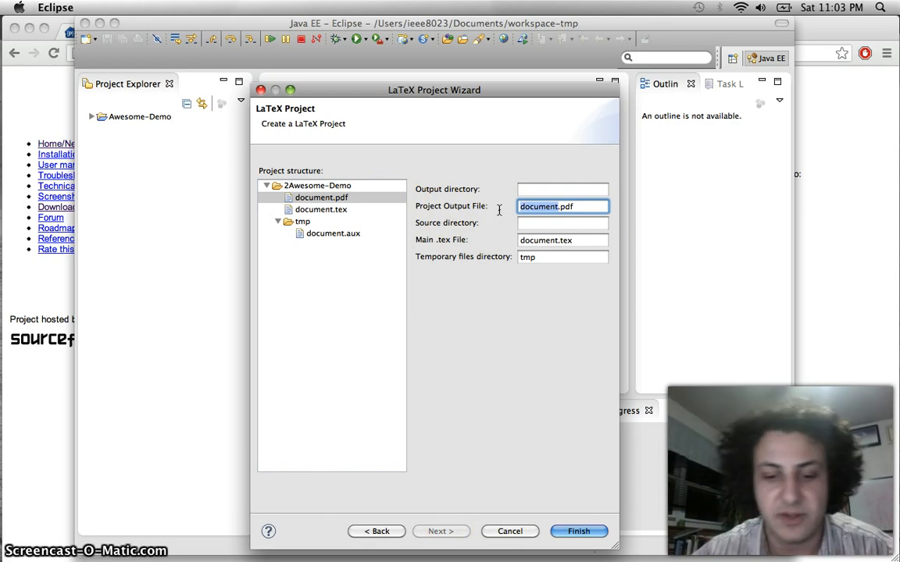
pyautogui.write('c')
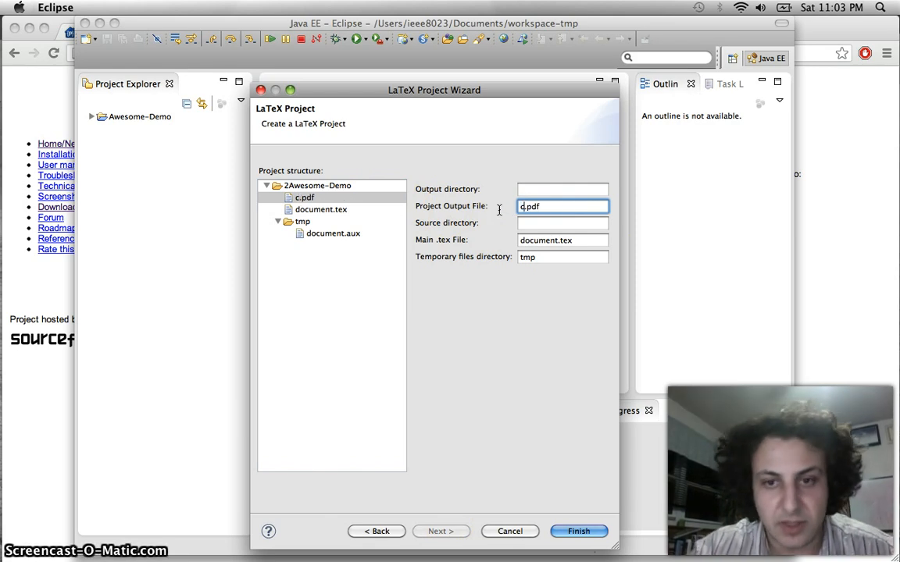
pyautogui.write('lass1')
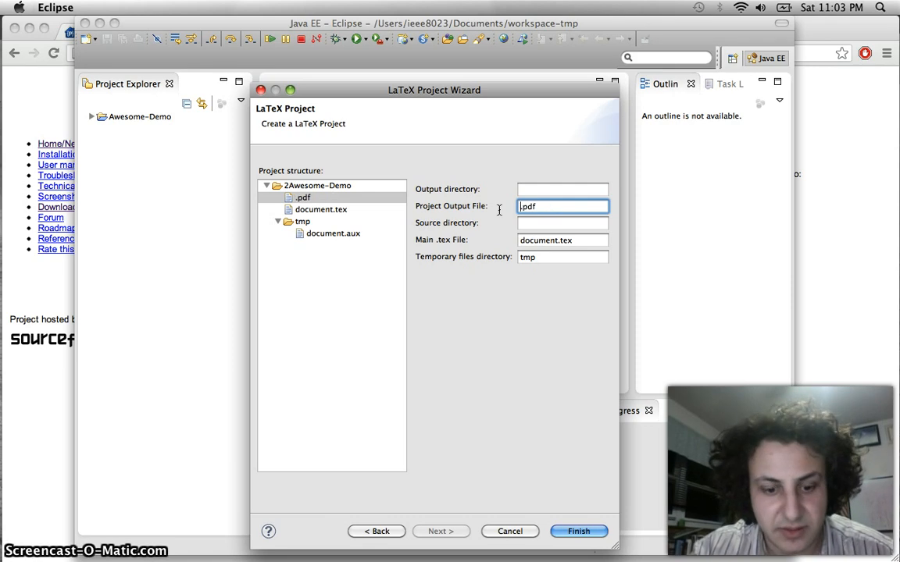
pyautogui.write('999')
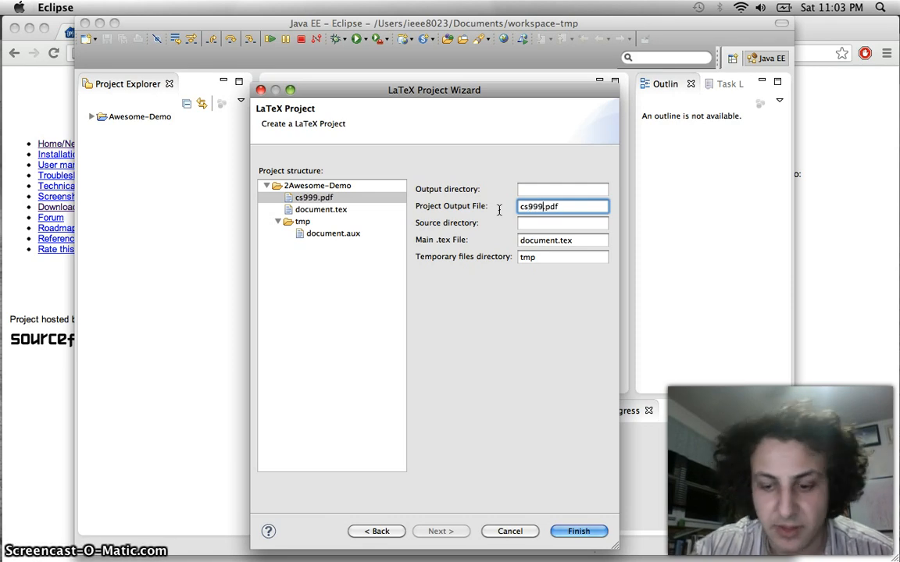
pyautogui.write('-hw1')
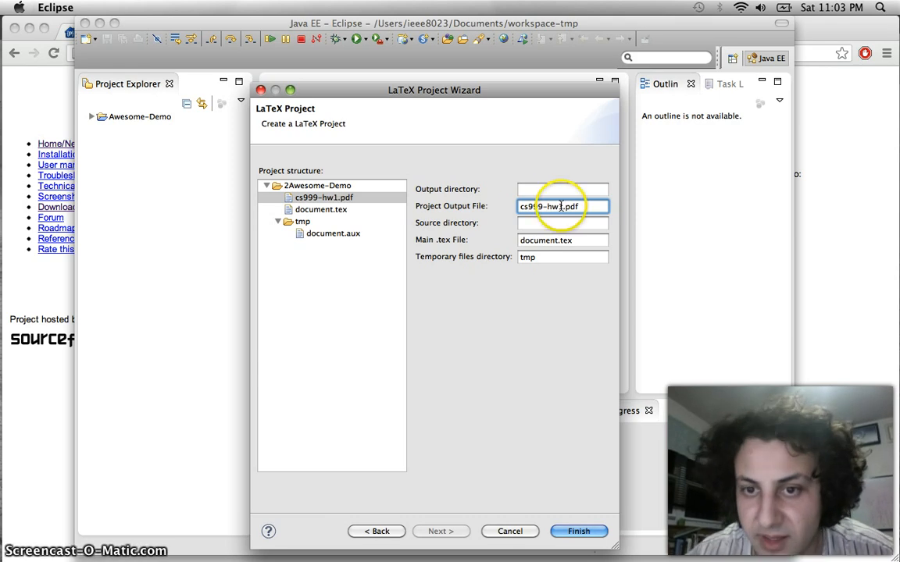
pyautogui.moveTo(563, 206); pyautogui.dragTo(514, 206)
pyautogui.press('super+c')
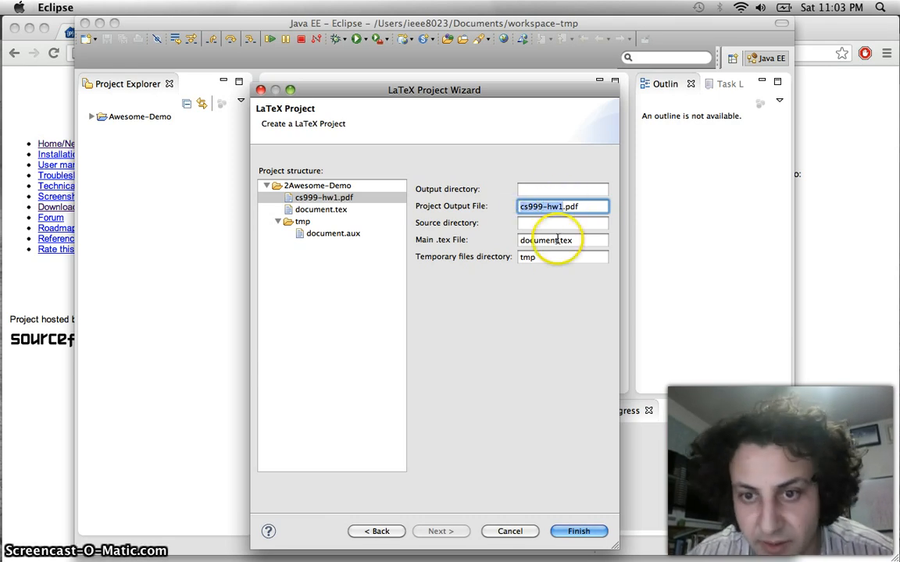
pyautogui.moveTo(560, 241); pyautogui.dragTo(489, 242)
pyautogui.press('super+v')
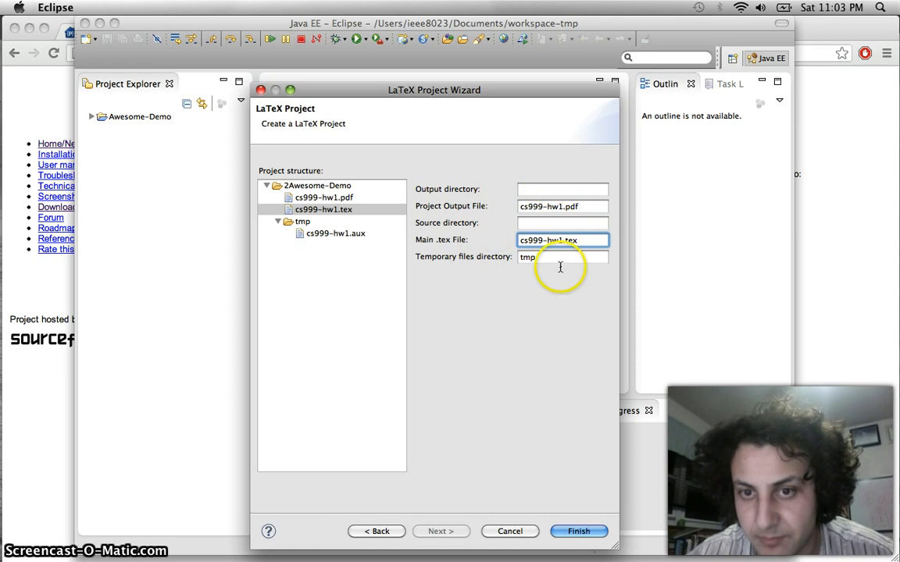
pyautogui.click(579, 534)
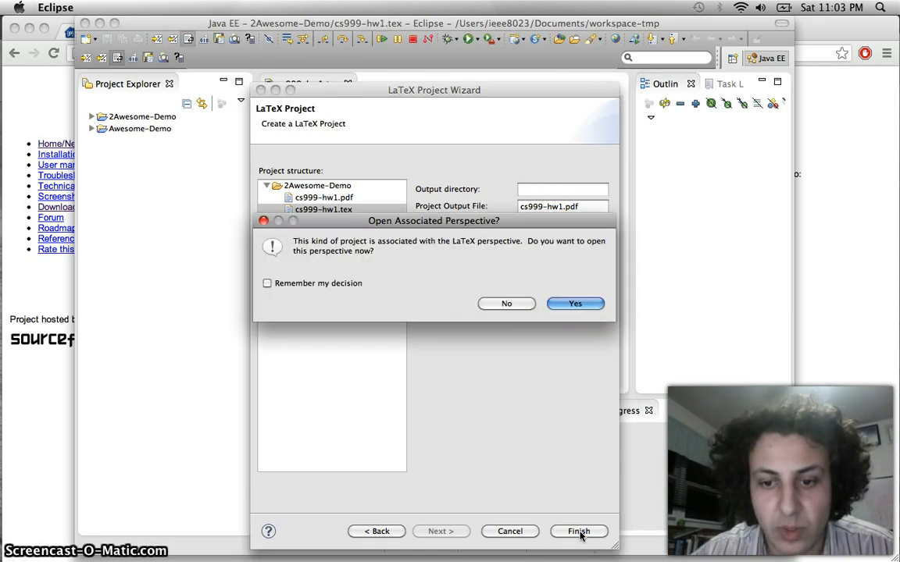
# Decline the LaTeX perspective, expand 2Awesome-Demo to show cs999-hw1.tex and cs999-hw1.pdf, and move Eclipse right
pyautogui.click(507, 305)
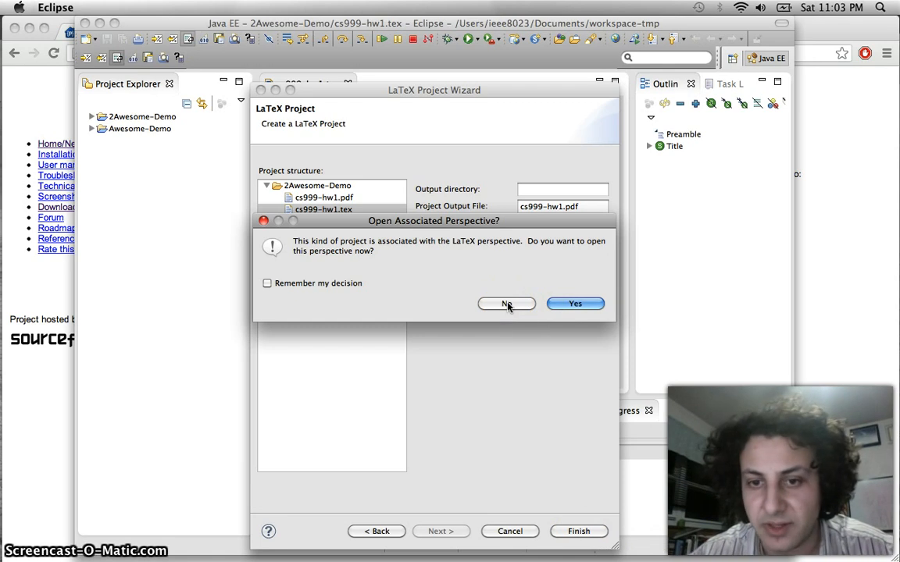
pyautogui.click(507, 305)
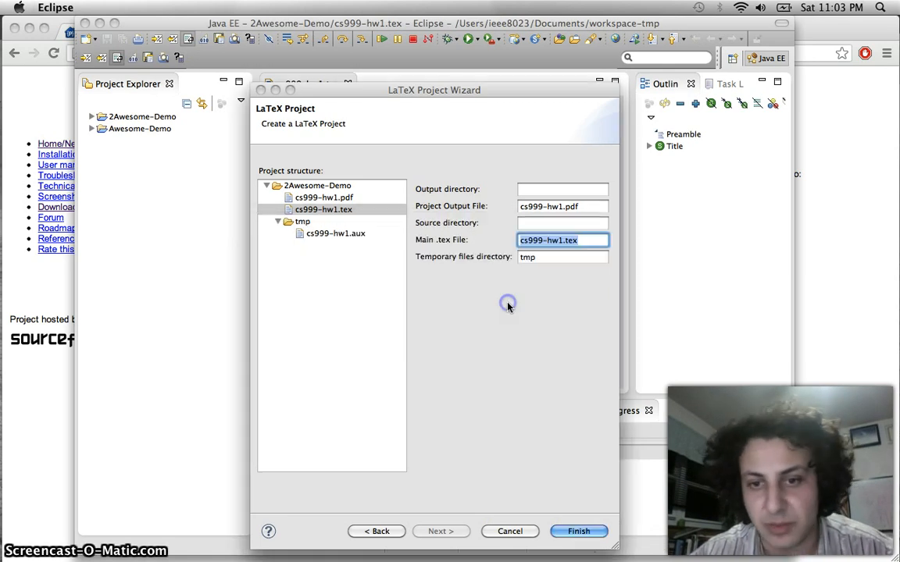
pyautogui.click(91, 118)
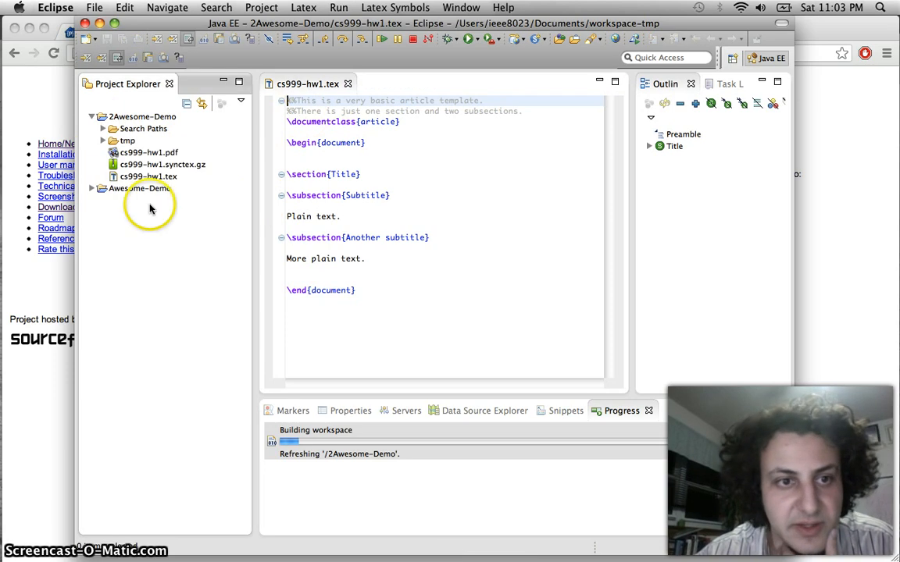
pyautogui.click(158, 178)
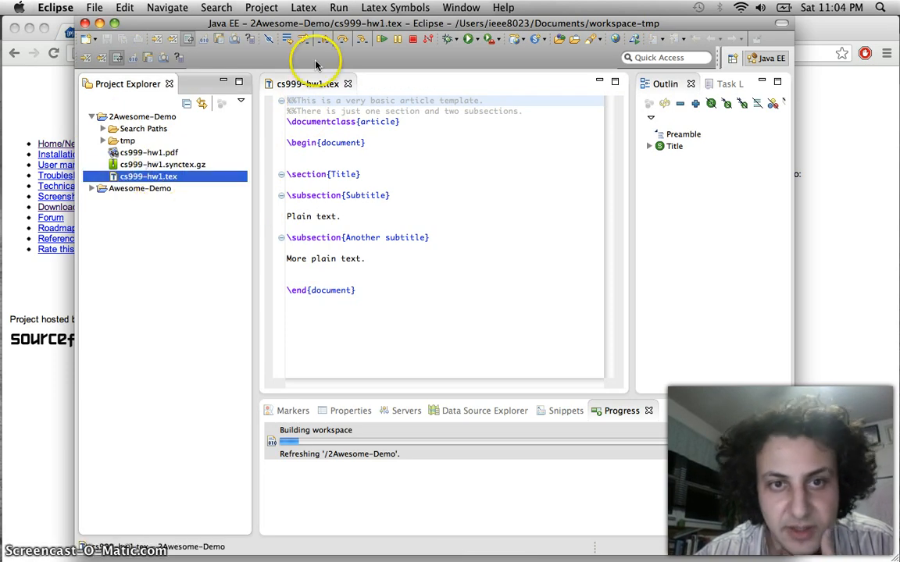
pyautogui.click(149, 152)
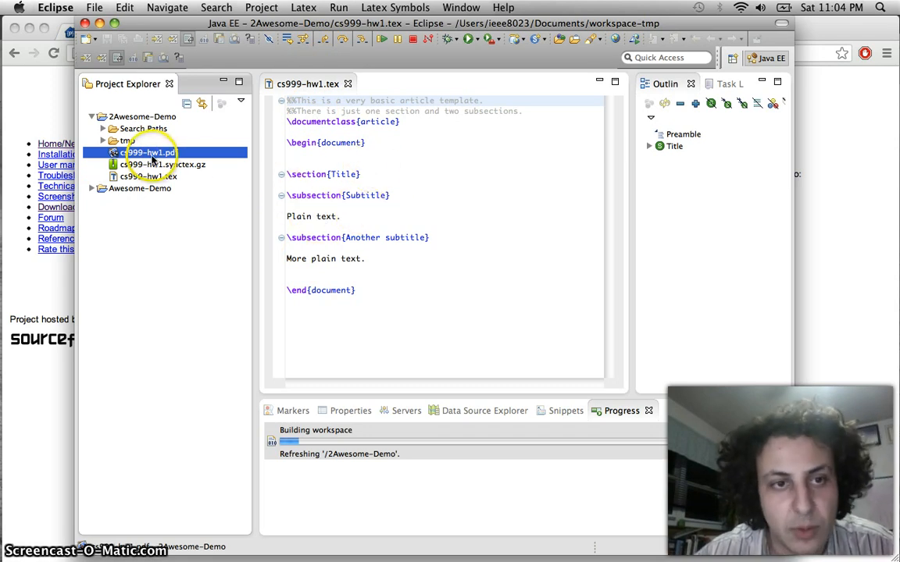
pyautogui.click(352, 214)
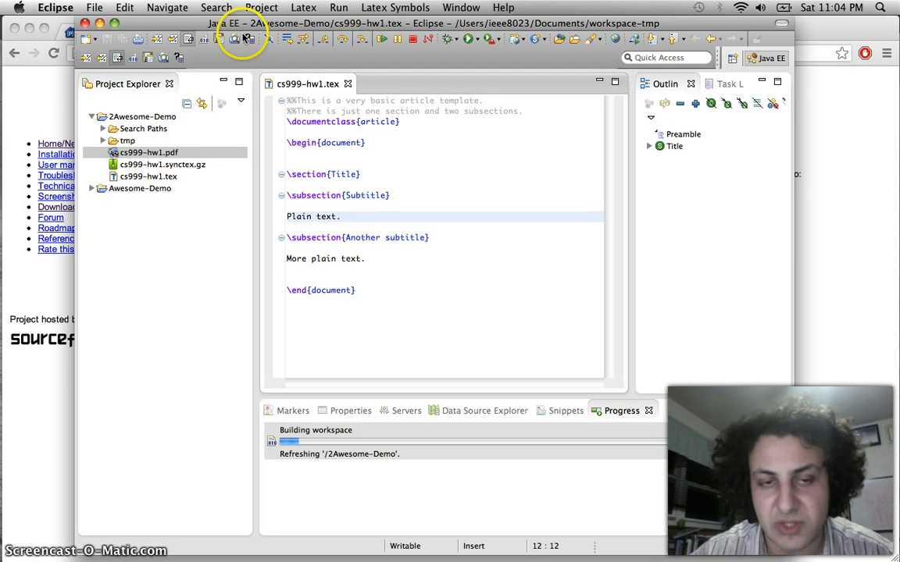
pyautogui.moveTo(234, 29); pyautogui.dragTo(549, 29)
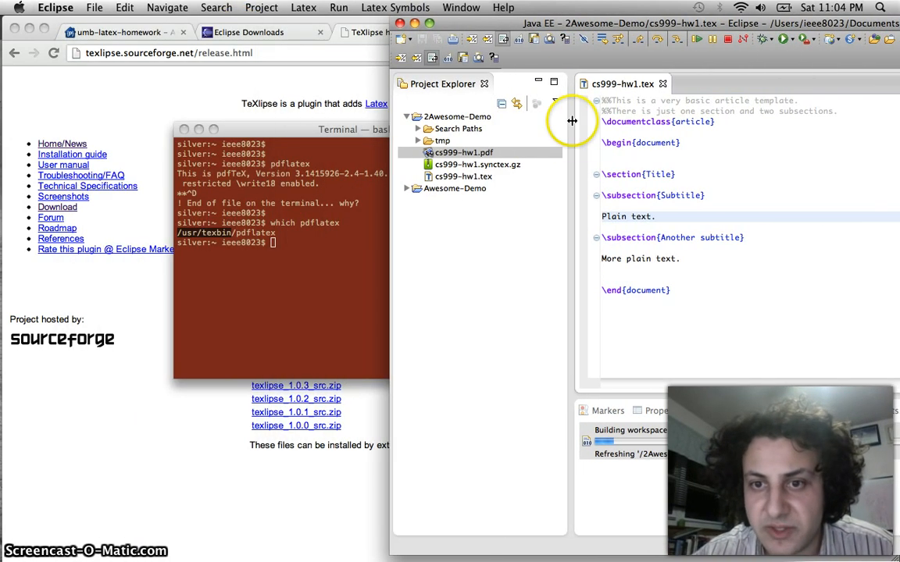
# Open cs999-hw1.pdf in Preview and arrange it beside the Eclipse window
pyautogui.doubleClick(461, 153)
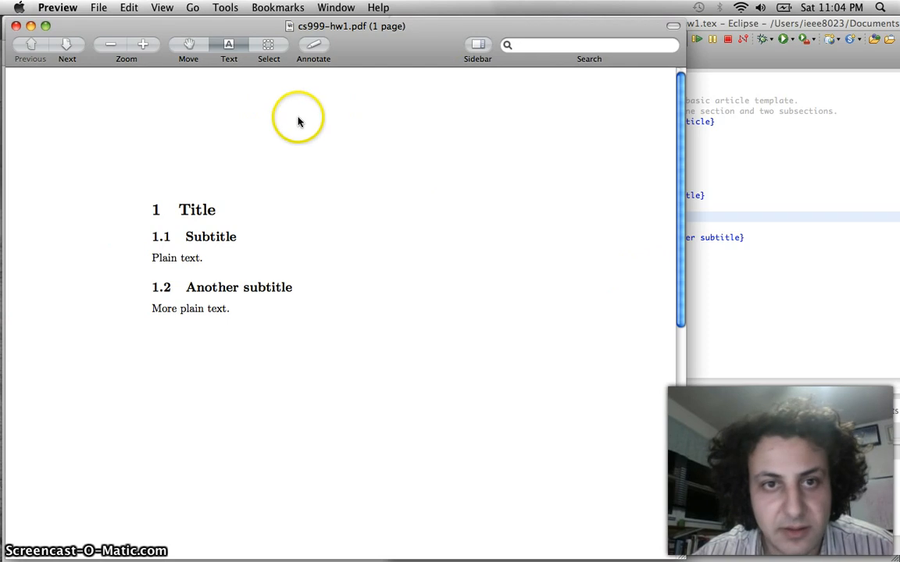
pyautogui.moveTo(681, 553); pyautogui.dragTo(356, 534)
pyautogui.click(605, 157)
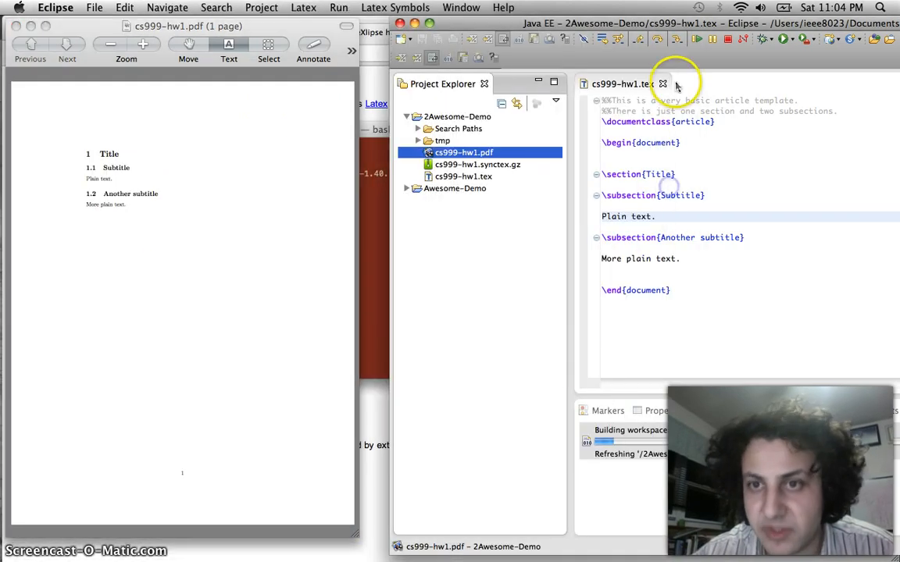
pyautogui.moveTo(672, 23); pyautogui.dragTo(651, 17)
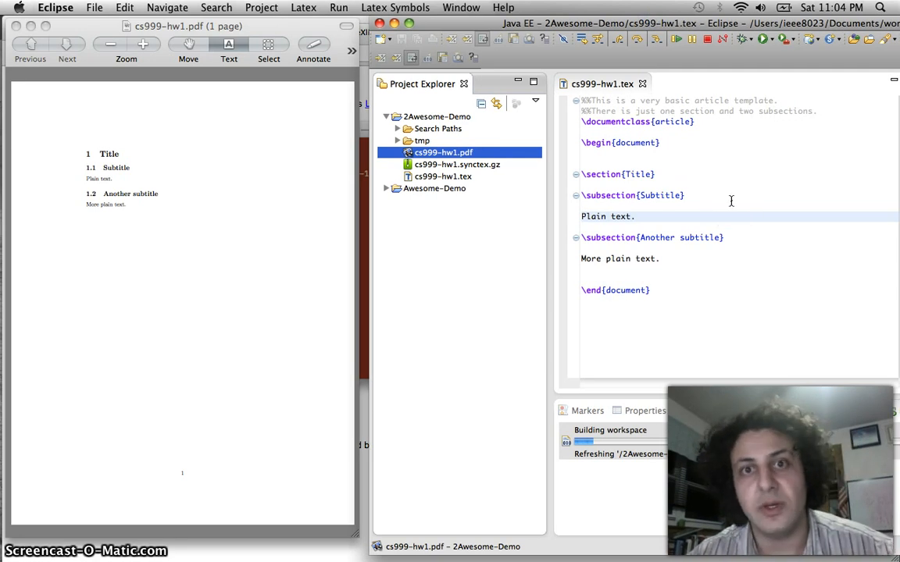
# Delete the template's two subsections, leaving only \section{Title} in the source
pyautogui.click(668, 259)
pyautogui.moveTo(681, 261); pyautogui.dragTo(694, 189)
pyautogui.press('BackSpace')
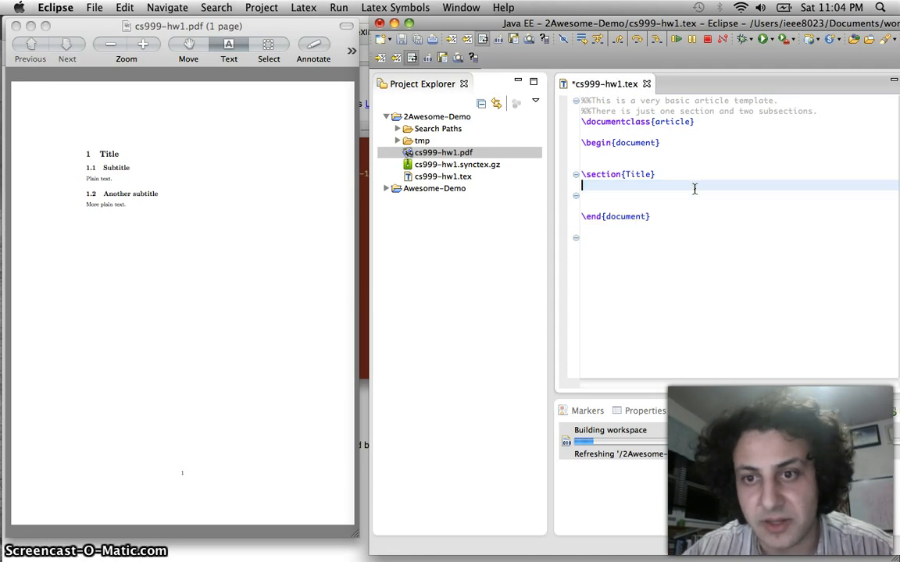
# Rename the section heading from Title to q1 and save to rebuild
pyautogui.click(622, 174)
pyautogui.doubleClick(633, 174)
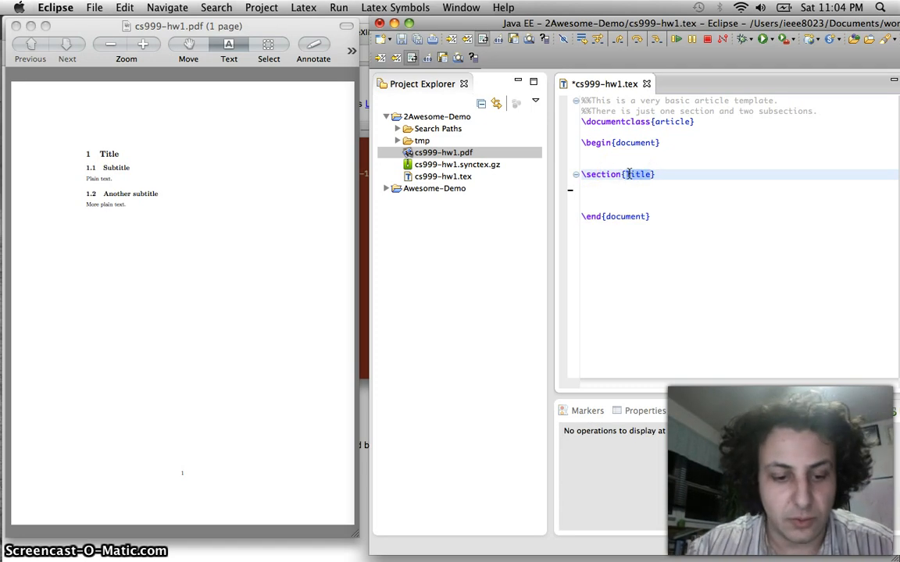
pyautogui.write('g1')
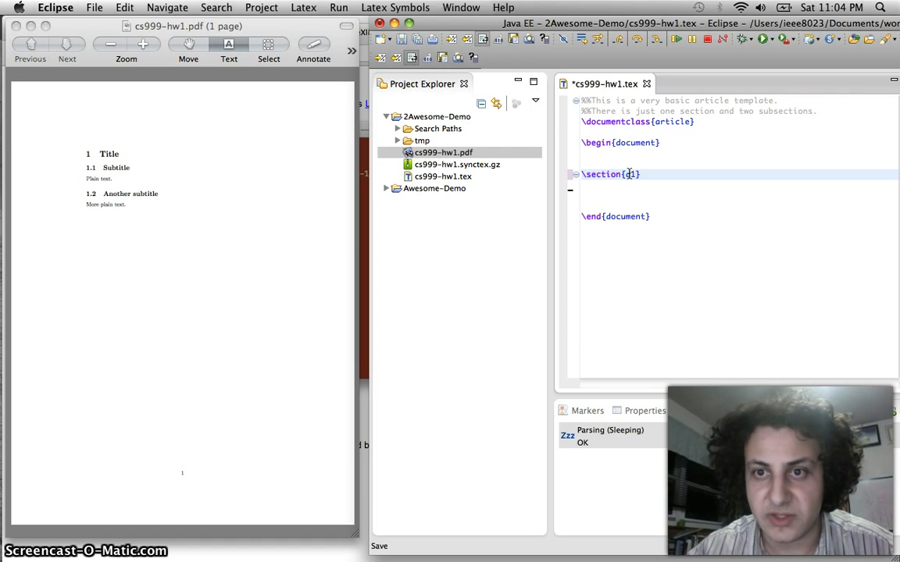
pyautogui.press('super+s')
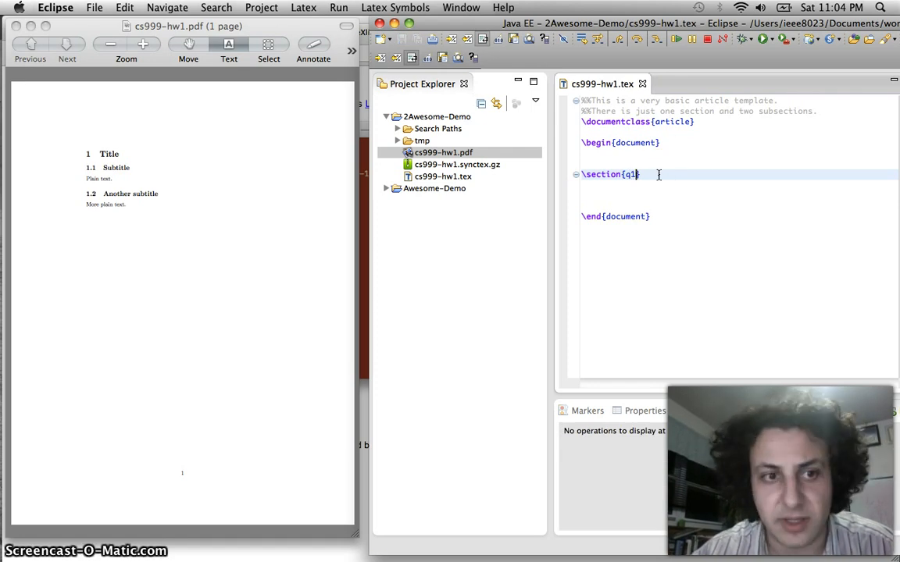
# Check the rebuilt PDF shows '1 q1', then select the q1 heading line in the source
pyautogui.click(642, 175)
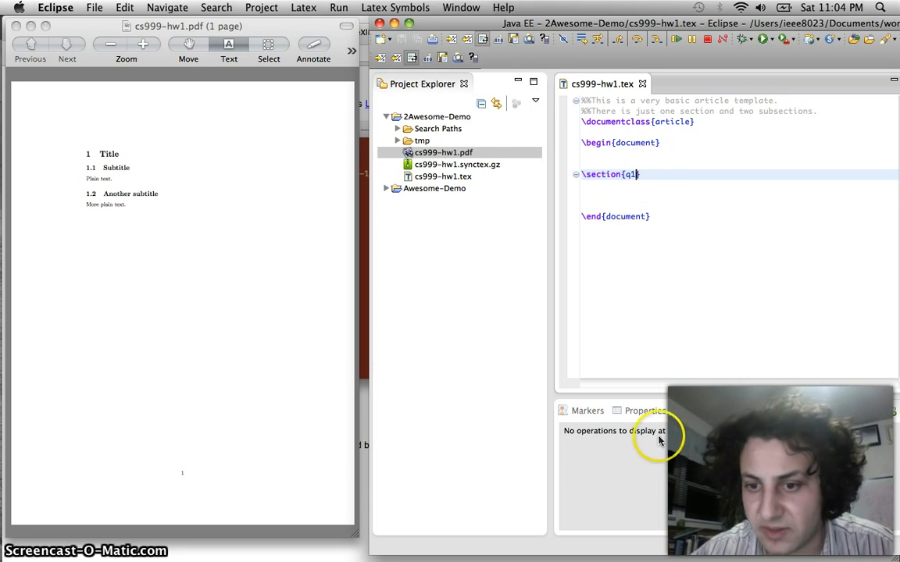
pyautogui.click(190, 286)
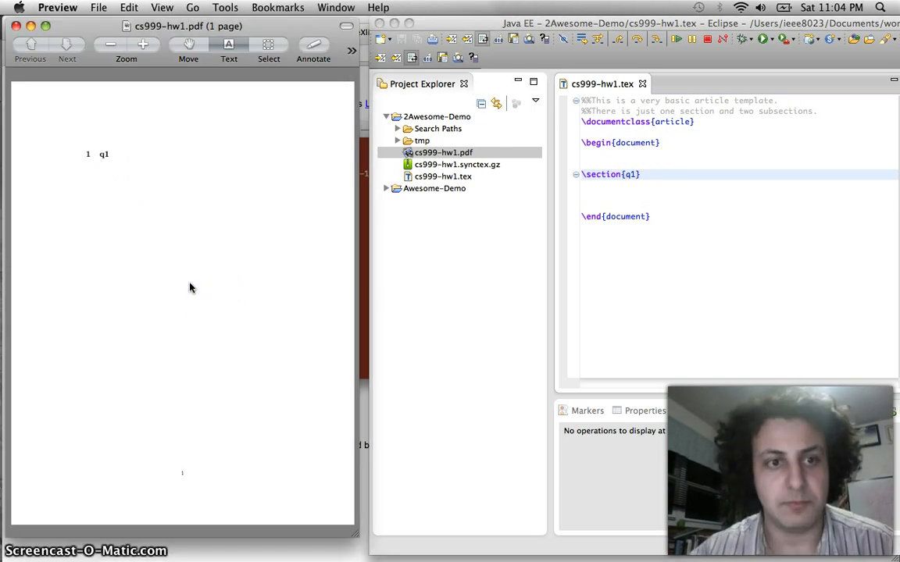
pyautogui.click(99, 153)
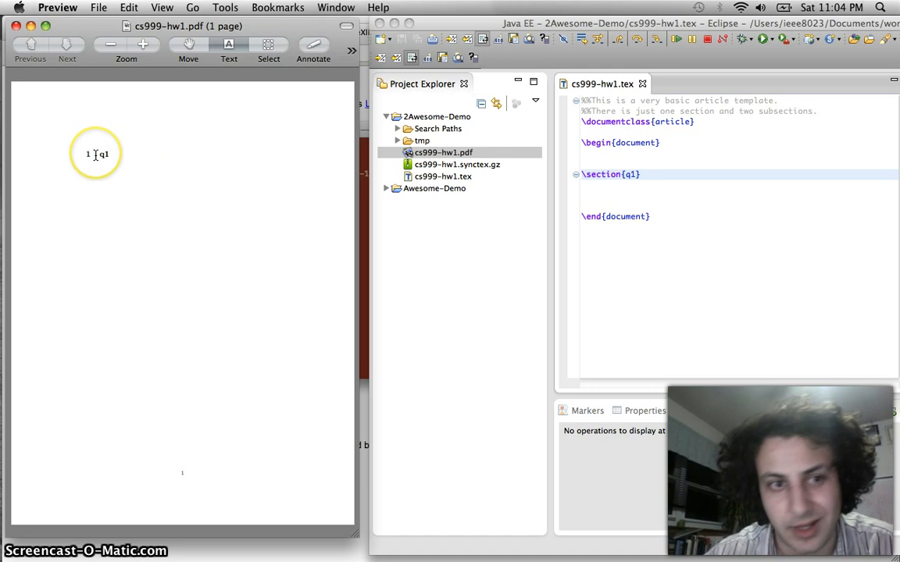
pyautogui.click(632, 174)
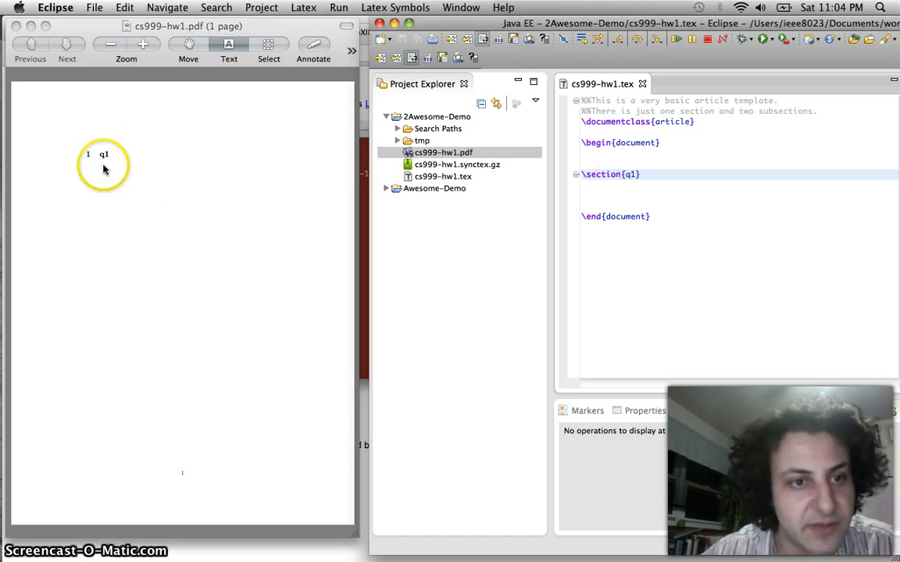
pyautogui.moveTo(653, 178); pyautogui.dragTo(578, 180)
pyautogui.press('super+c')
# Paste two copies of the \section{q1} line beneath it and save
pyautogui.click(707, 179)
pyautogui.press('Return')
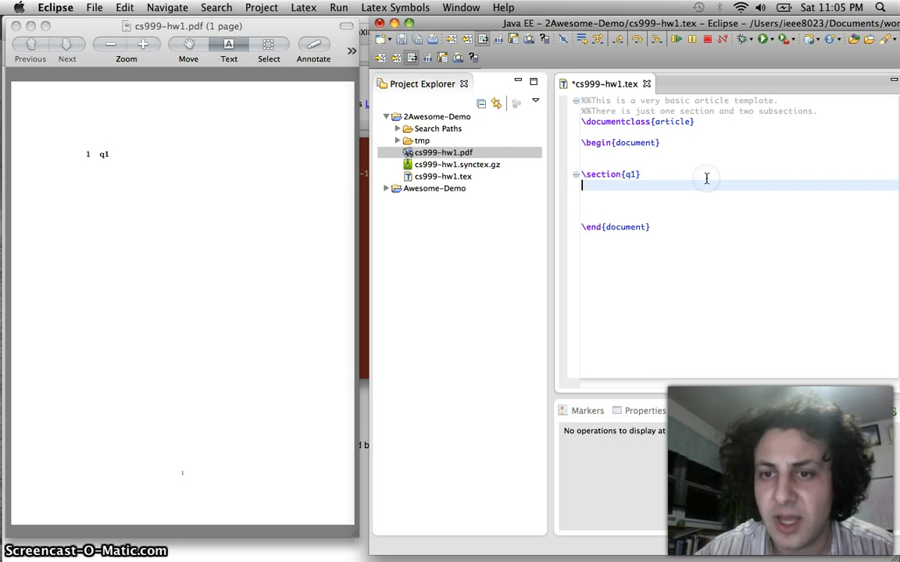
pyautogui.press('Return')
pyautogui.press('super+v')
pyautogui.press('Return')
pyautogui.press('Return')
pyautogui.press('super+v')
pyautogui.press('super+s')
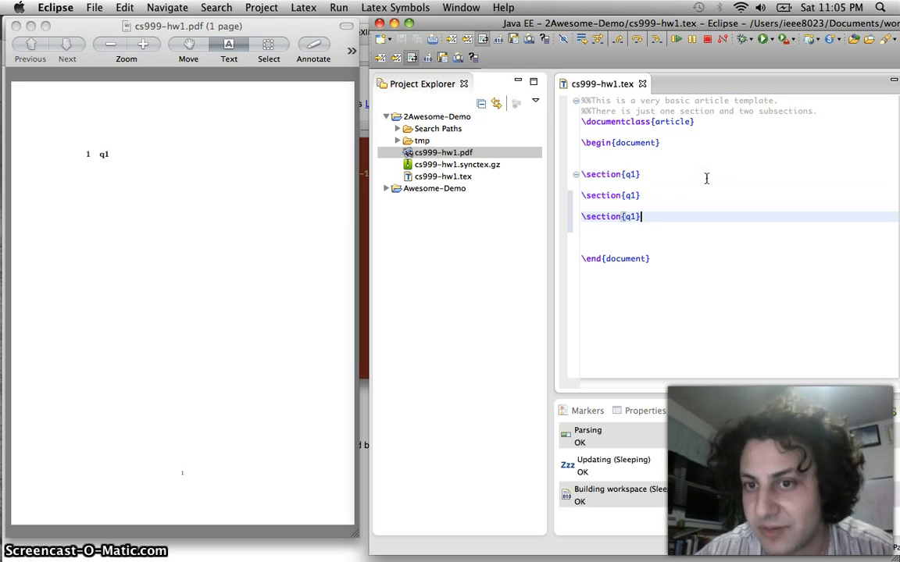
# Change the copies to q2 and q3, save, and confirm the PDF lists q1, q2, q3
pyautogui.click(625, 195)
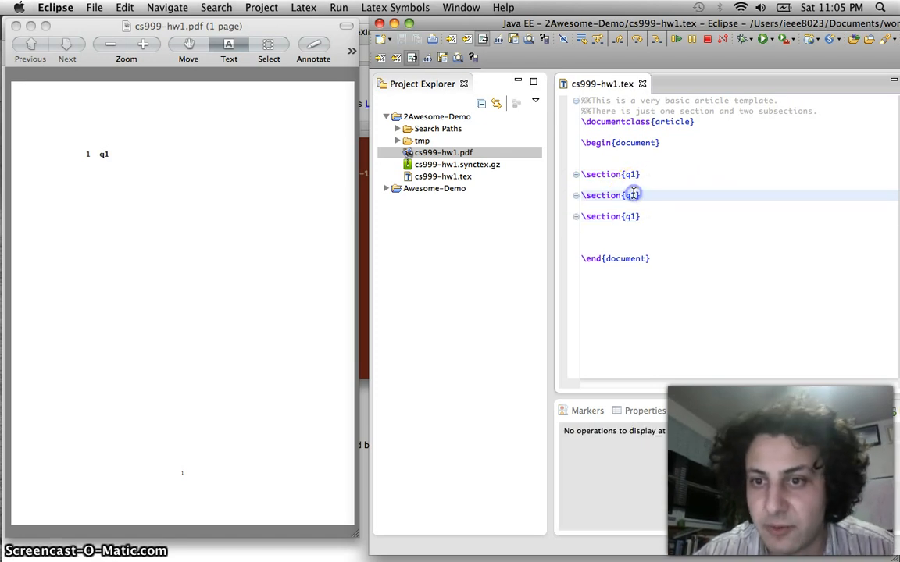
pyautogui.press('BackSpace')
pyautogui.write('2')
pyautogui.press('Down')
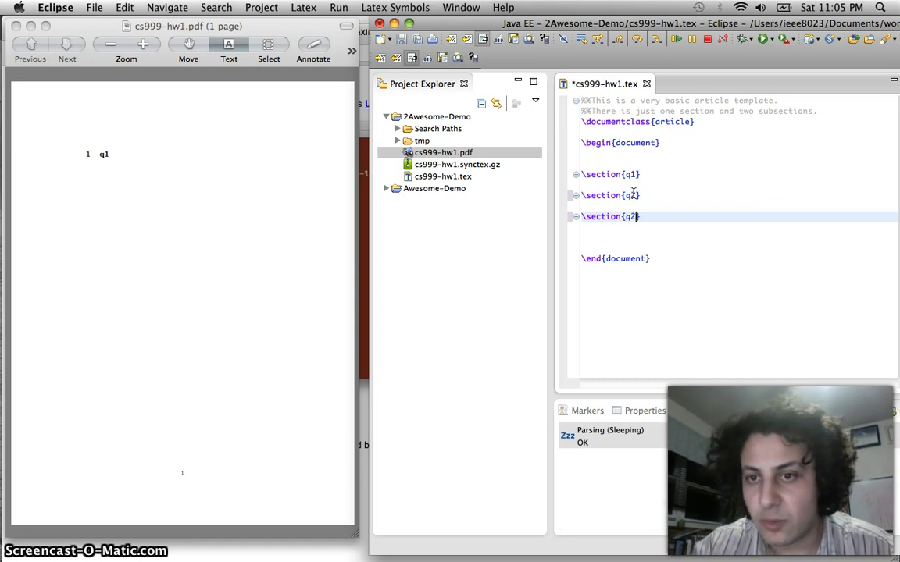
pyautogui.press('super+s')
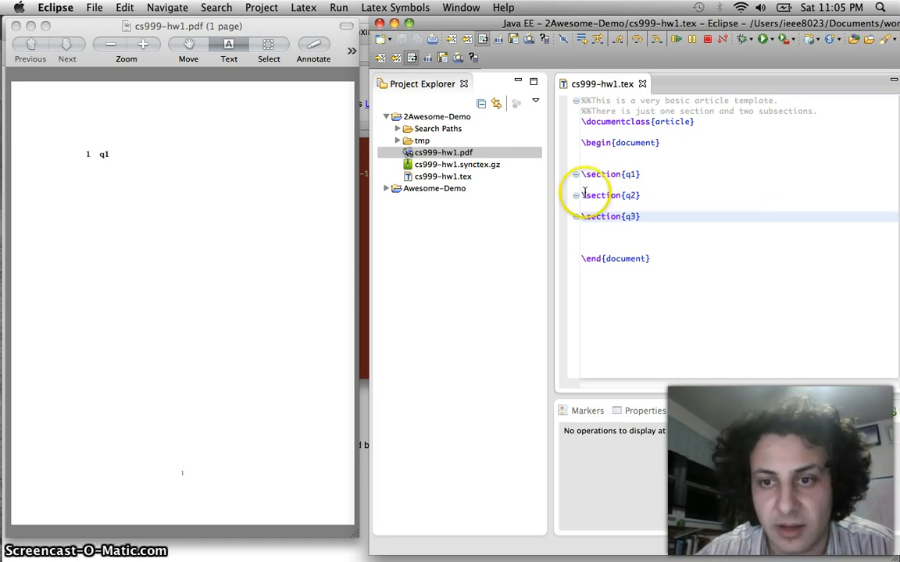
pyautogui.click(250, 201)
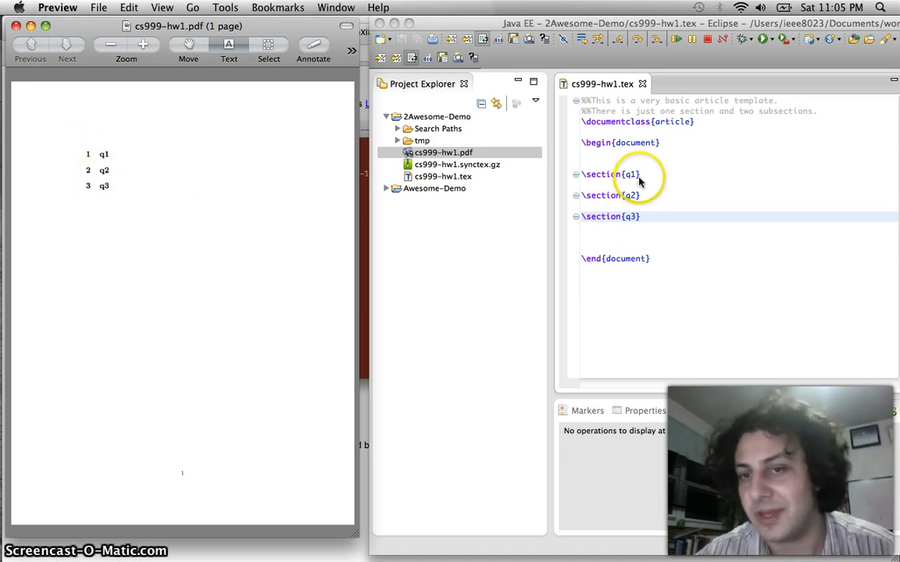
pyautogui.click(610, 177)
# Change the q1, q2 and q3 headings to \section*, save, and check the unnumbered PDF
pyautogui.click(622, 174)
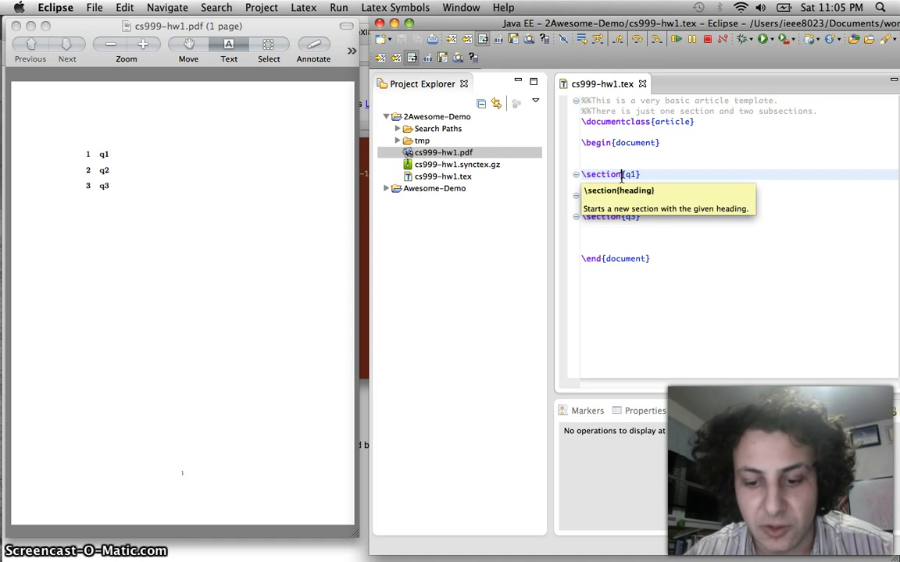
pyautogui.write('*')
pyautogui.press('Down')
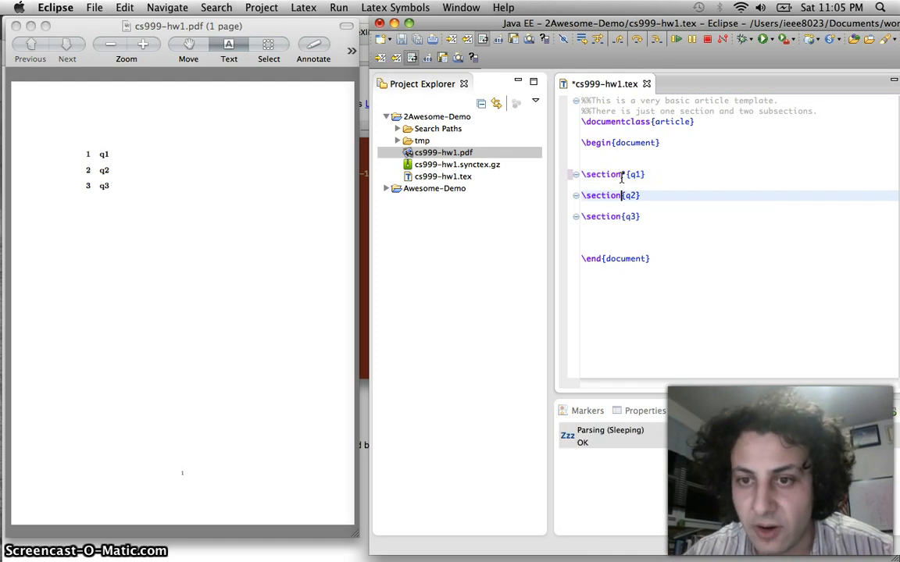
pyautogui.write('*')
pyautogui.press('Down')
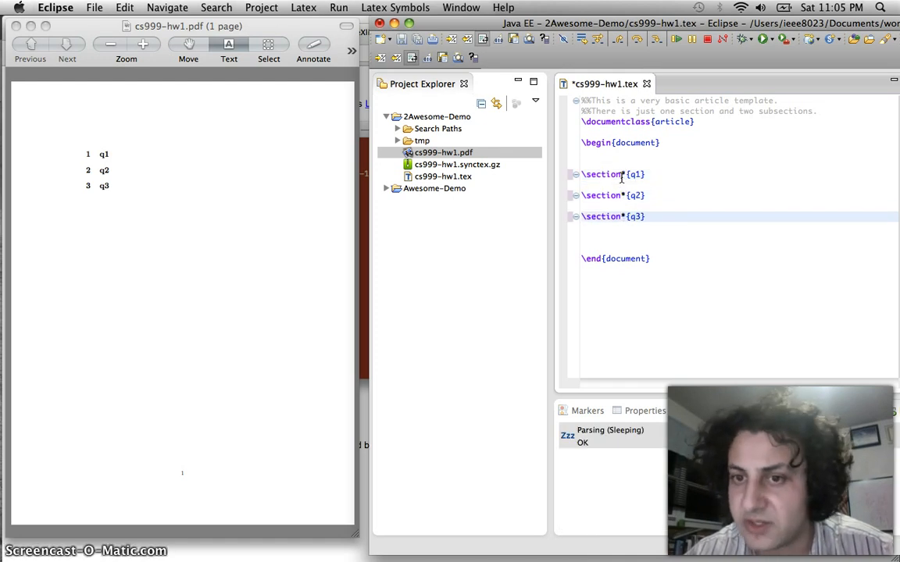
pyautogui.press('cmd+s')
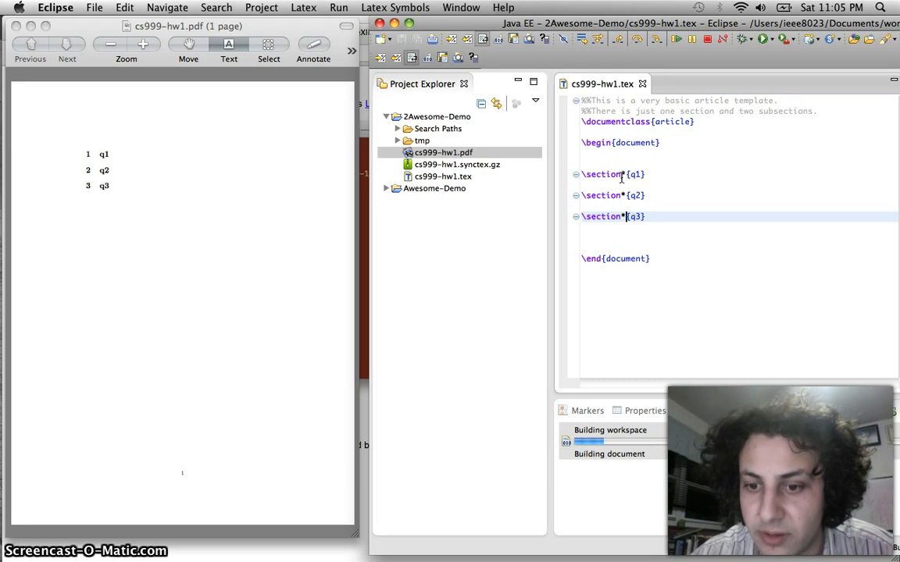
pyautogui.click(215, 302)
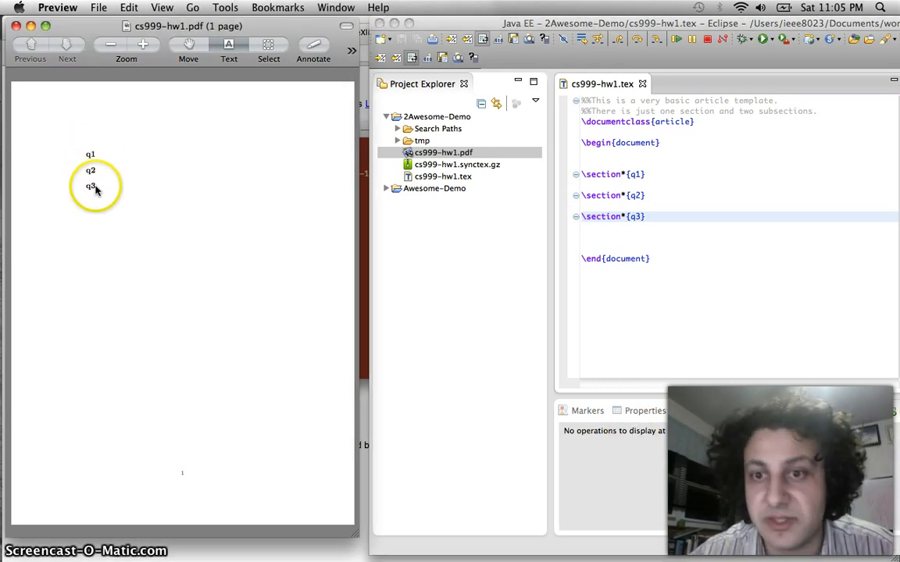
# Type 'This is an answer!!' under the q1 heading, rebuild, and zoom into the PDF
pyautogui.click(623, 185)
pyautogui.click(637, 178)
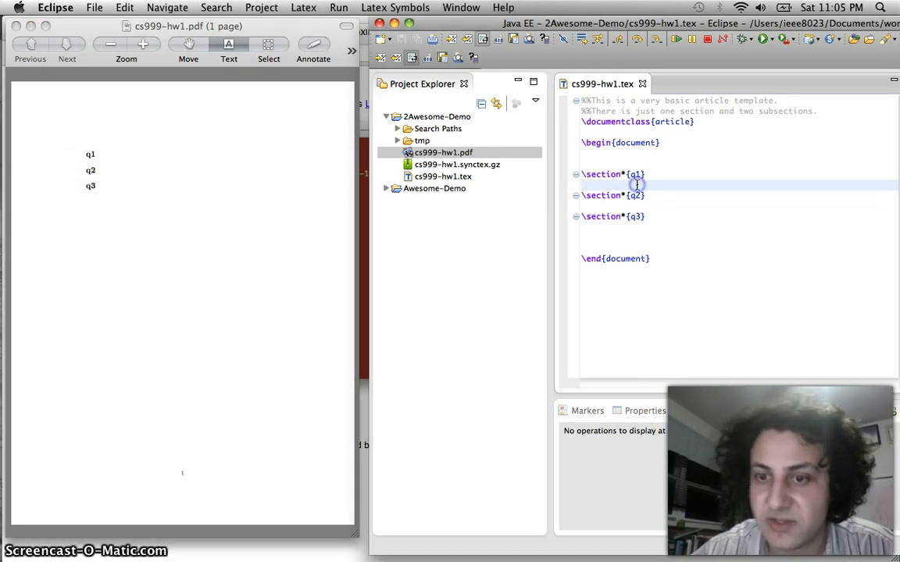
pyautogui.press('Return')
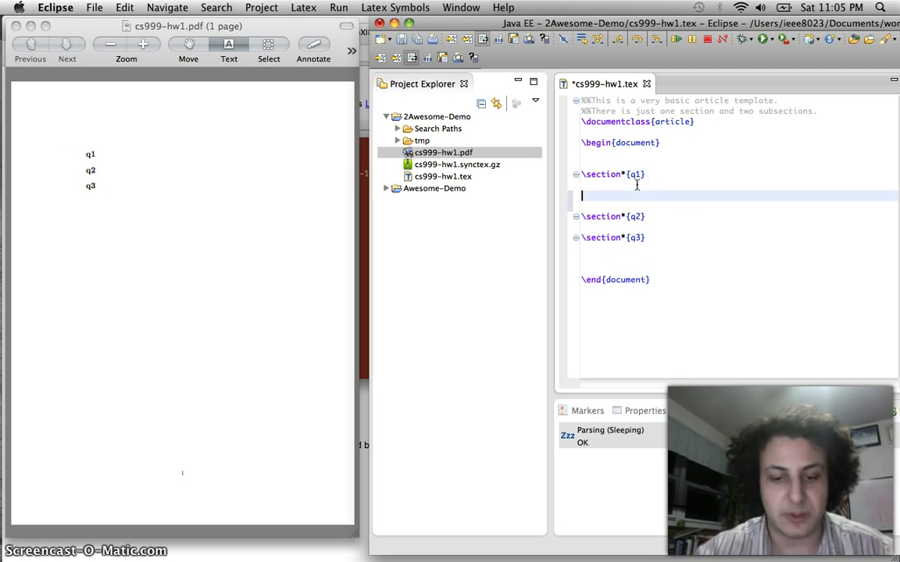
pyautogui.write('This is a')
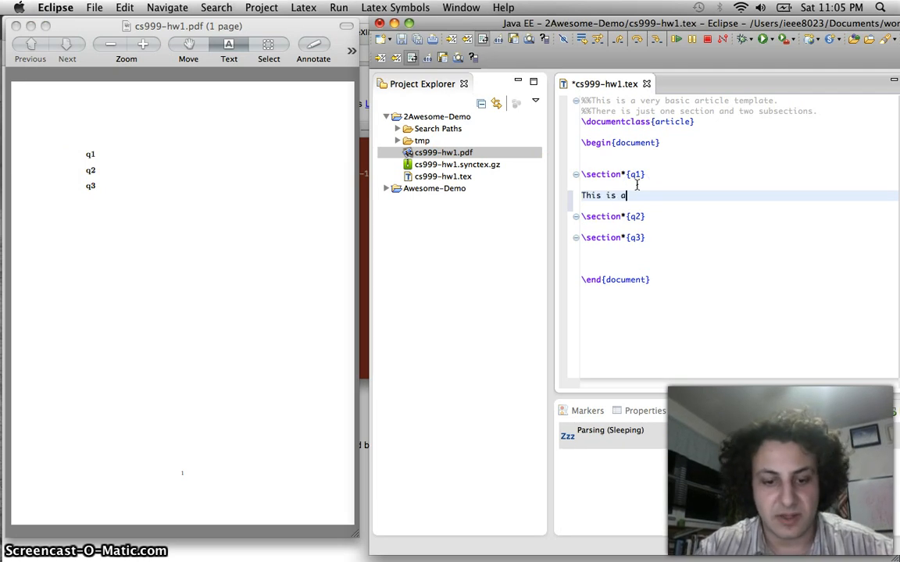
pyautogui.write('n qus')
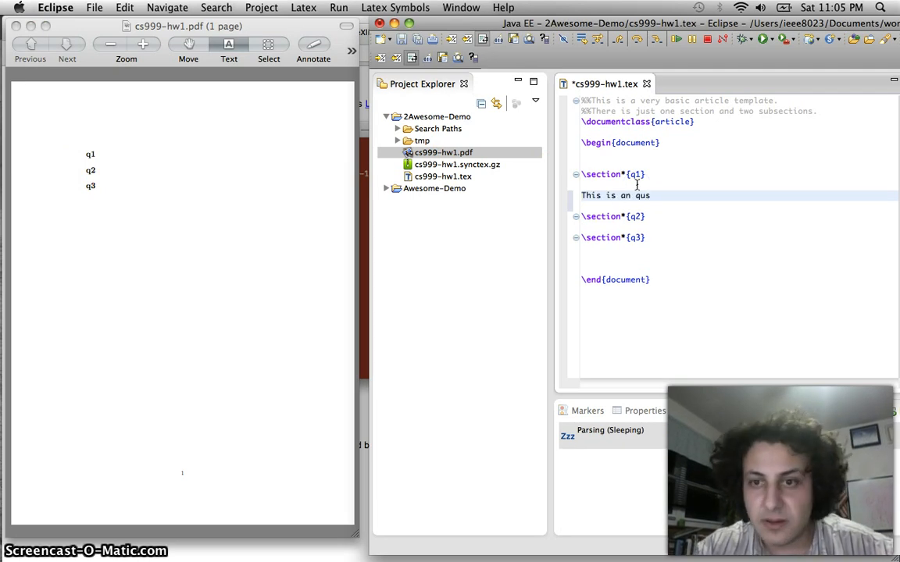
pyautogui.press('BackSpace')
pyautogui.press('BackSpace')
pyautogui.press('BackSpace')
pyautogui.write('q')
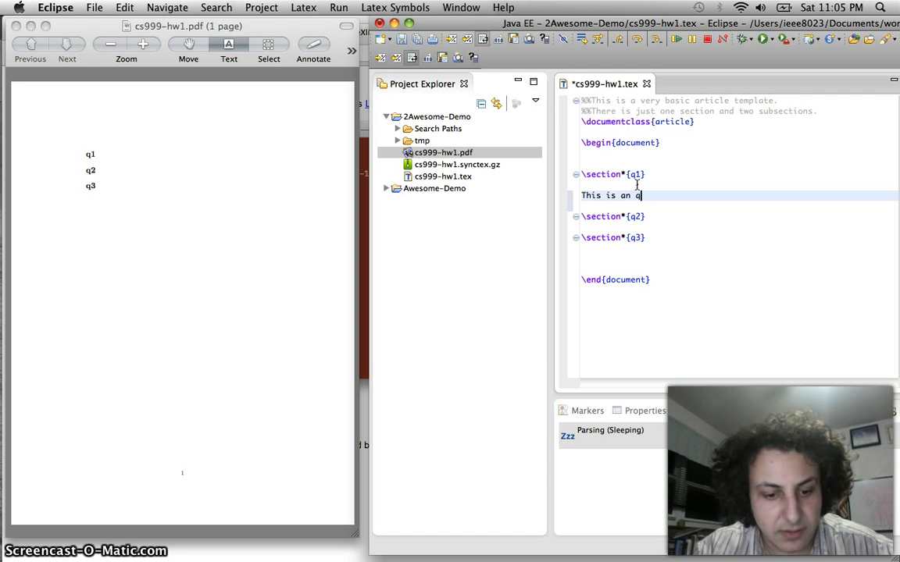
pyautogui.write('nswer!!')
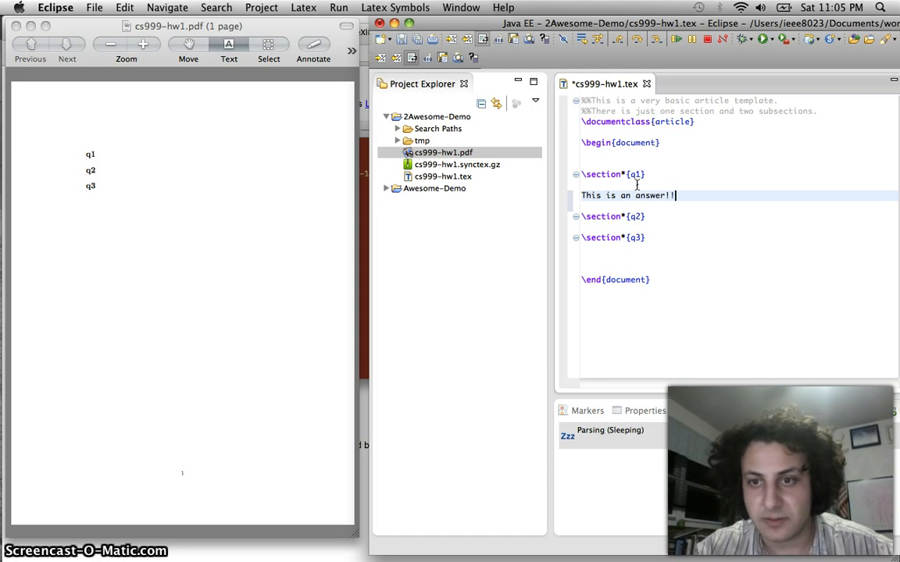
pyautogui.press('cmd+s')
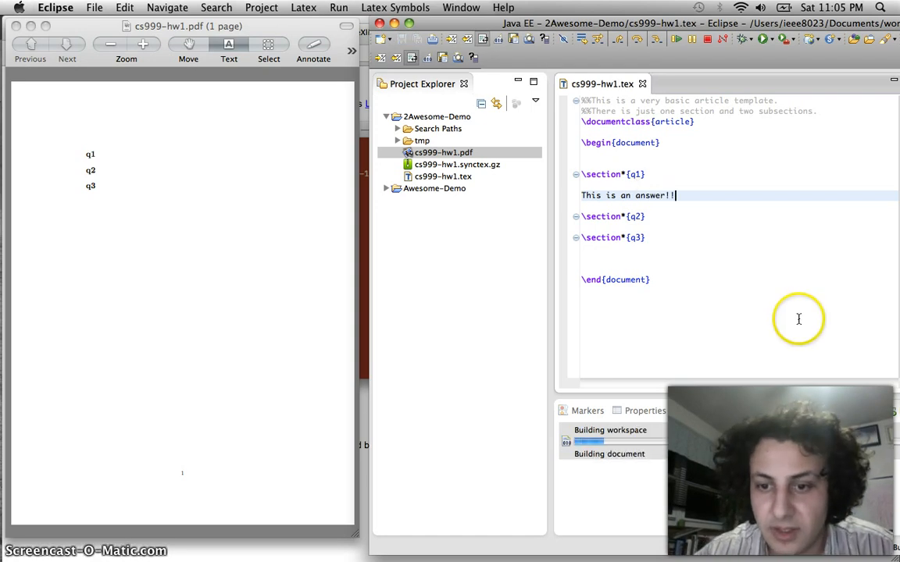
pyautogui.click(81, 203)
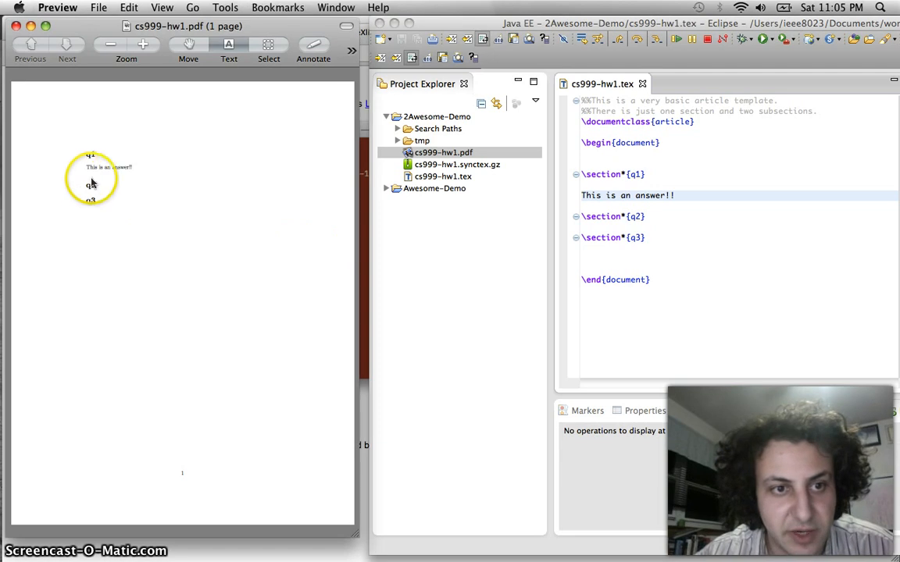
pyautogui.press('super+plus')
pyautogui.press('super+plus')
pyautogui.scroll(5, 118, 177)
pyautogui.hscroll(-4, 117, 176)
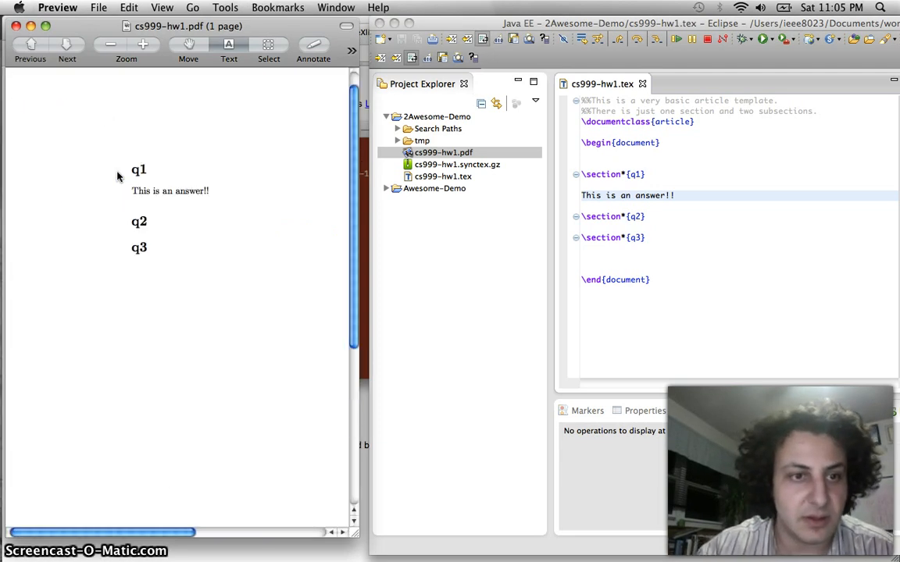
pyautogui.press('super+plus')
pyautogui.hscroll(3, 187, 206)
pyautogui.scroll(1, 186, 206)
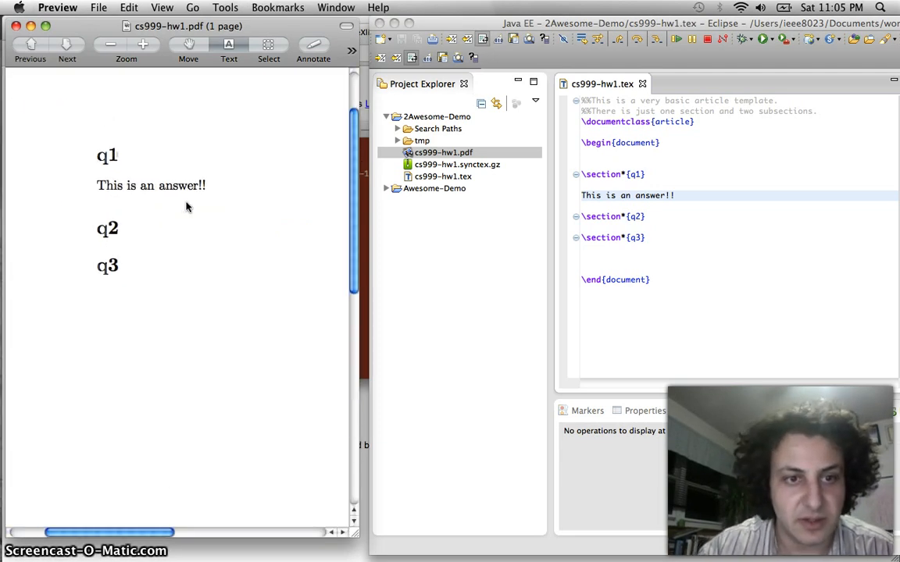
# Add a third exclamation mark so it reads 'This is an answer!!!' and check the PDF
pyautogui.click(718, 194)
pyautogui.write('!')
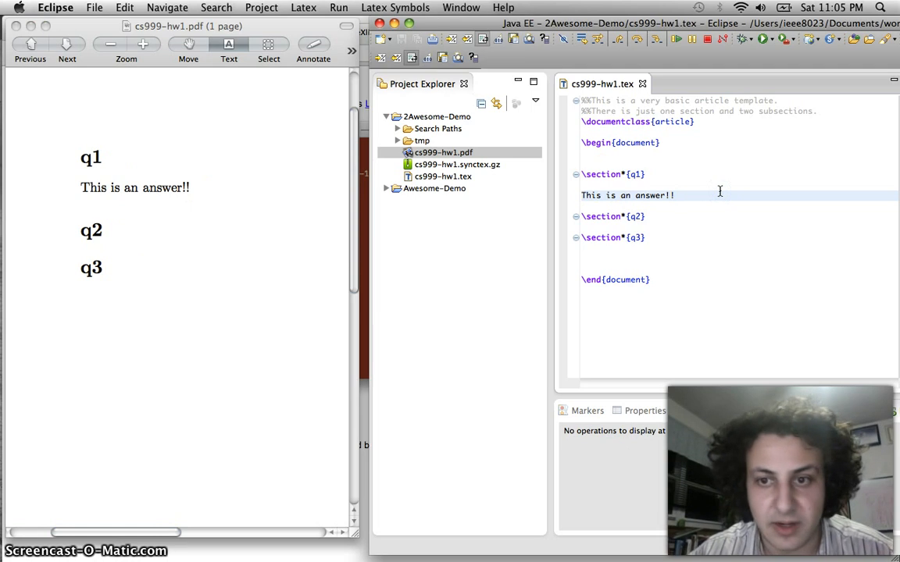
pyautogui.press('super+s')
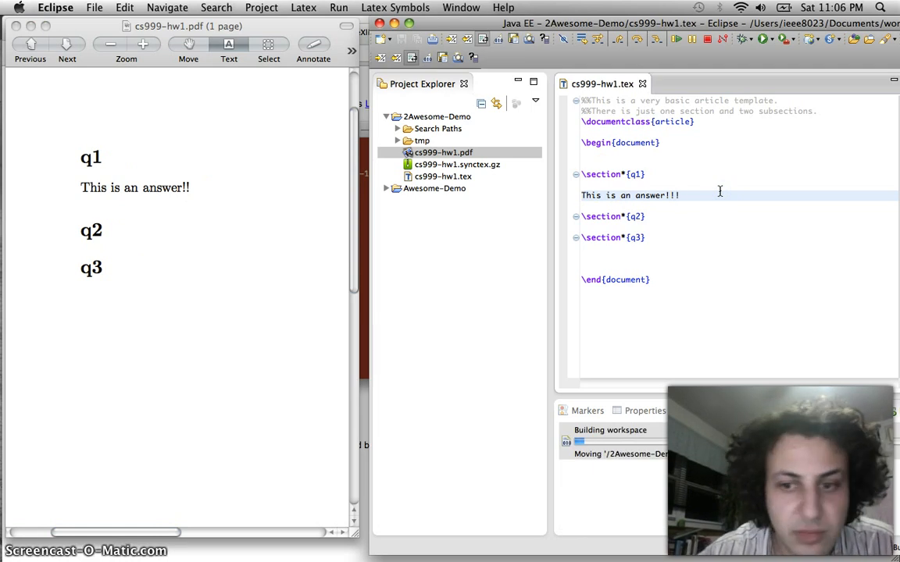
pyautogui.click(172, 200)
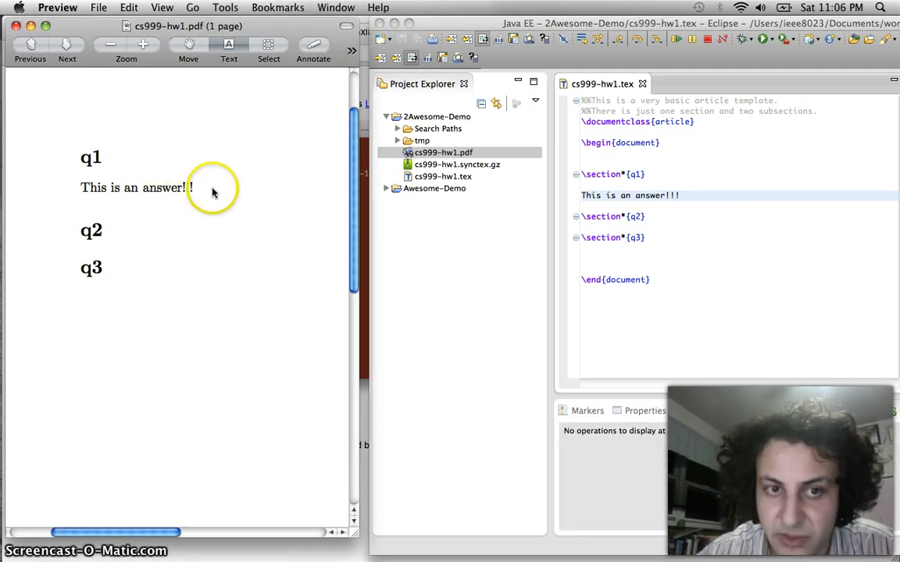
pyautogui.scroll(2, 172, 199)
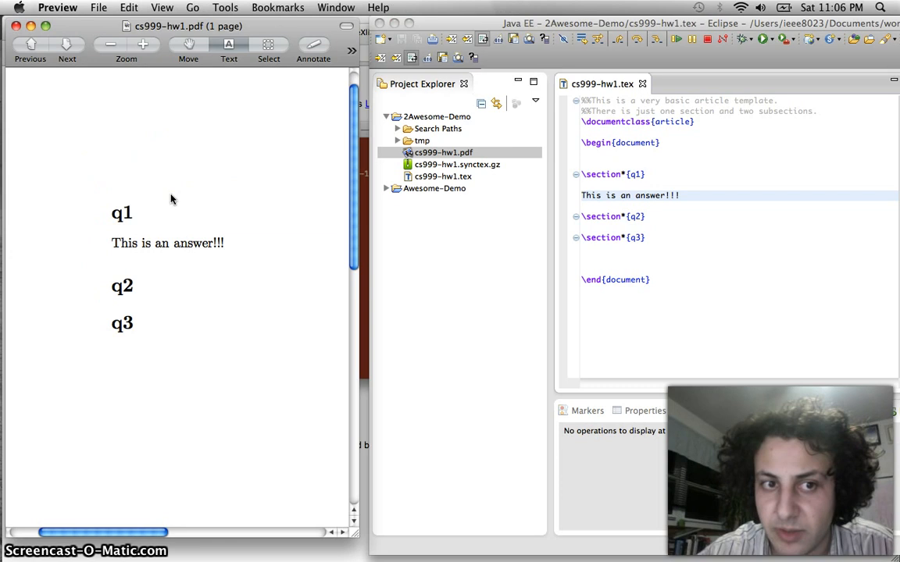
pyautogui.hscroll(-2, 172, 200)
pyautogui.hscroll(2, 172, 200)
pyautogui.scroll(-1, 172, 200)
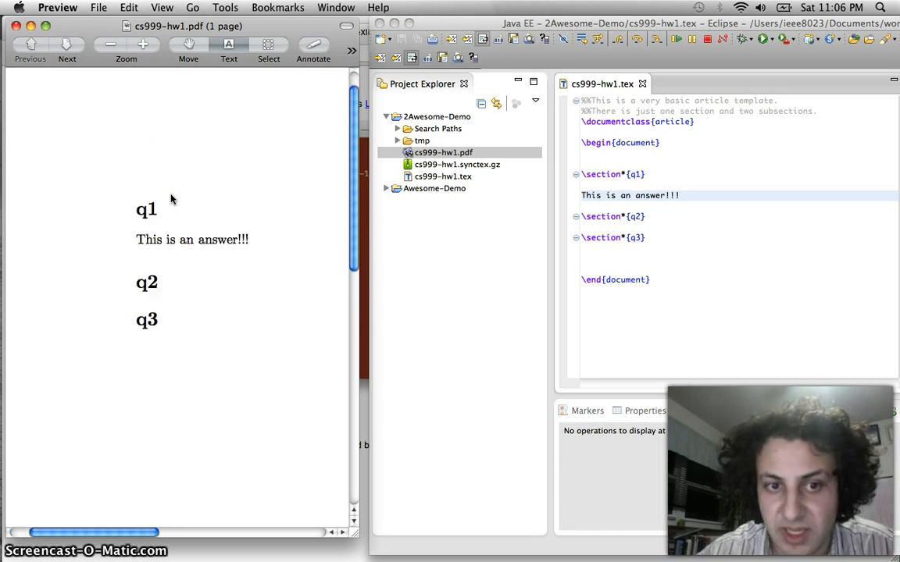
pyautogui.click(673, 195)
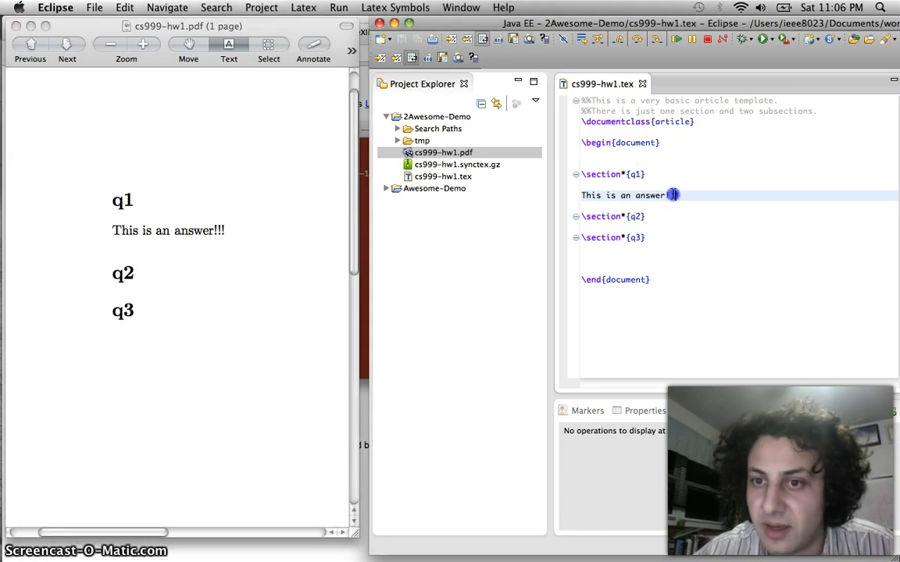
# Add the inline math $ 2^n $ on a new line under q2 and rebuild the PDF
pyautogui.click(647, 227)
pyautogui.press('Return')
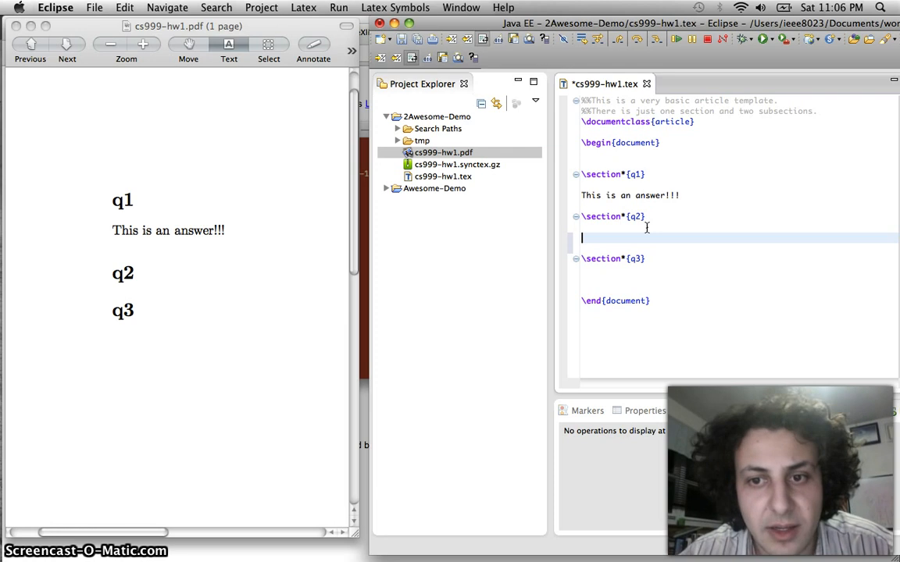
pyautogui.write('$$')
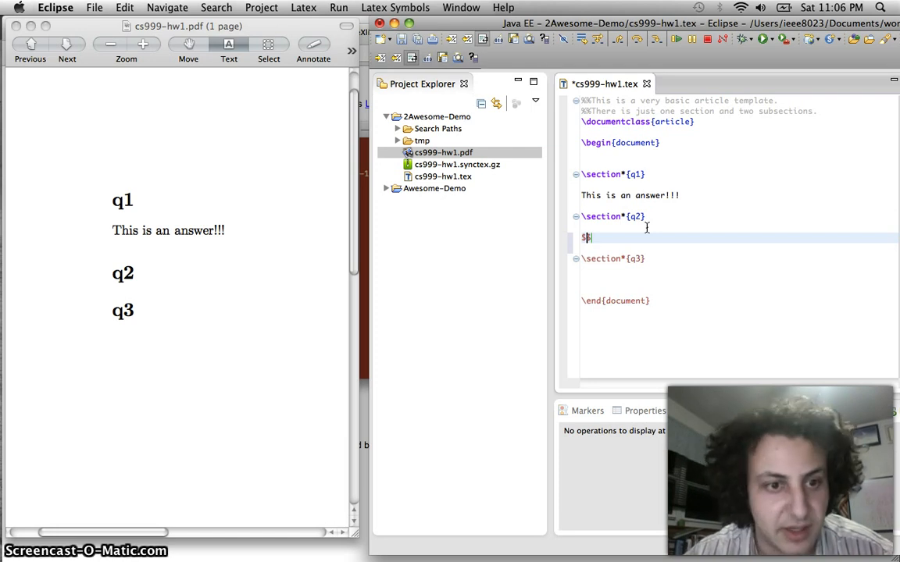
pyautogui.press('Left')
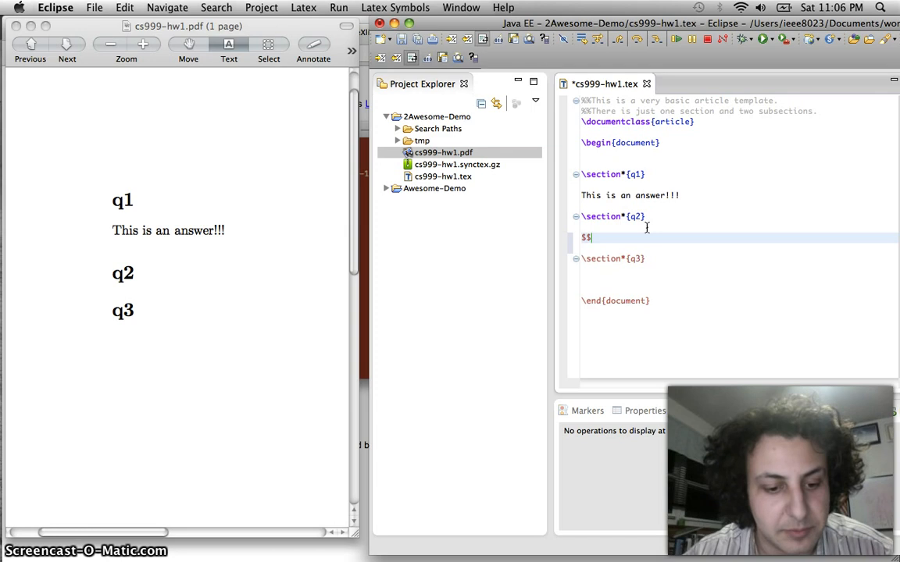
pyautogui.write('2^n')
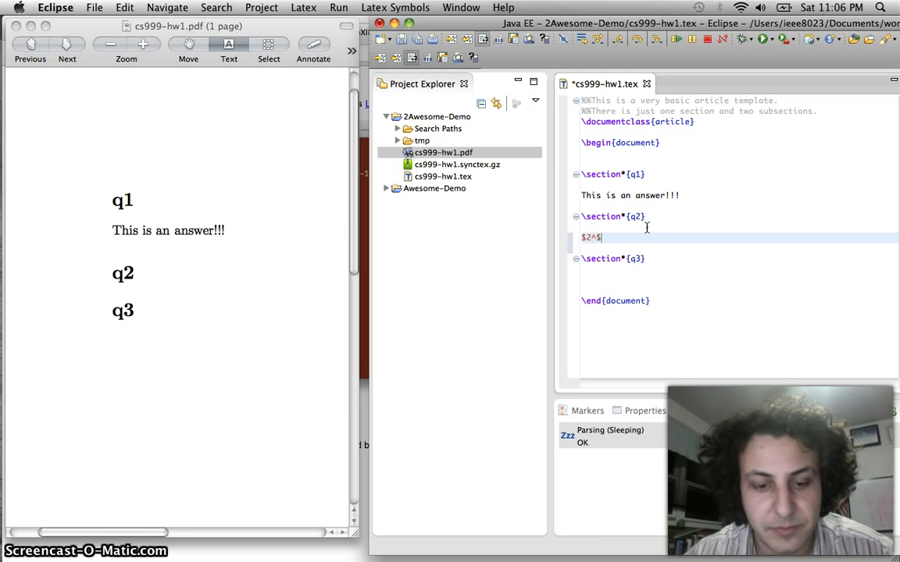
pyautogui.click(585, 237)
pyautogui.press('Right')
pyautogui.press('Right')
pyautogui.press('Right')
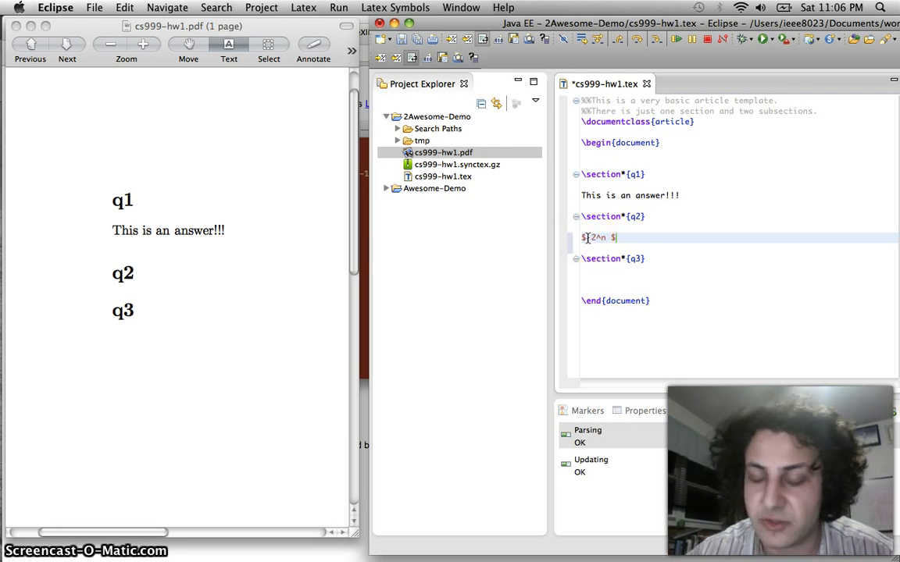
pyautogui.click(610, 237)
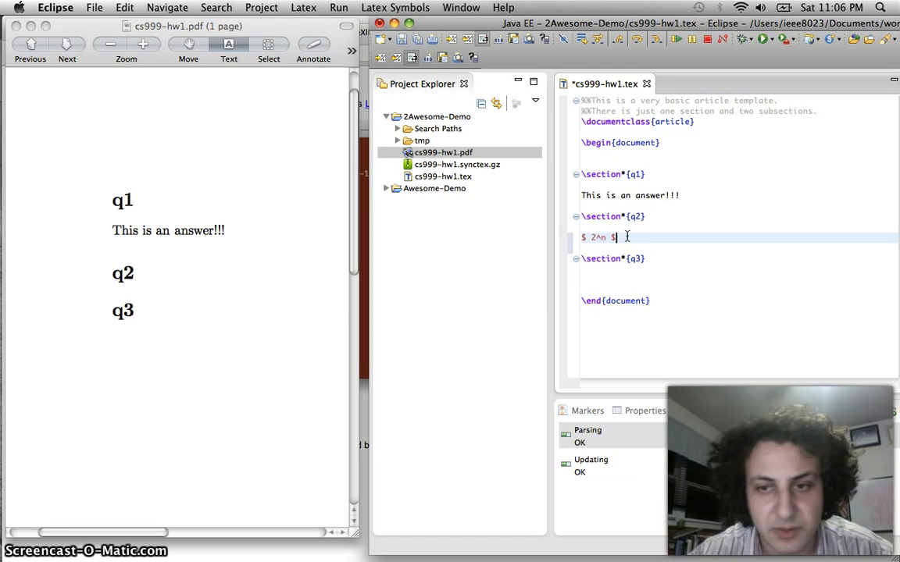
pyautogui.press('super+s')
pyautogui.click(656, 434)
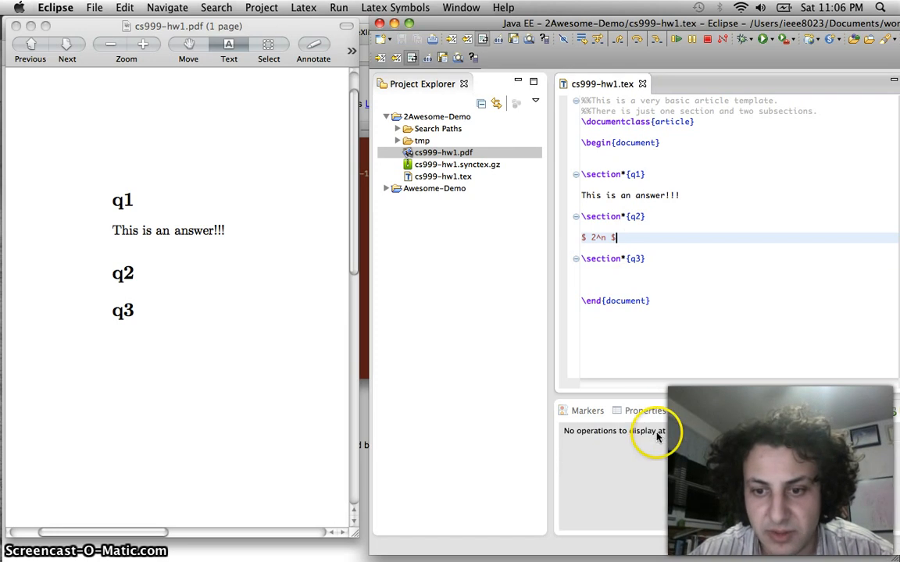
pyautogui.click(187, 285)
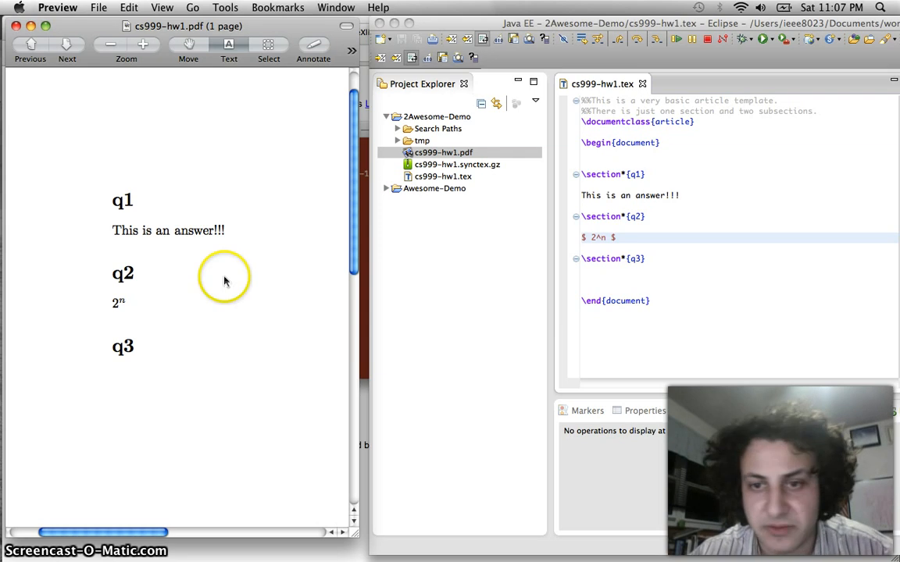
# Prefix the q2 formula with 'ans:' and confirm the PDF shows ans: 2^n
pyautogui.click(616, 237)
pyautogui.click(580, 237)
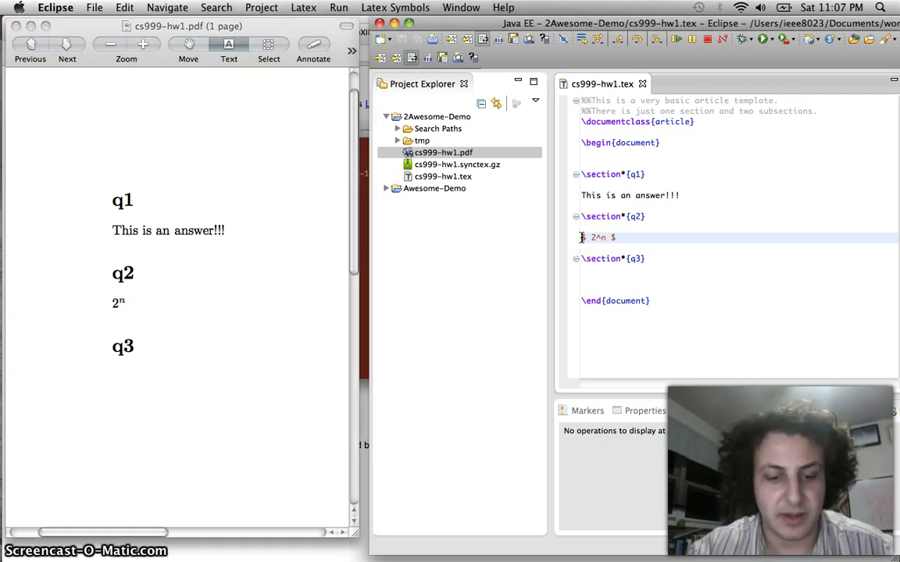
pyautogui.write('ans:')
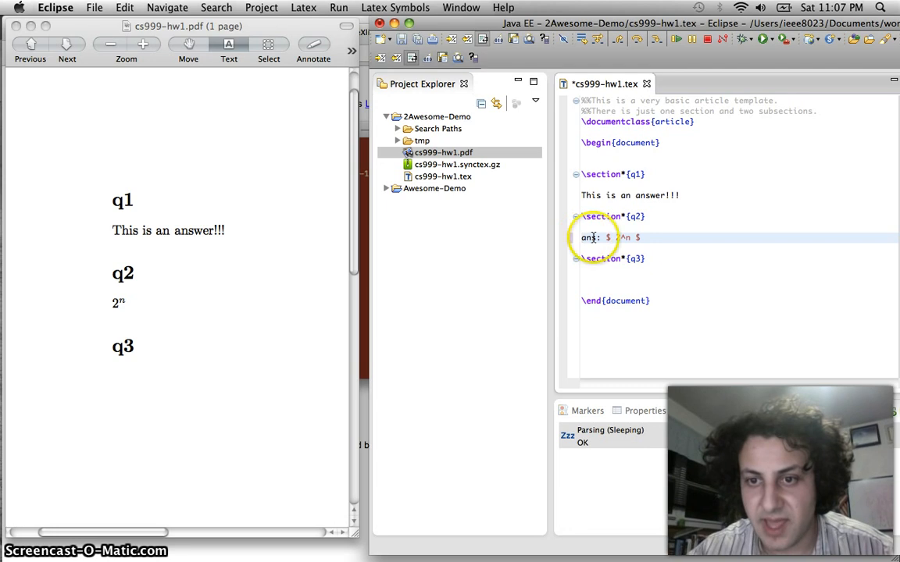
pyautogui.press('super+s')
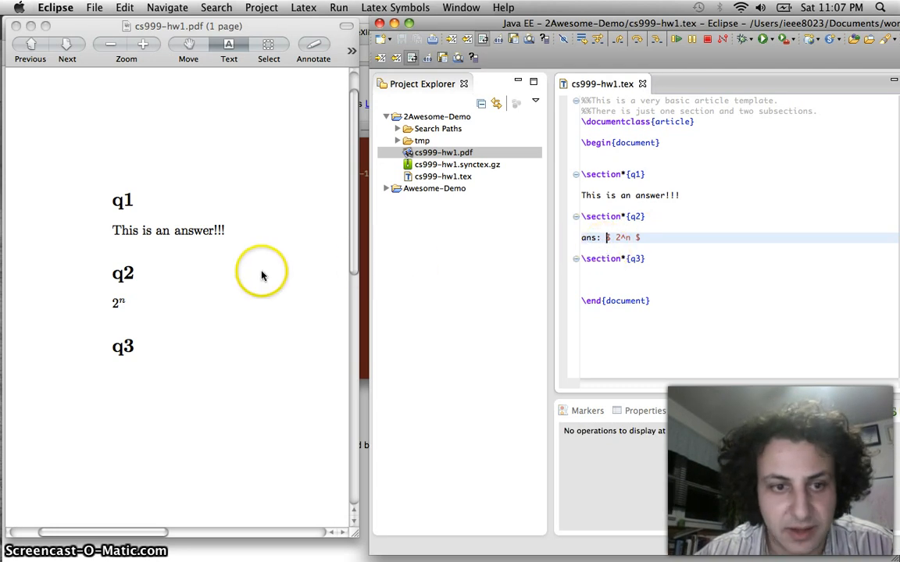
pyautogui.click(236, 247)
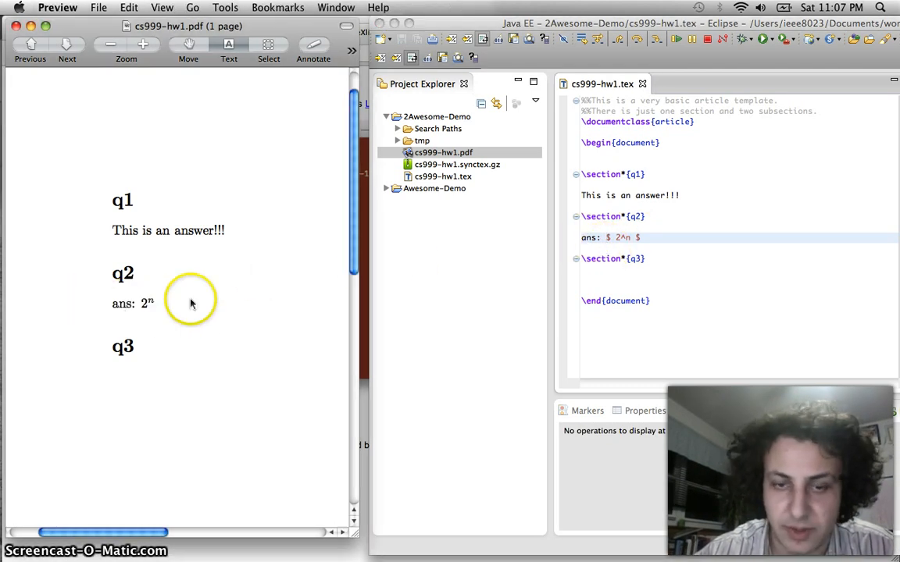
pyautogui.click(634, 275)
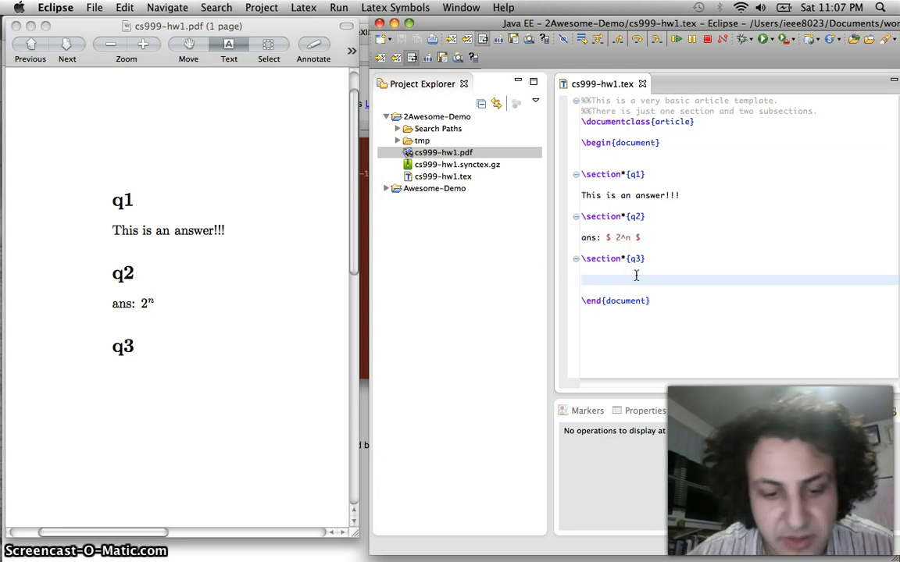
# Type $\frac{2^n}{2}$ on the blank line under q3 and save to rebuild
pyautogui.write('$')
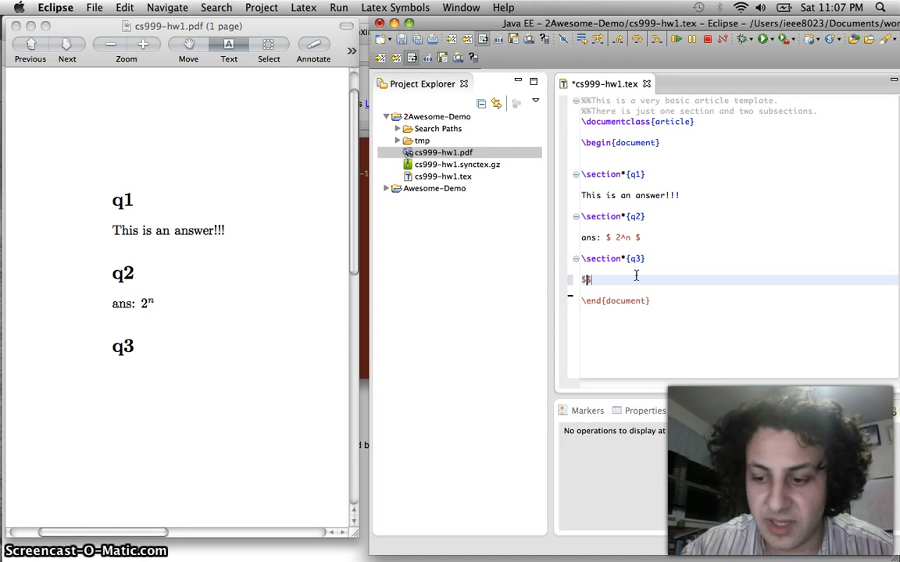
pyautogui.write('\\frac')
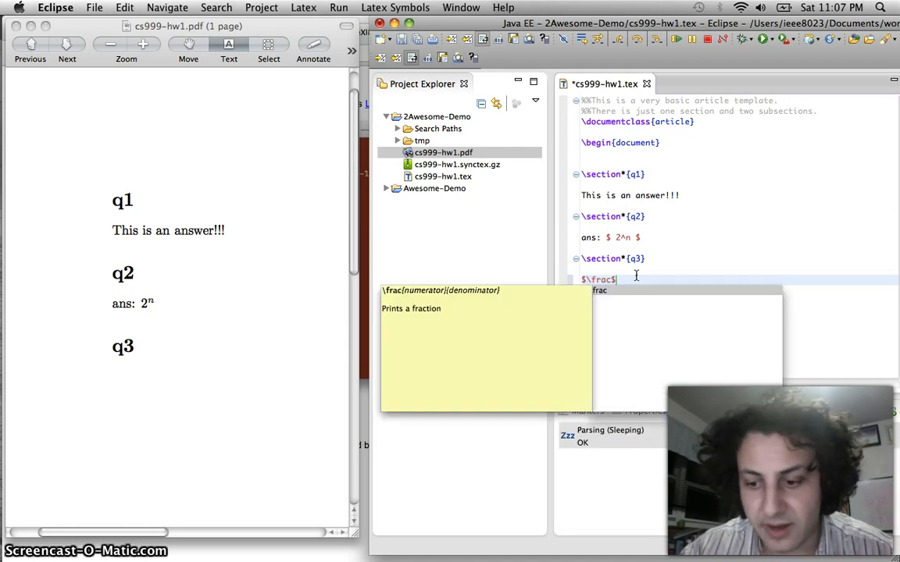
pyautogui.write('{')
pyautogui.press('BackSpace')
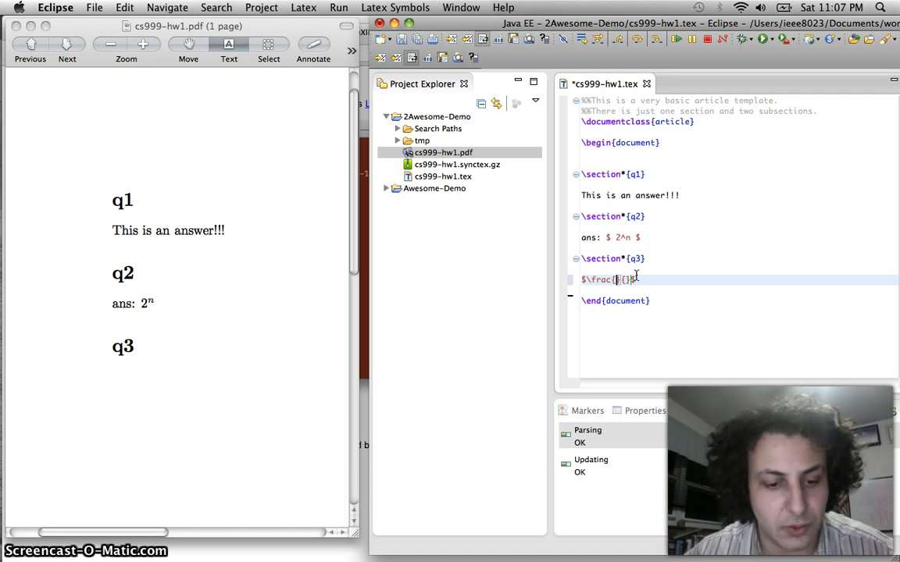
pyautogui.write('2^')
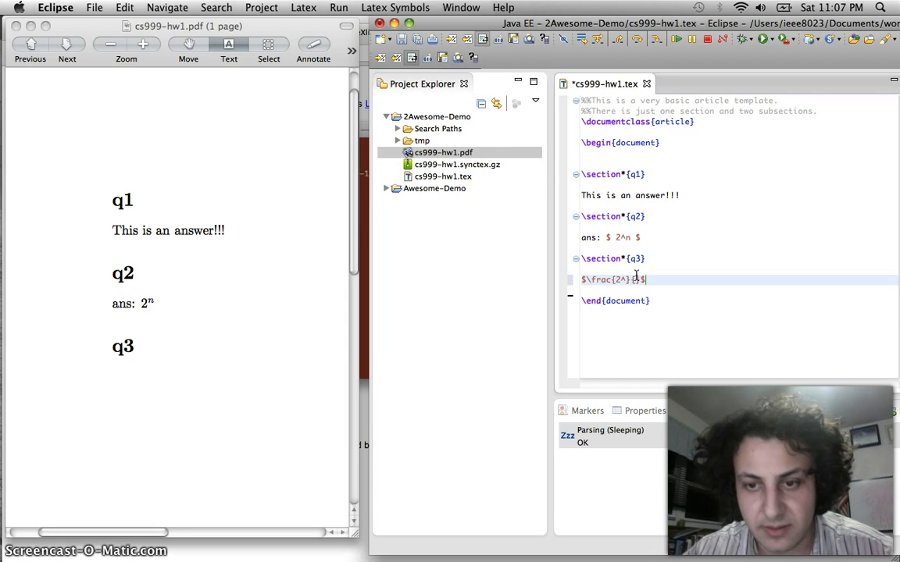
pyautogui.write('n')
pyautogui.press('Right')
pyautogui.press('Right')
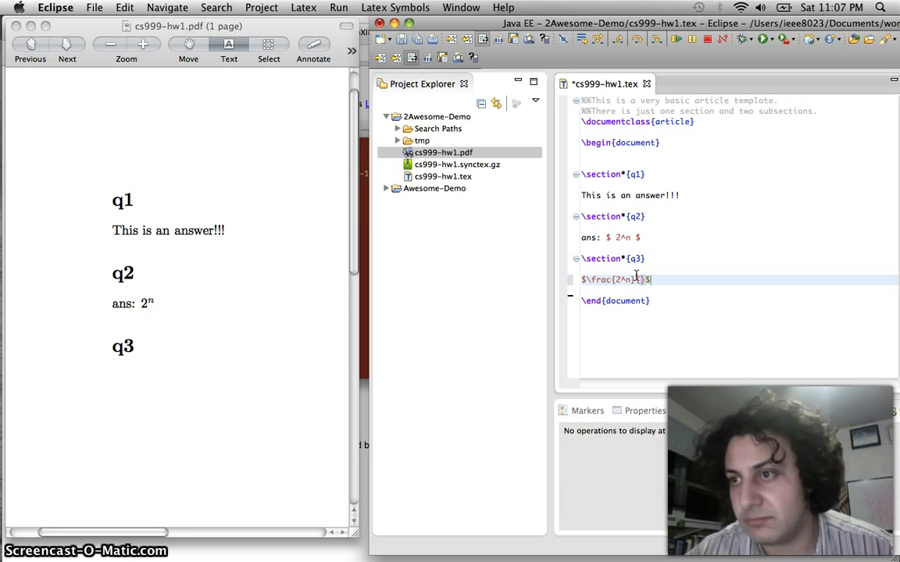
pyautogui.write('2')
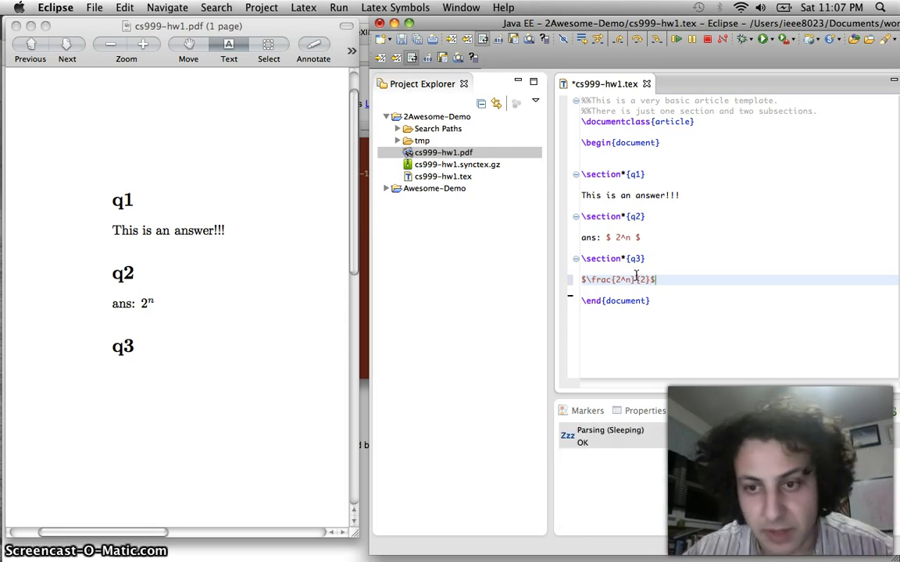
pyautogui.press('super+s')
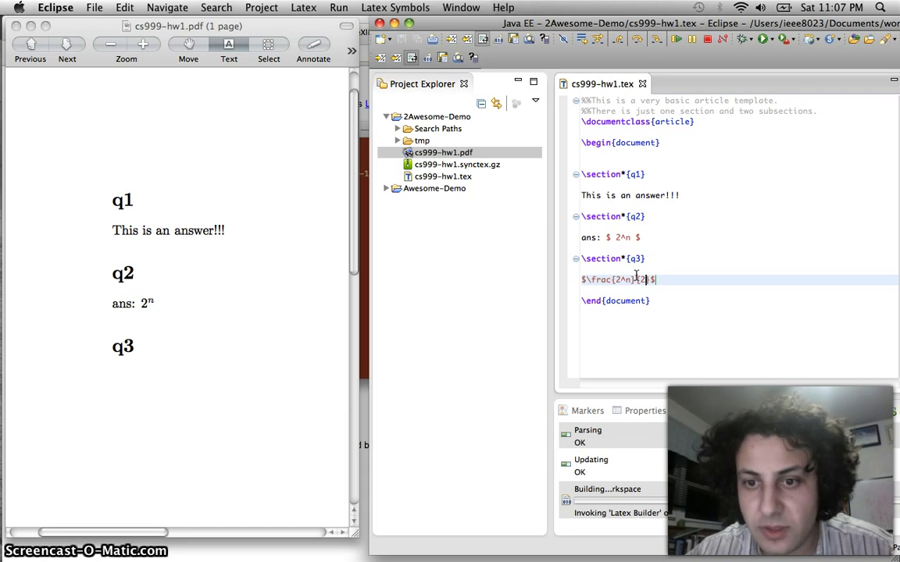
# Inspect the 2^n/2 fraction beneath q3 in the rebuilt PDF at full-page zoom
pyautogui.click(219, 302)
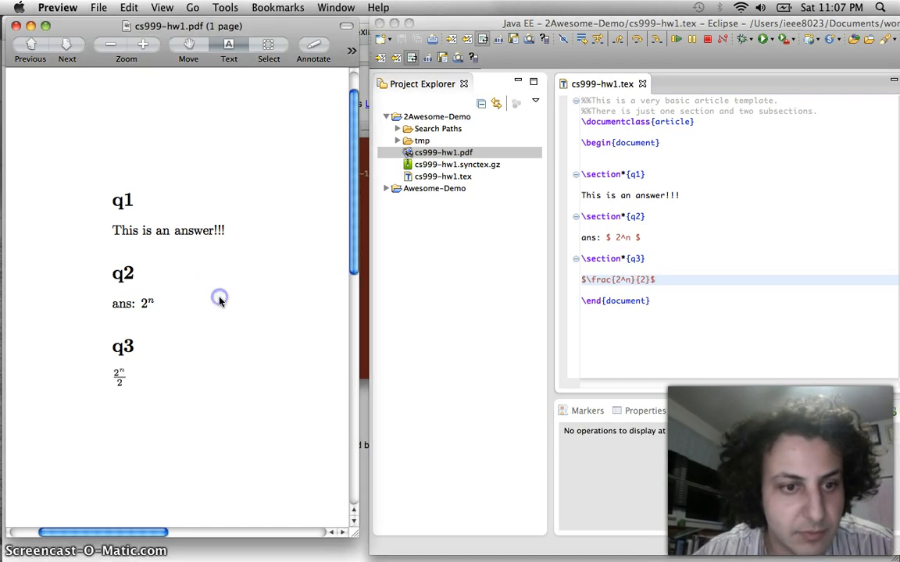
pyautogui.scroll(-2, 134, 361)
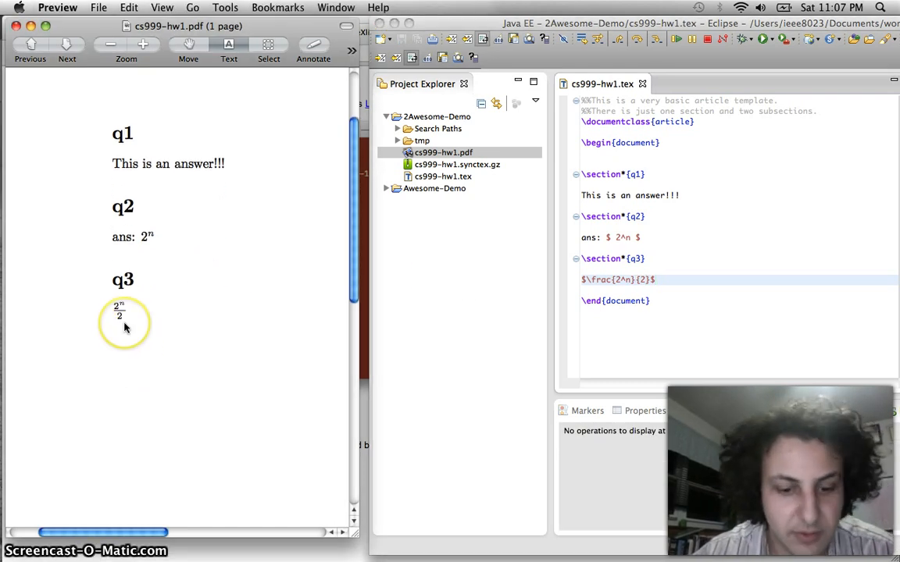
pyautogui.press('super+plus')
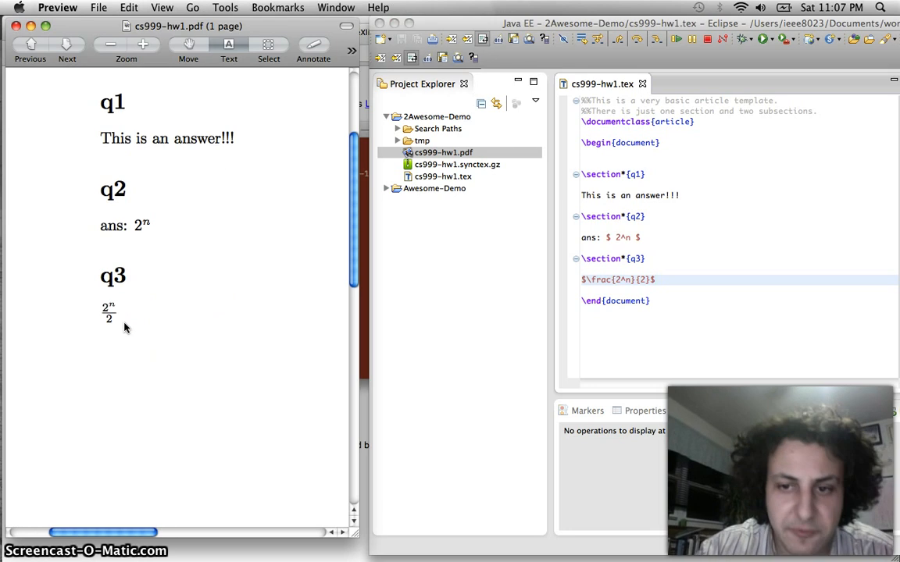
pyautogui.press('super+minus')
pyautogui.press('super+minus')
pyautogui.press('super+minus')
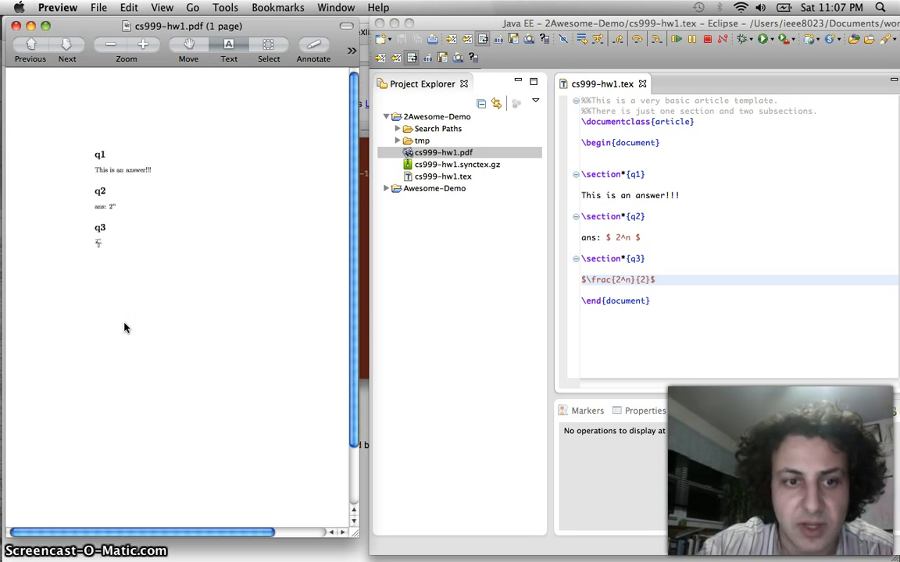
pyautogui.press('super+minus')
pyautogui.click(192, 229)
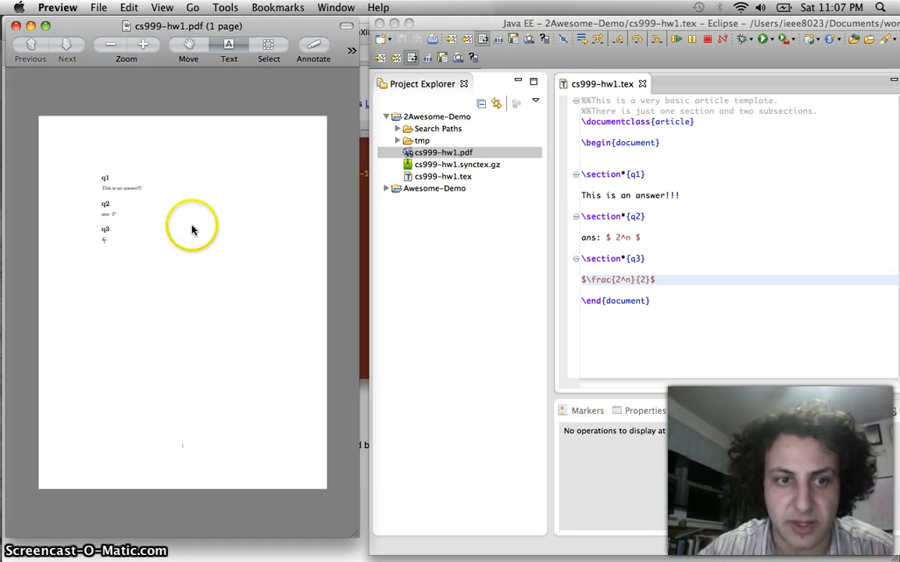
pyautogui.click(625, 235)
pyautogui.click(670, 279)
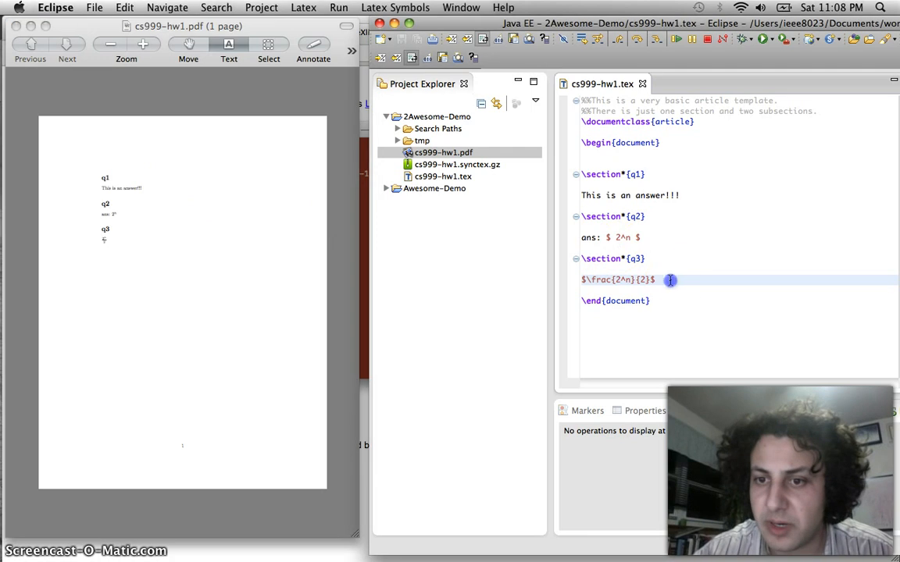
# Wrap the q3 fraction in $$ display math, rebuild, and view it centred in the PDF
pyautogui.press('super+Left')
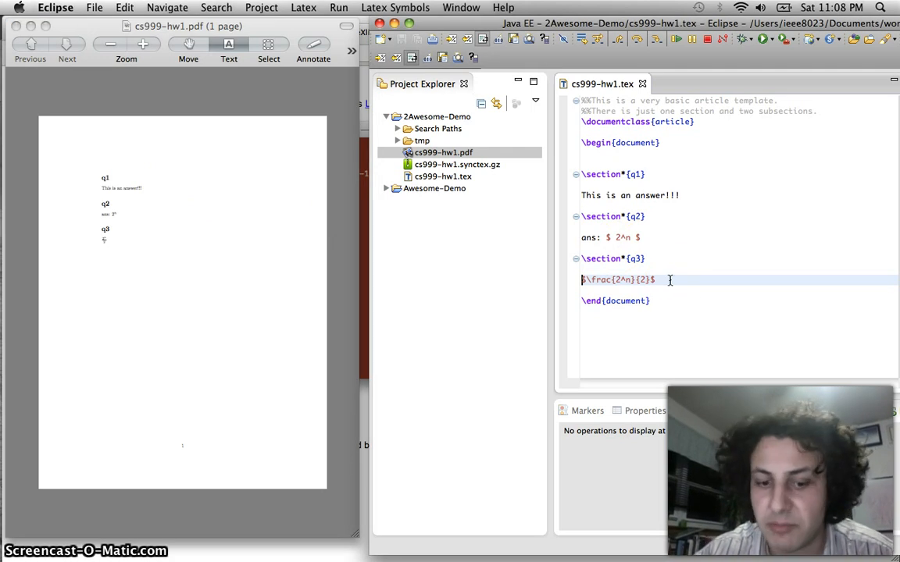
pyautogui.write('$')
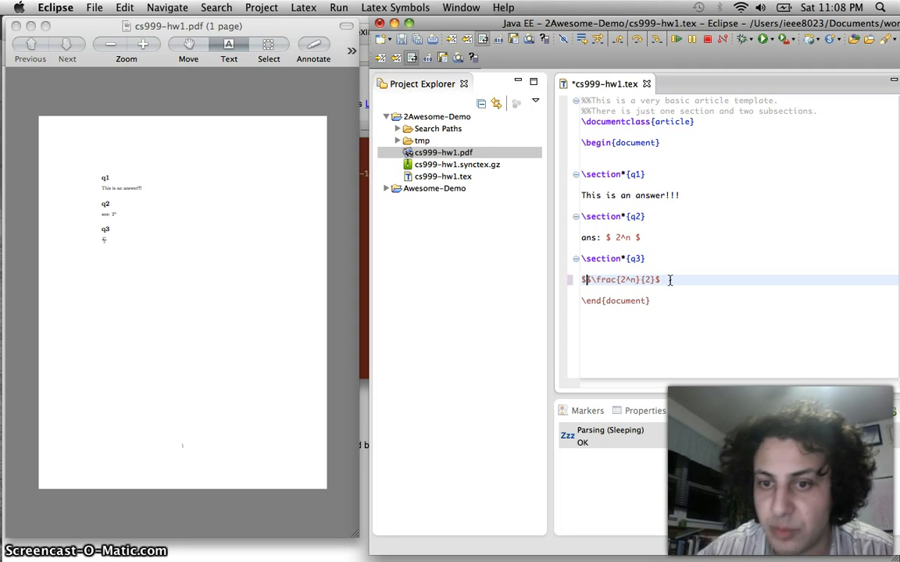
pyautogui.press('super+Right')
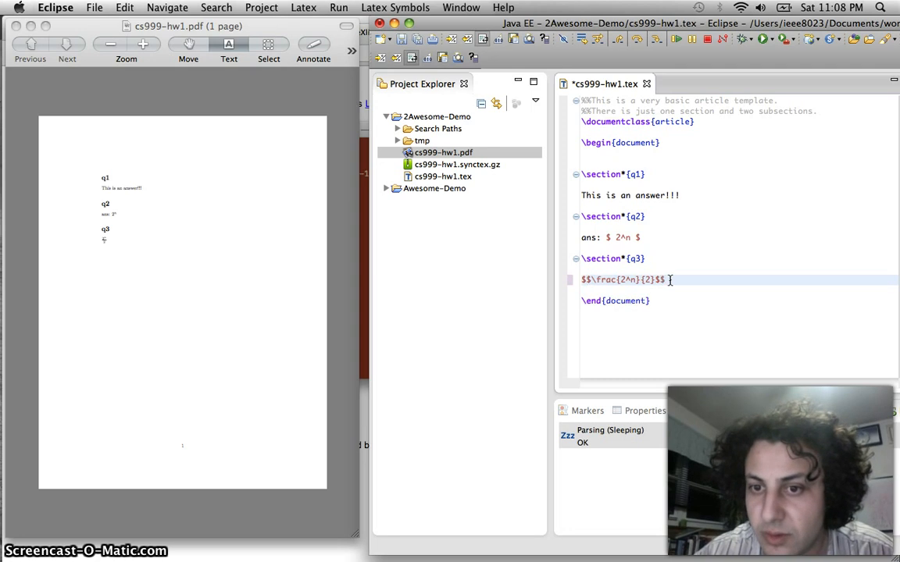
pyautogui.press('super+s')
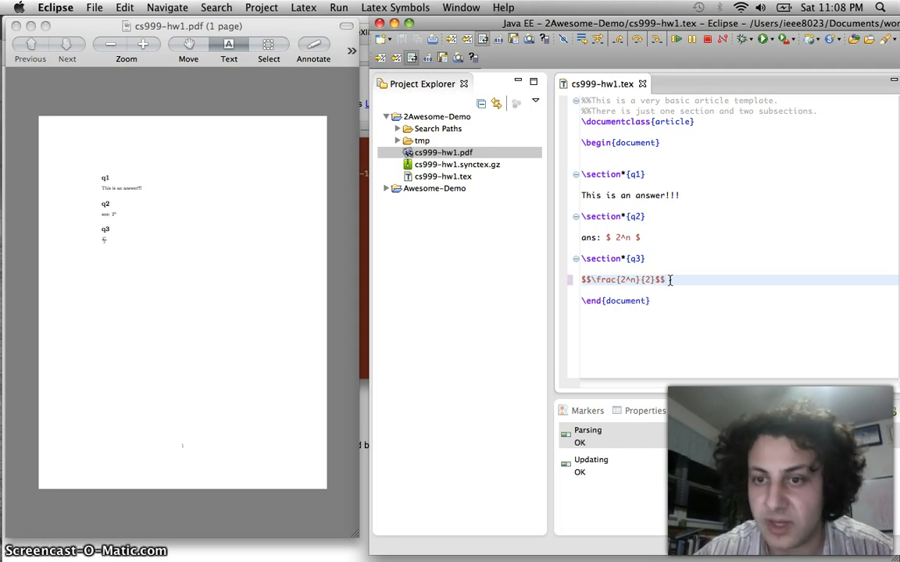
pyautogui.click(686, 282)
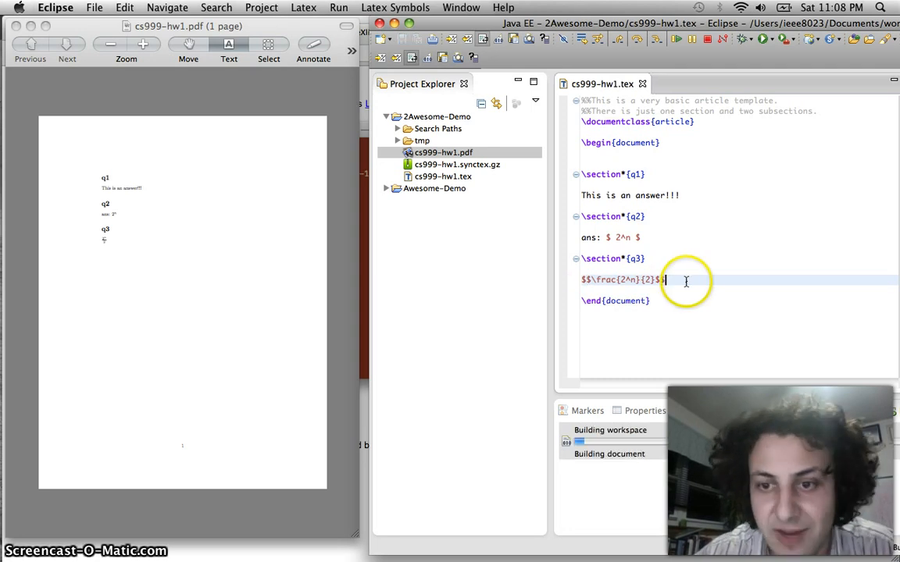
pyautogui.click(205, 254)
pyautogui.click(190, 254)
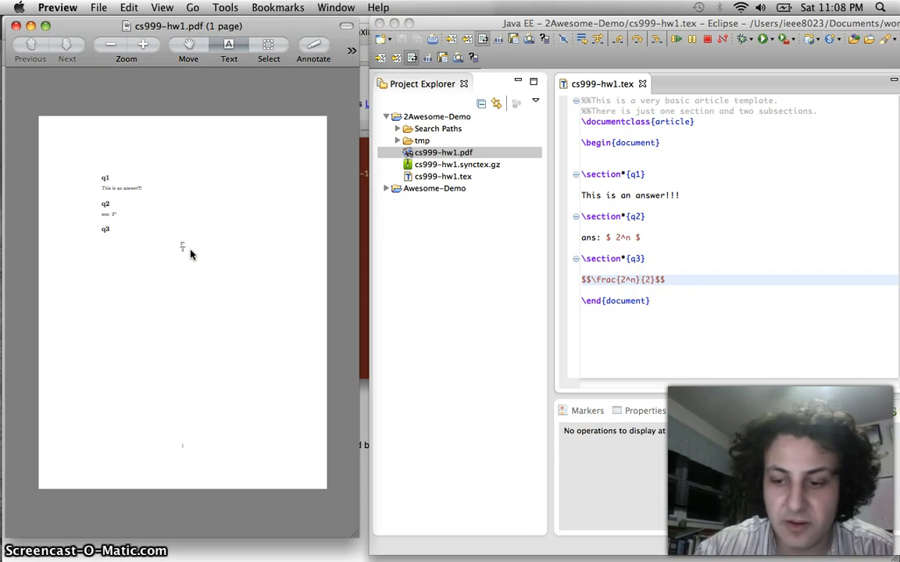
pyautogui.press('super+plus')
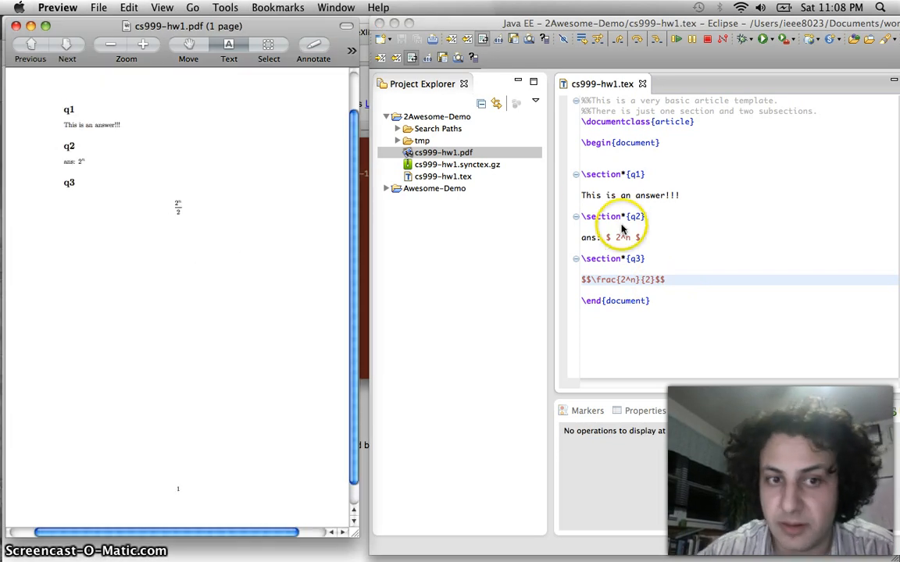
# Enclose the q3 fraction in parentheses, rebuild, and check the centred result in the PDF
pyautogui.click(594, 278)
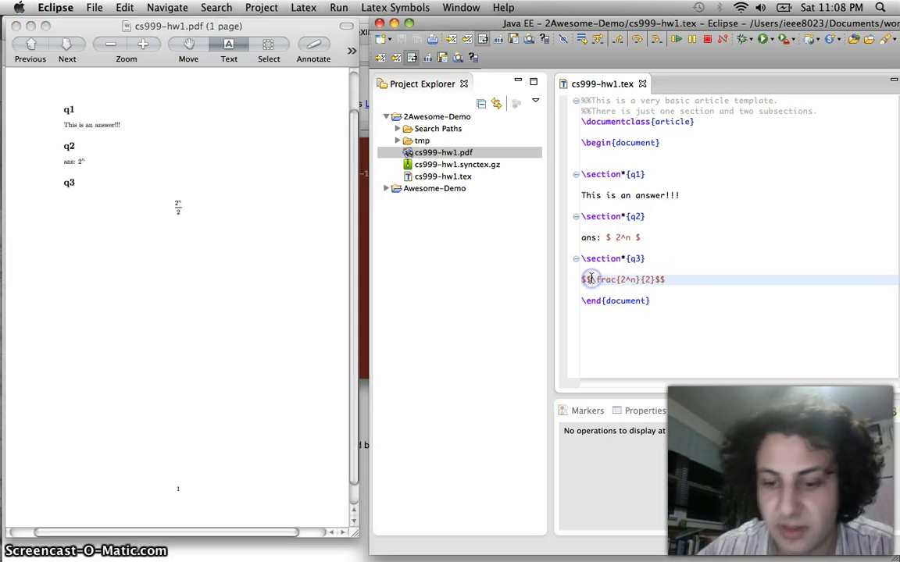
pyautogui.write('(')
pyautogui.click(664, 279)
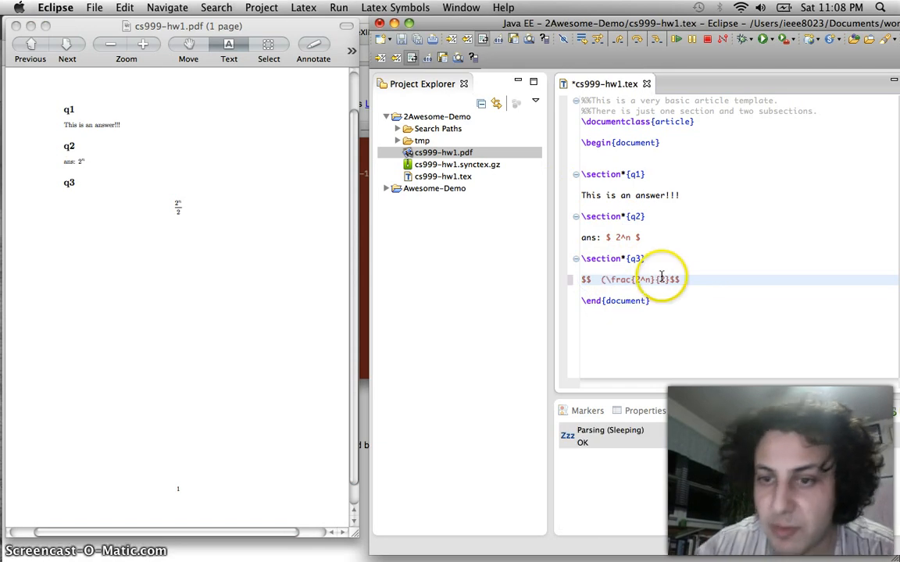
pyautogui.write(')')
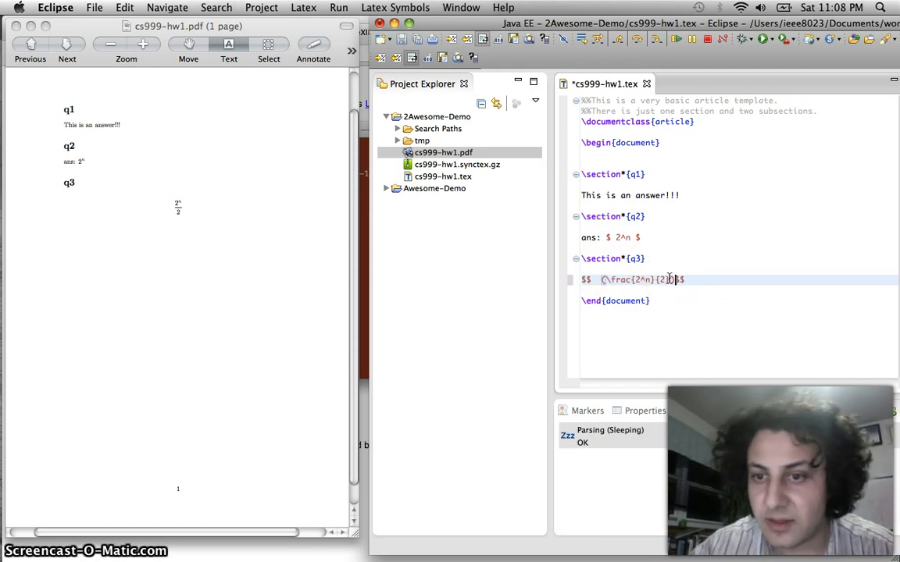
pyautogui.press('super+s')
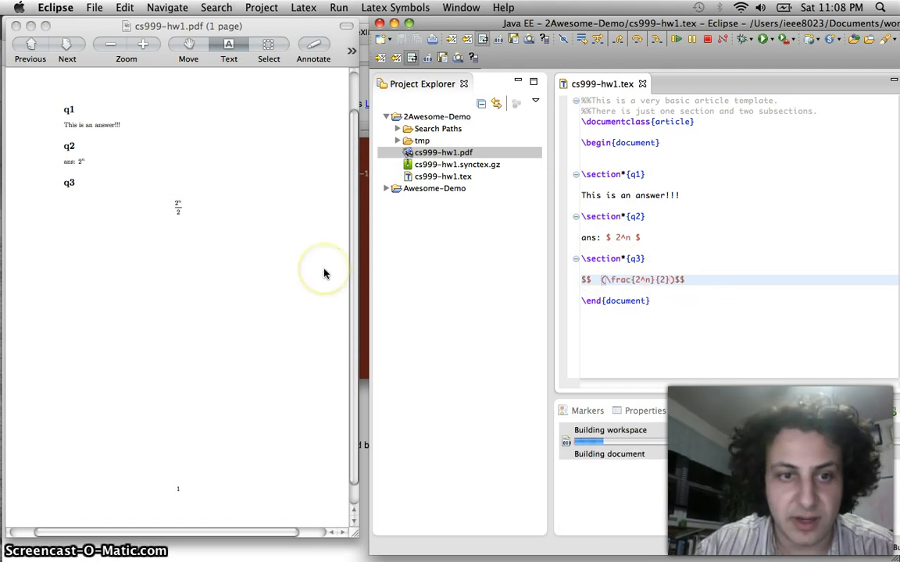
pyautogui.click(247, 268)
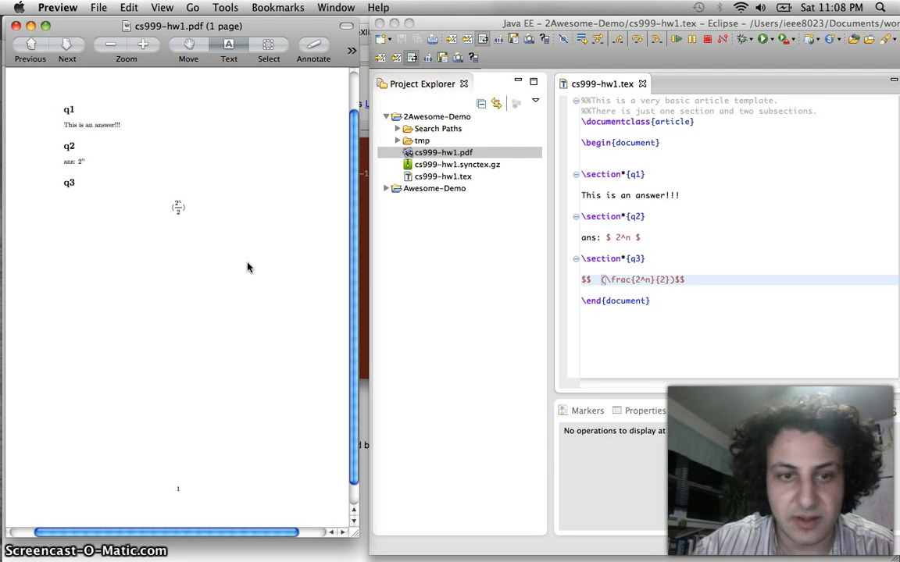
pyautogui.scroll(5, 248, 268)
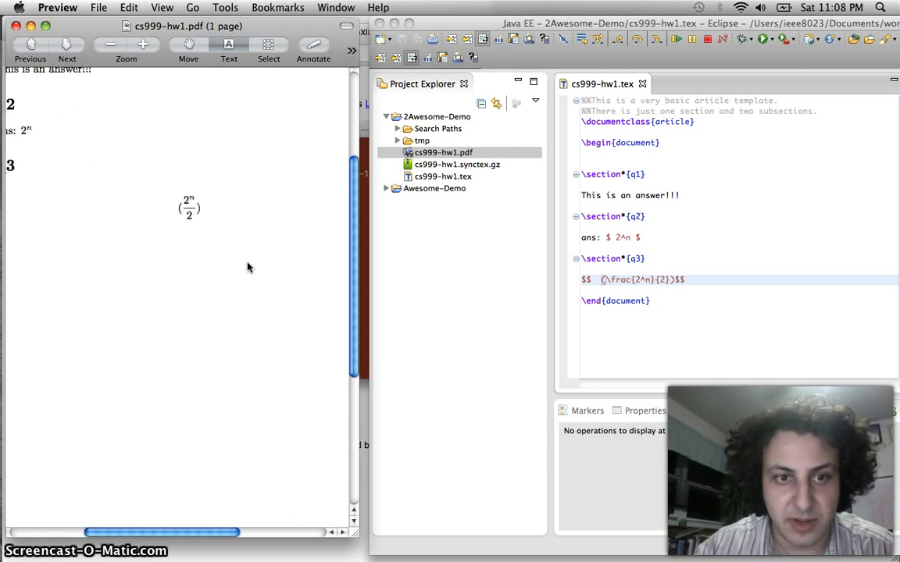
pyautogui.click(599, 280)
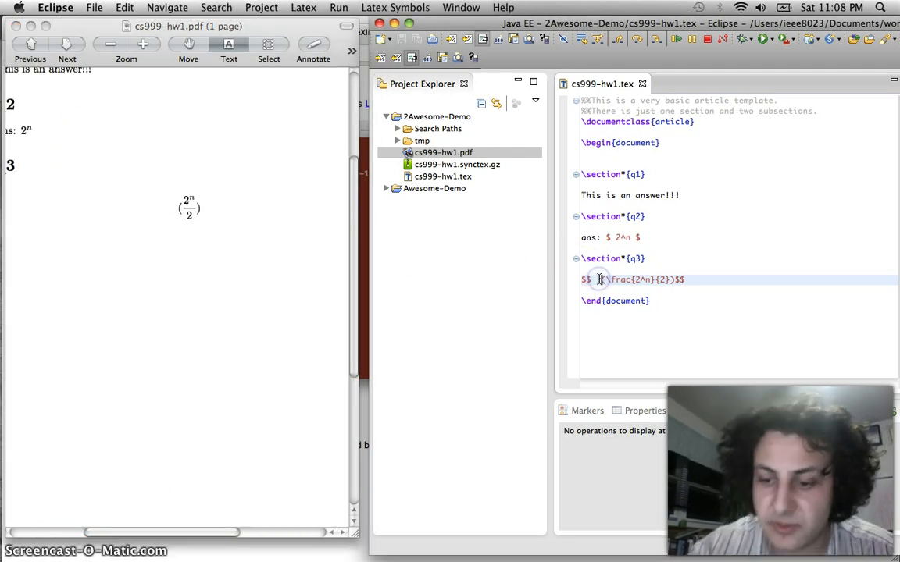
# Insert \sum before the parenthesised q3 fraction and check the sum symbol in the PDF
pyautogui.write('\\sum')
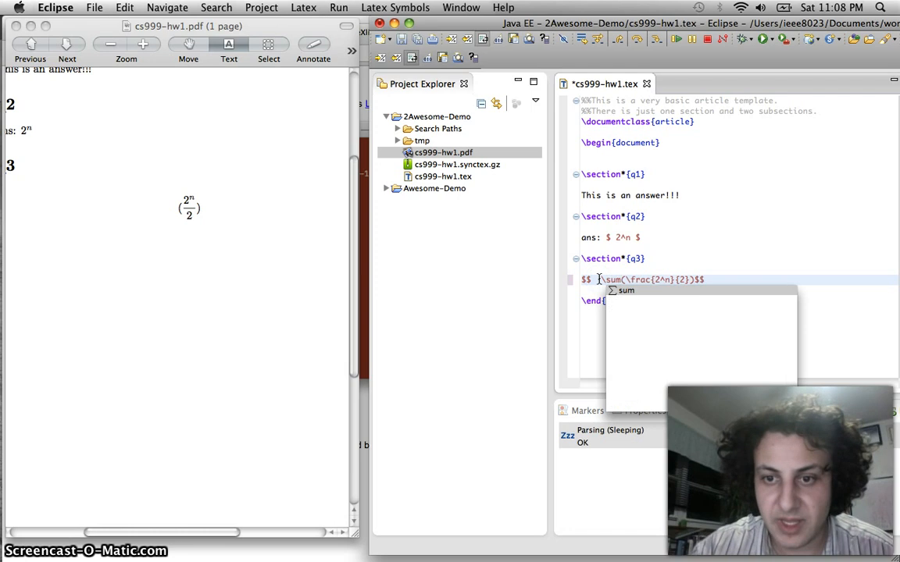
pyautogui.press('super+s')
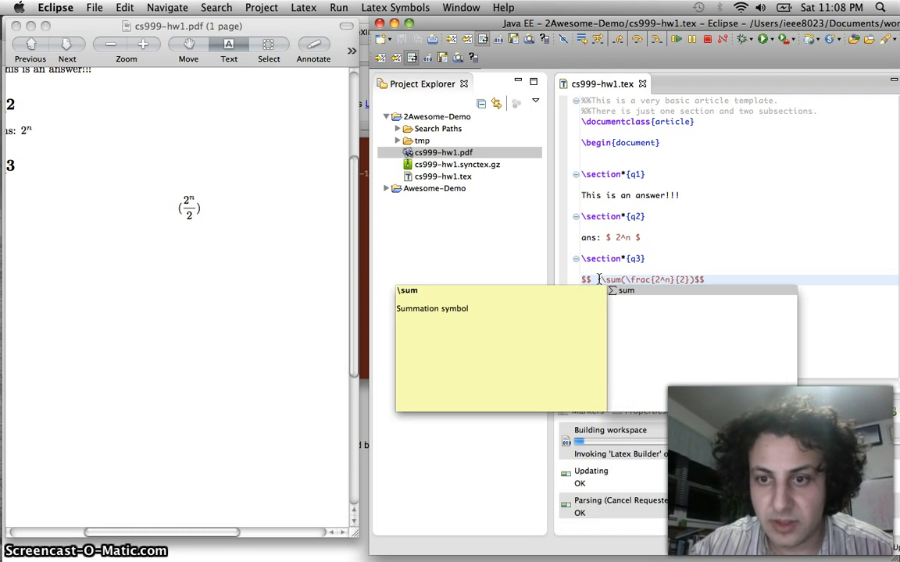
pyautogui.write('(')
pyautogui.click(689, 257)
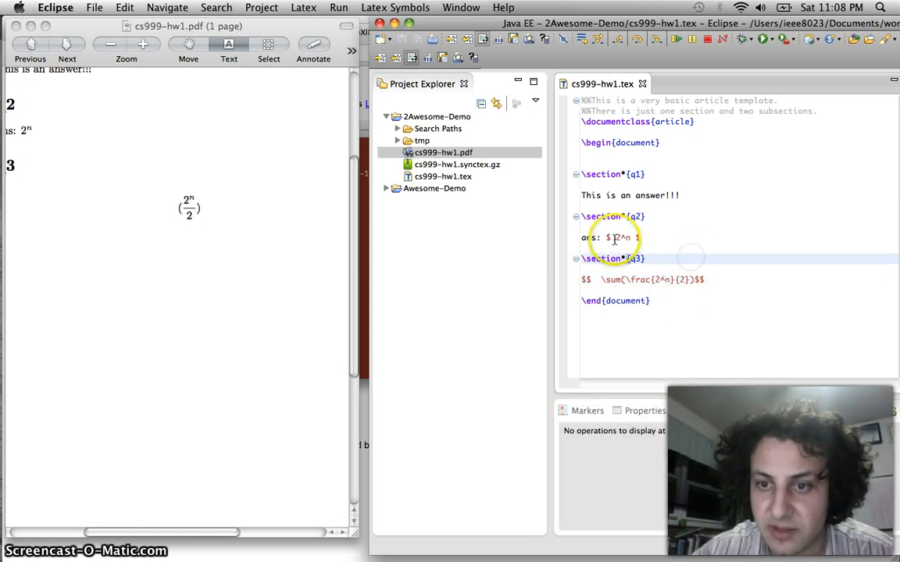
pyautogui.click(177, 293)
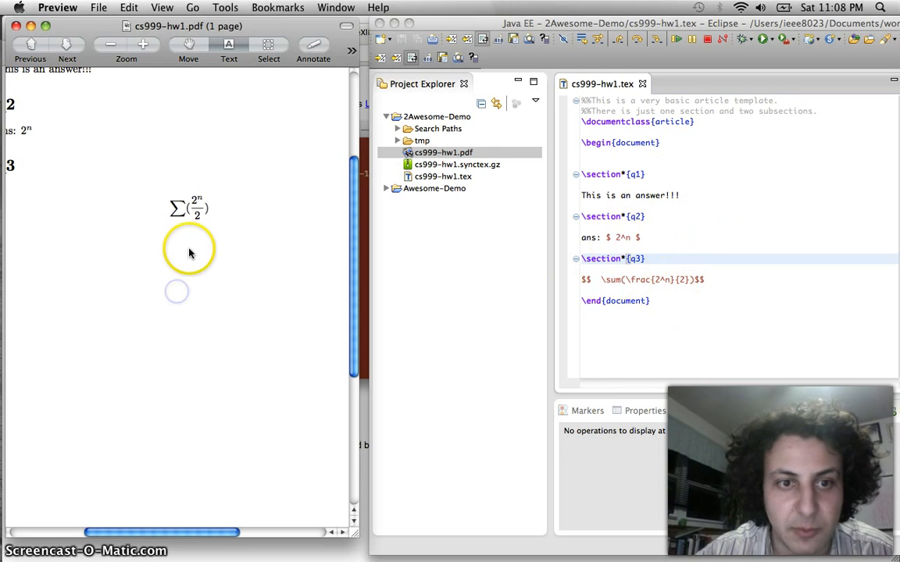
pyautogui.click(628, 284)
# Give the summation the upper limit k (\sum^k) and view the rebuilt PDF
pyautogui.click(621, 281)
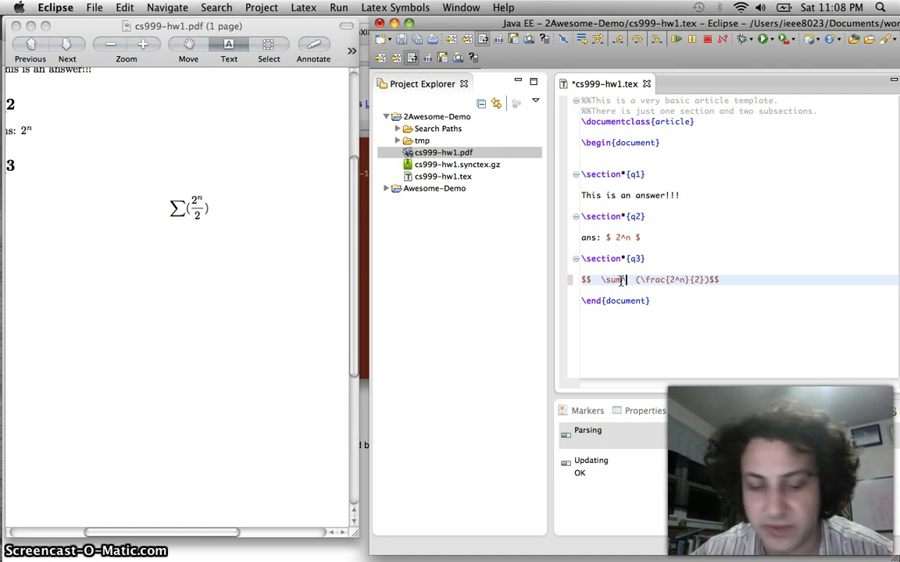
pyautogui.write('^n')
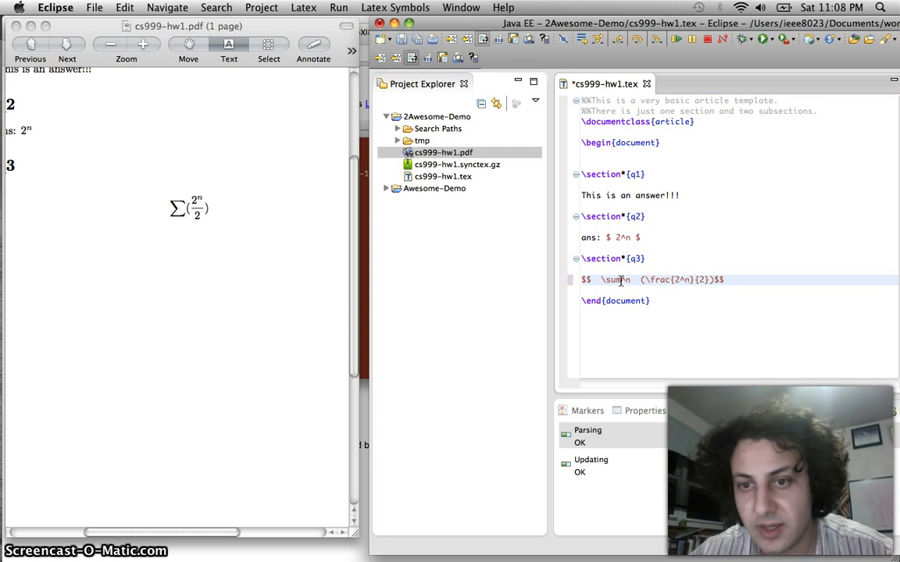
pyautogui.press('BackSpace')
pyautogui.write('k')
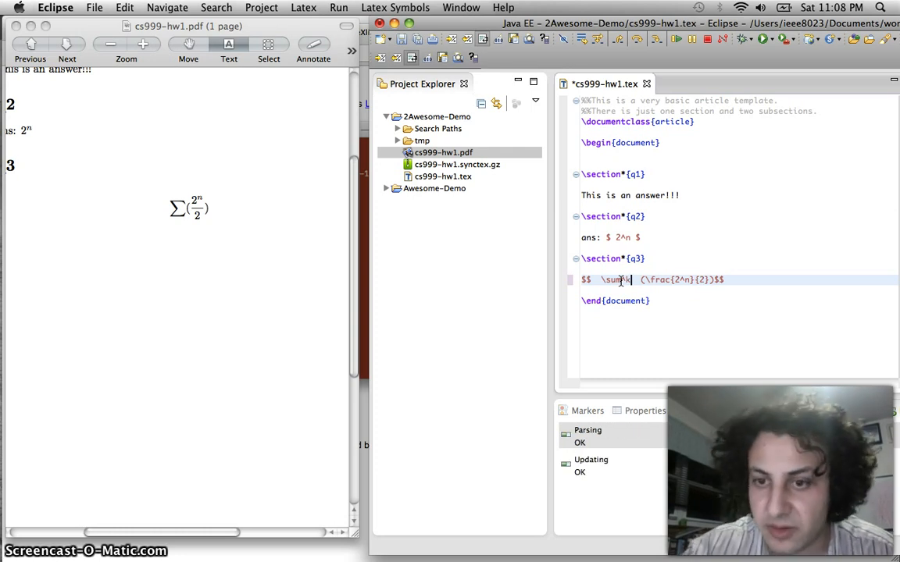
pyautogui.press('super+s')
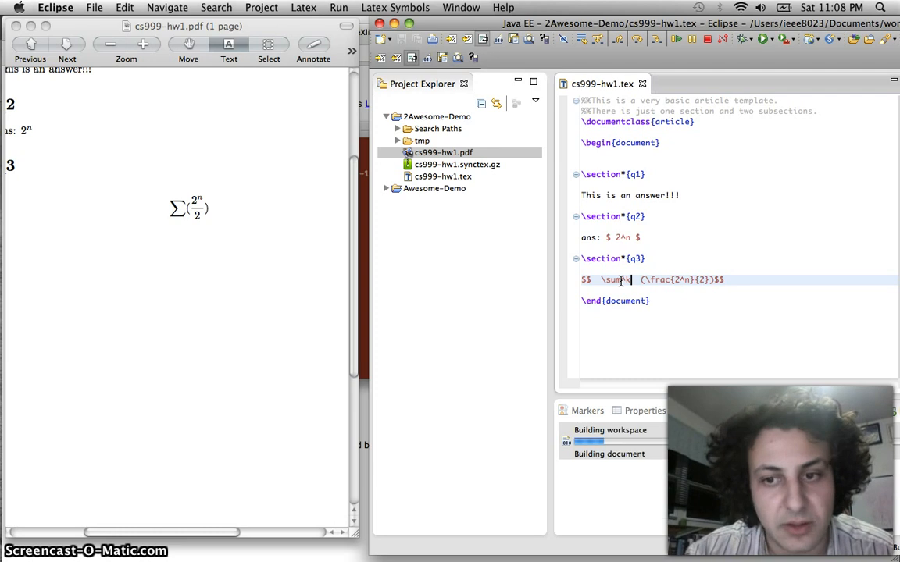
pyautogui.click(193, 241)
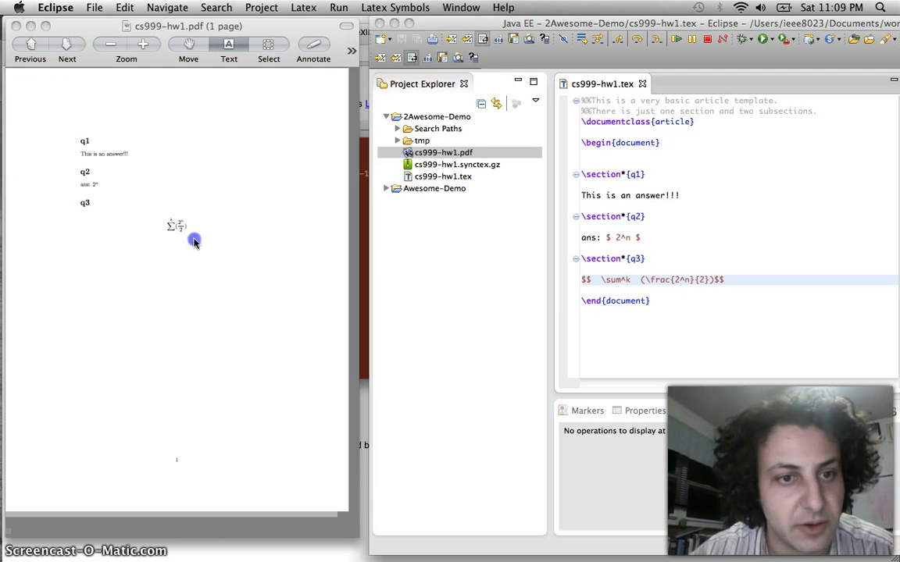
# Change the summation to \sum^{k}_{n=1} and check the n=1 to k limits in the PDF
pyautogui.click(636, 284)
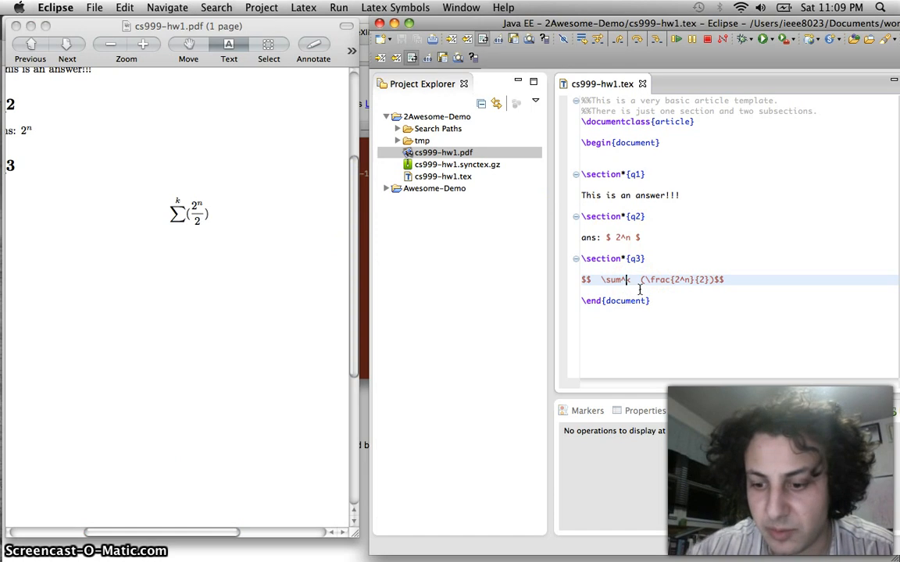
pyautogui.write('{')
pyautogui.press('Right')
pyautogui.write('}')
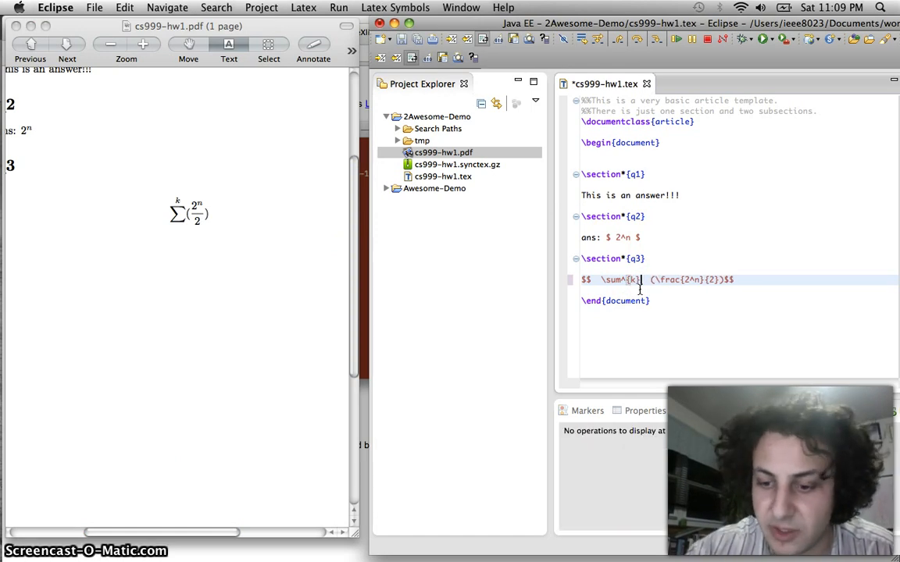
pyautogui.write('_')
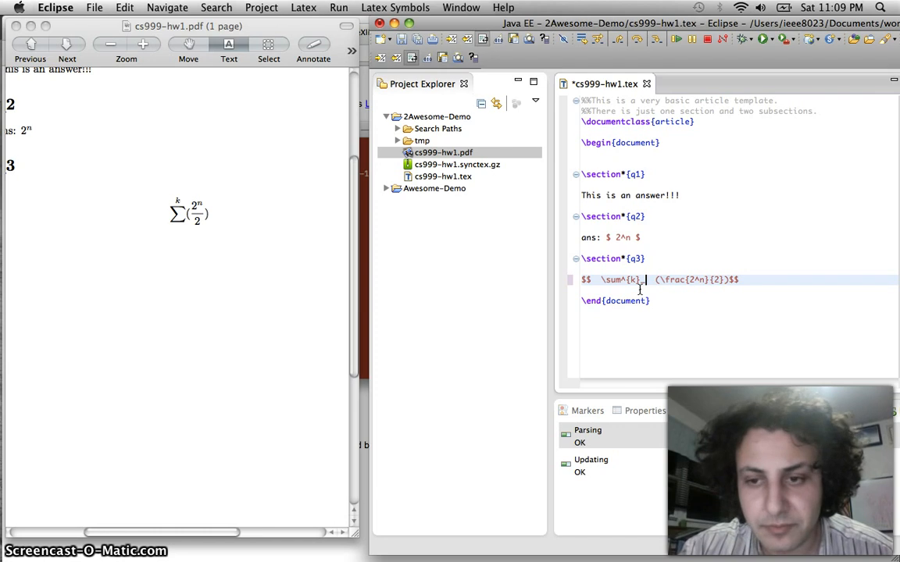
pyautogui.write('{')
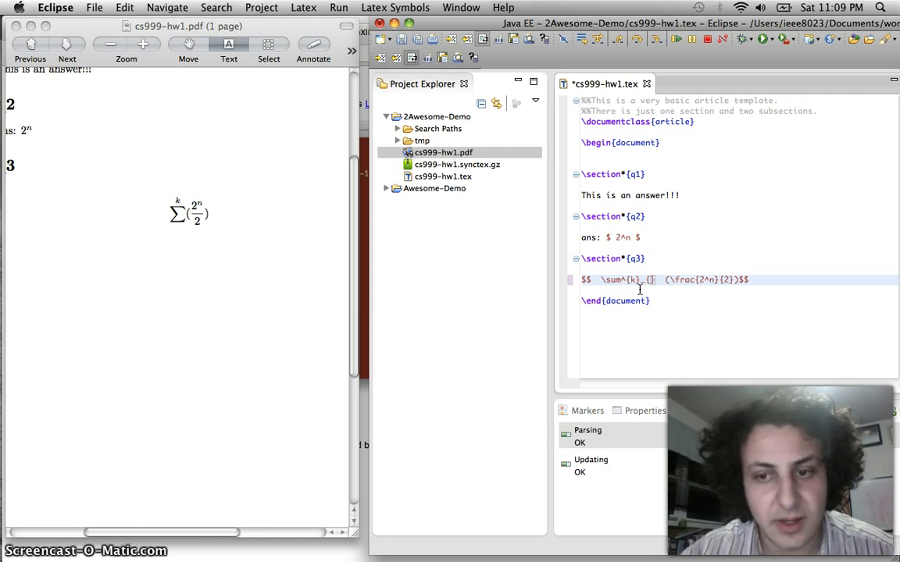
pyautogui.write('i')
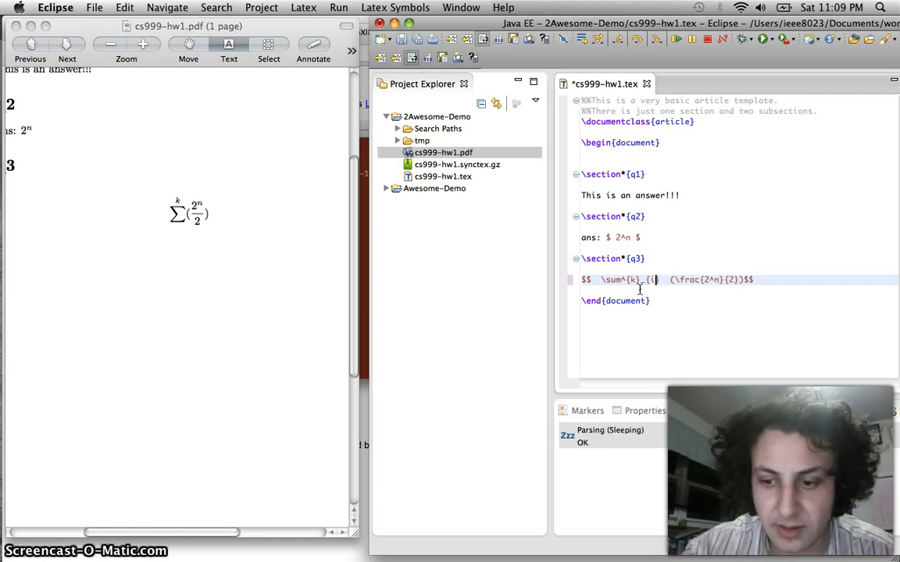
pyautogui.press('BackSpace')
pyautogui.write('n')
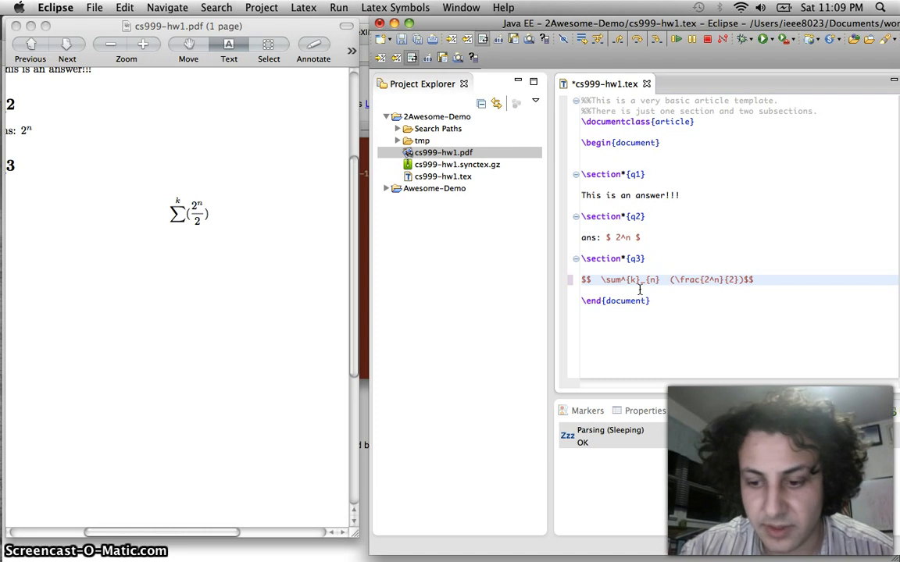
pyautogui.write('=1')
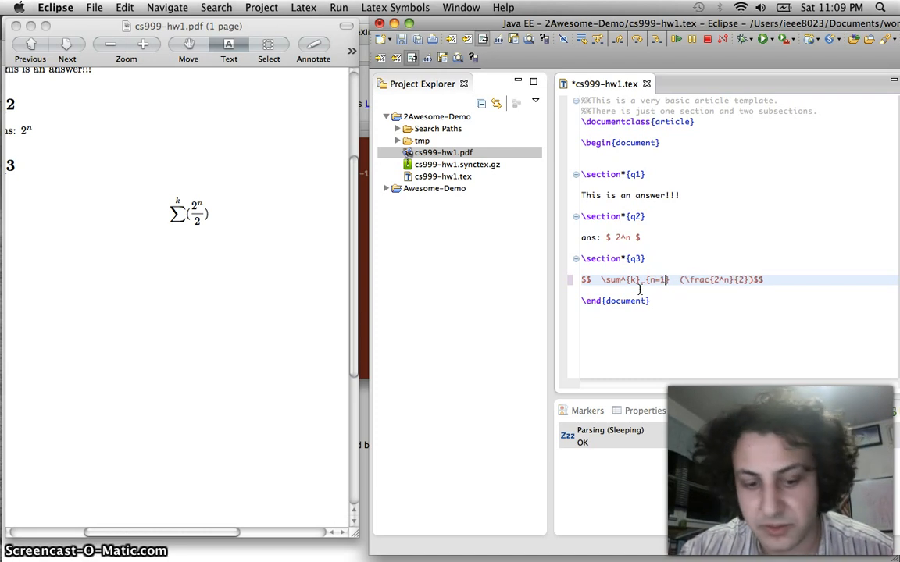
pyautogui.press('super+s')
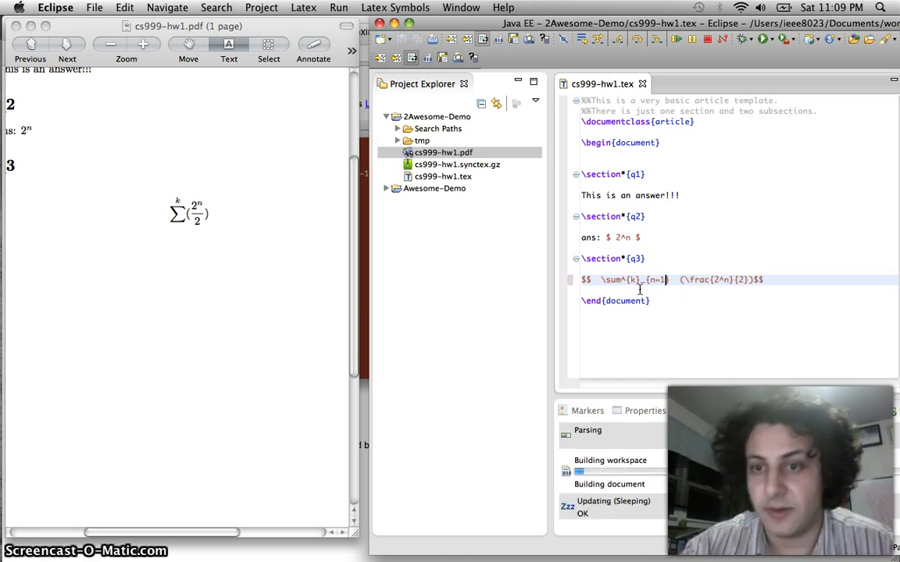
pyautogui.click(201, 325)
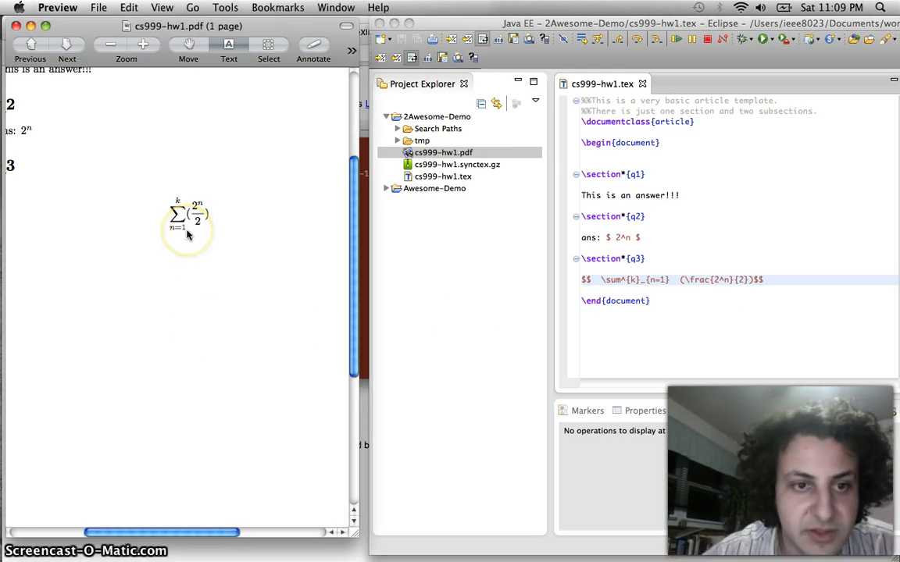
pyautogui.hscroll(-3, 188, 234)
pyautogui.scroll(2, 188, 235)
pyautogui.hscroll(2, 188, 236)
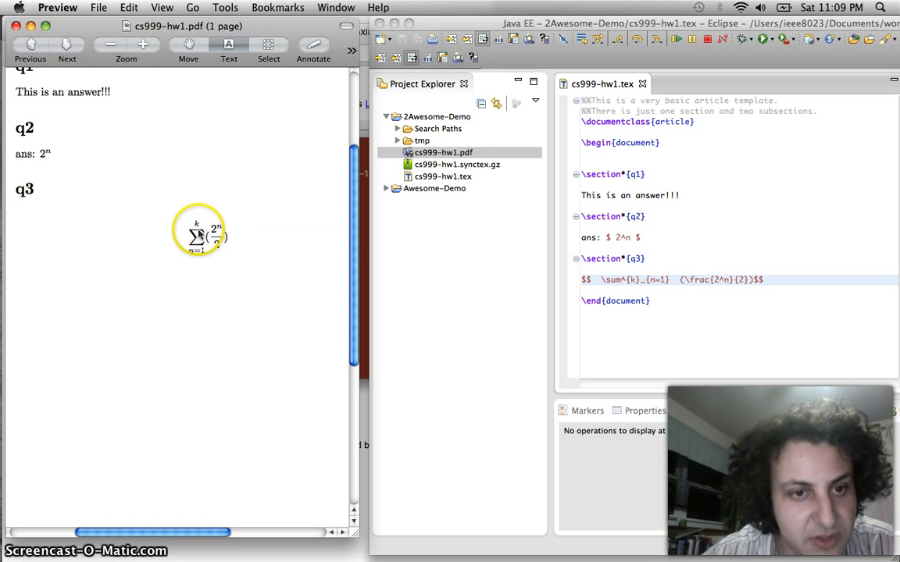
pyautogui.click(708, 271)
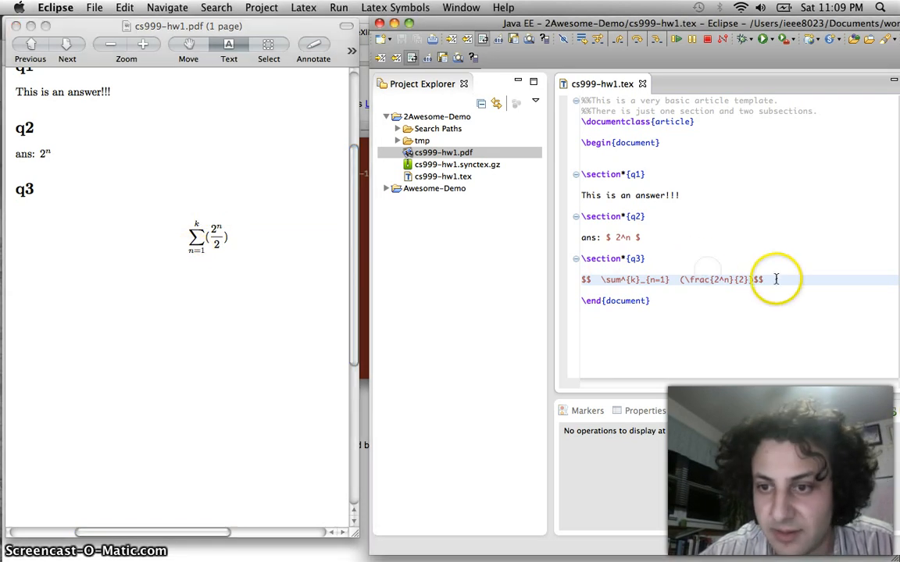
# Duplicate the q3 summation line and change its fraction to 3^n/3
pyautogui.moveTo(778, 279)
pyautogui.mouseDown()
pyautogui.moveTo(579, 282)
pyautogui.moveTo(682, 267)
pyautogui.moveTo(789, 279)
pyautogui.moveTo(782, 277)
pyautogui.mouseUp()
pyautogui.press('super+c')
pyautogui.press('Return')
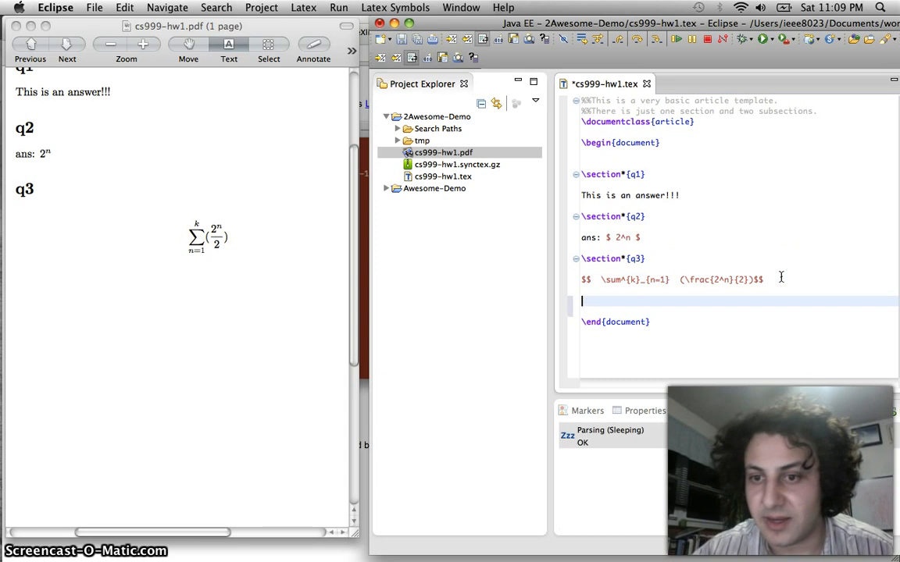
pyautogui.press('super+v')
pyautogui.doubleClick(742, 300)
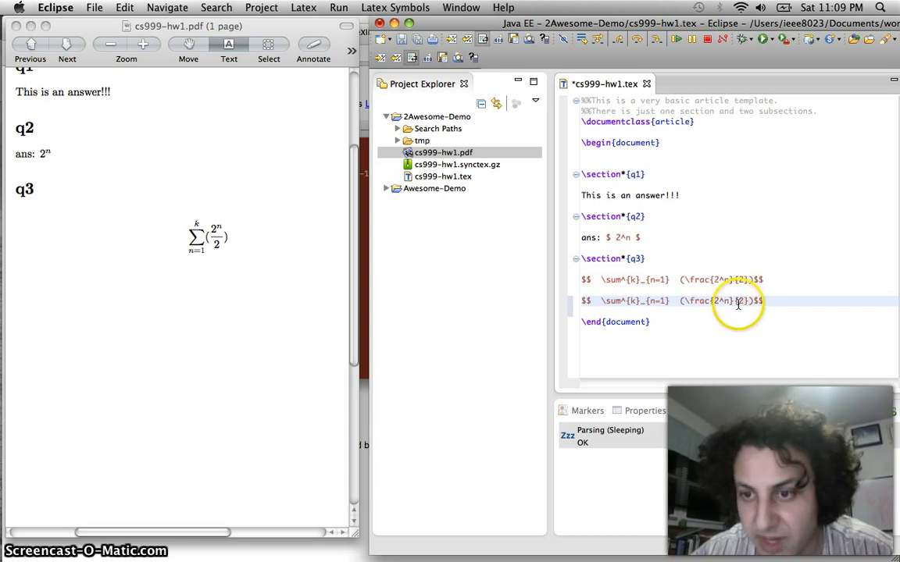
pyautogui.write('3')
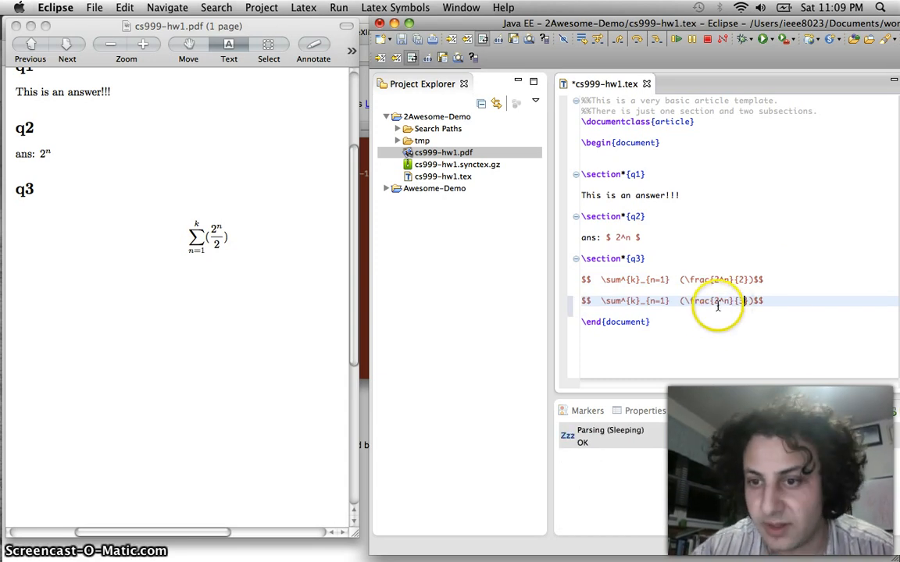
pyautogui.doubleClick(716, 301)
pyautogui.write('3')
# Rebuild and review both summations under q3 in the PDF
pyautogui.press('super+s')
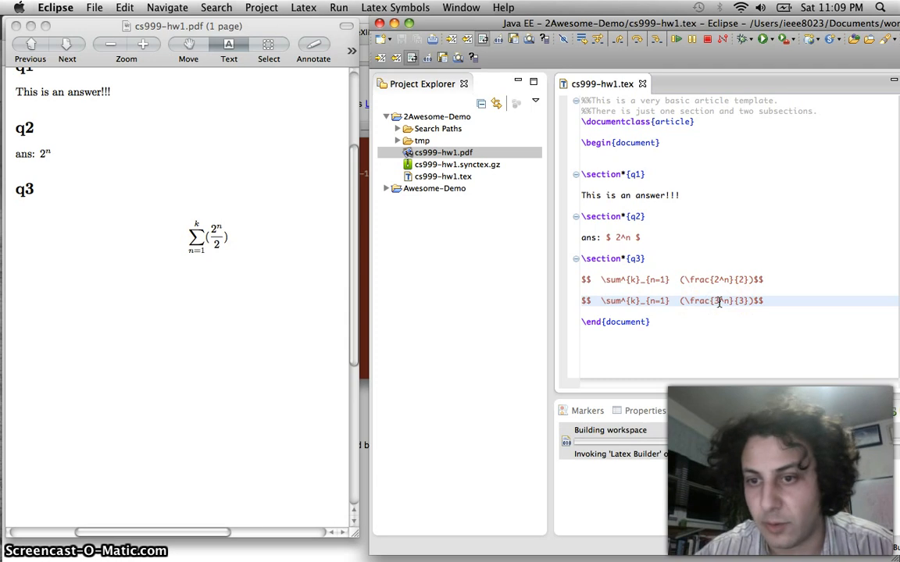
pyautogui.click(214, 306)
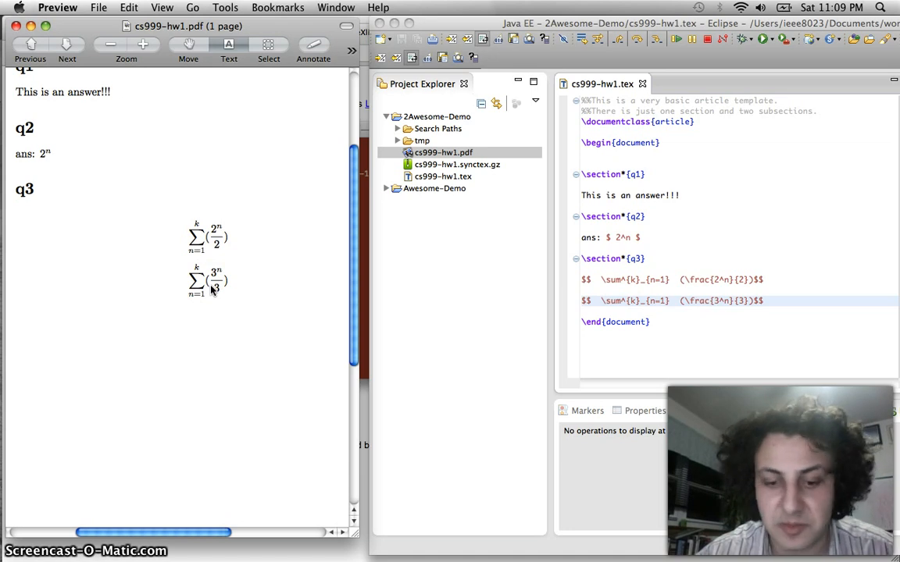
pyautogui.scroll(10, 211, 289)
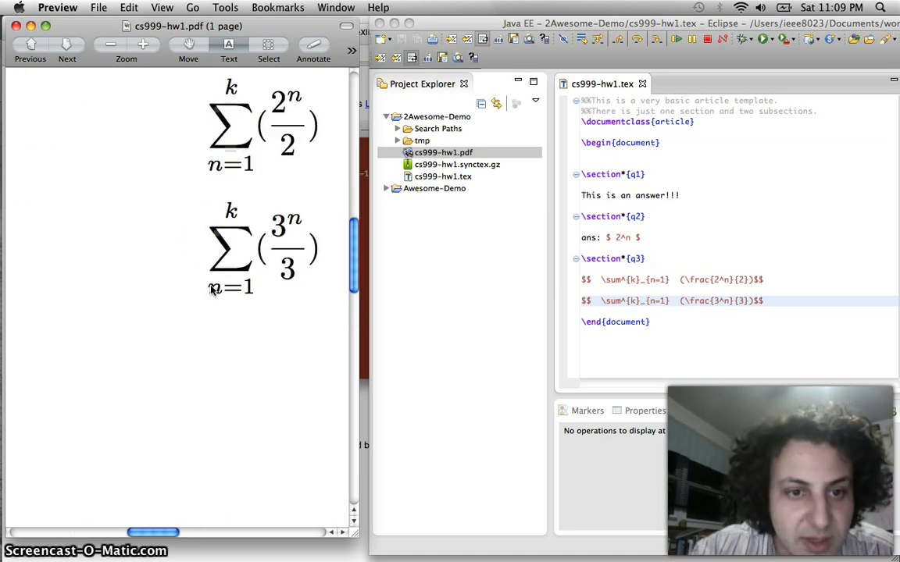
pyautogui.scroll(-8, 210, 290)
pyautogui.scroll(5, 210, 290)
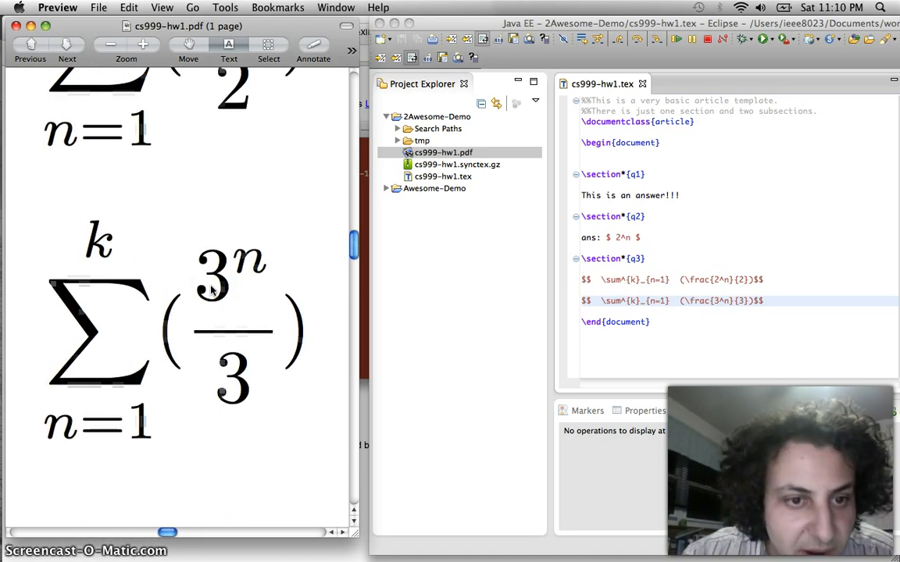
pyautogui.scroll(4, 210, 291)
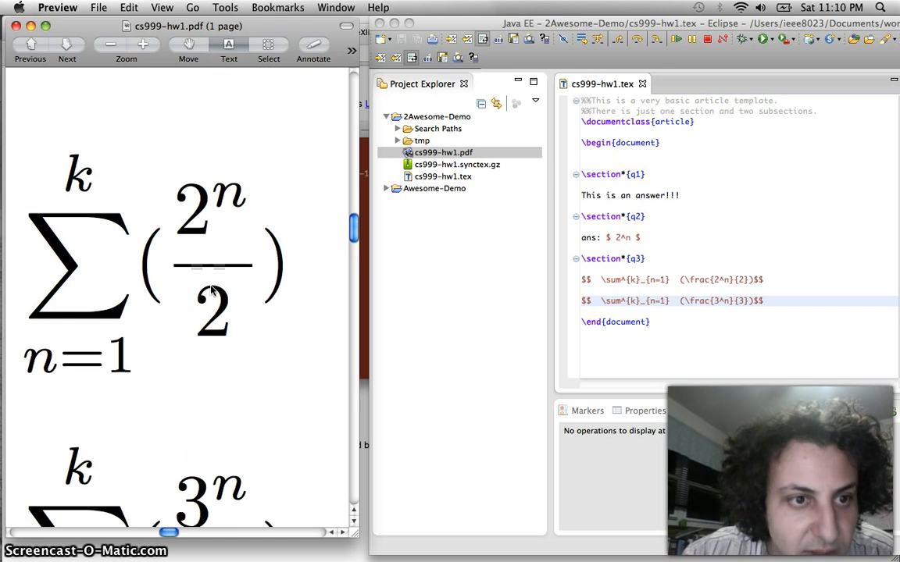
pyautogui.scroll(-5, 211, 290)
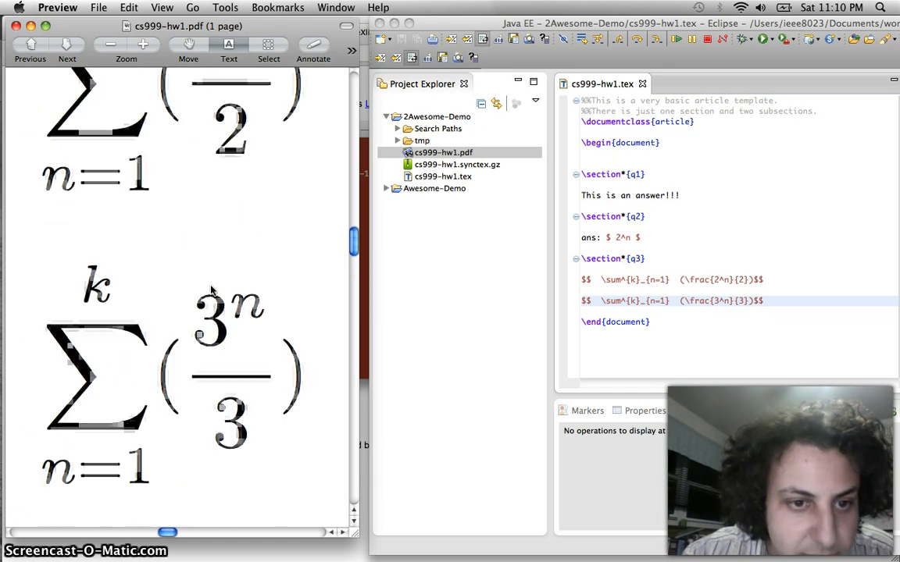